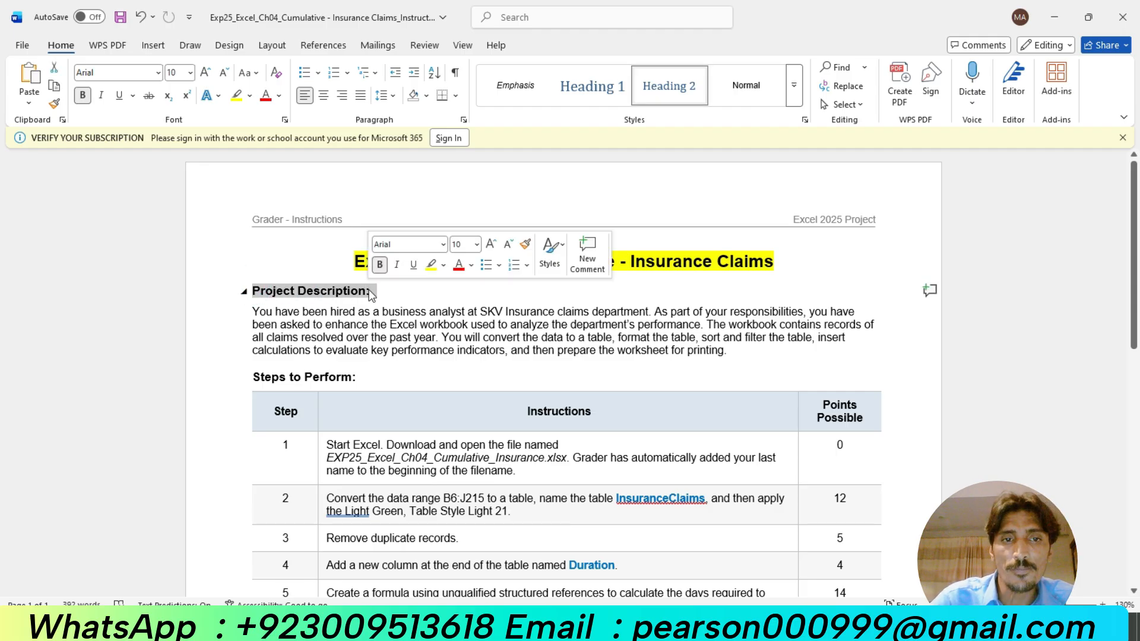
# Highlight the "Project Description:" heading in yellow
pyautogui.click(430, 265)
pyautogui.click(411, 312)
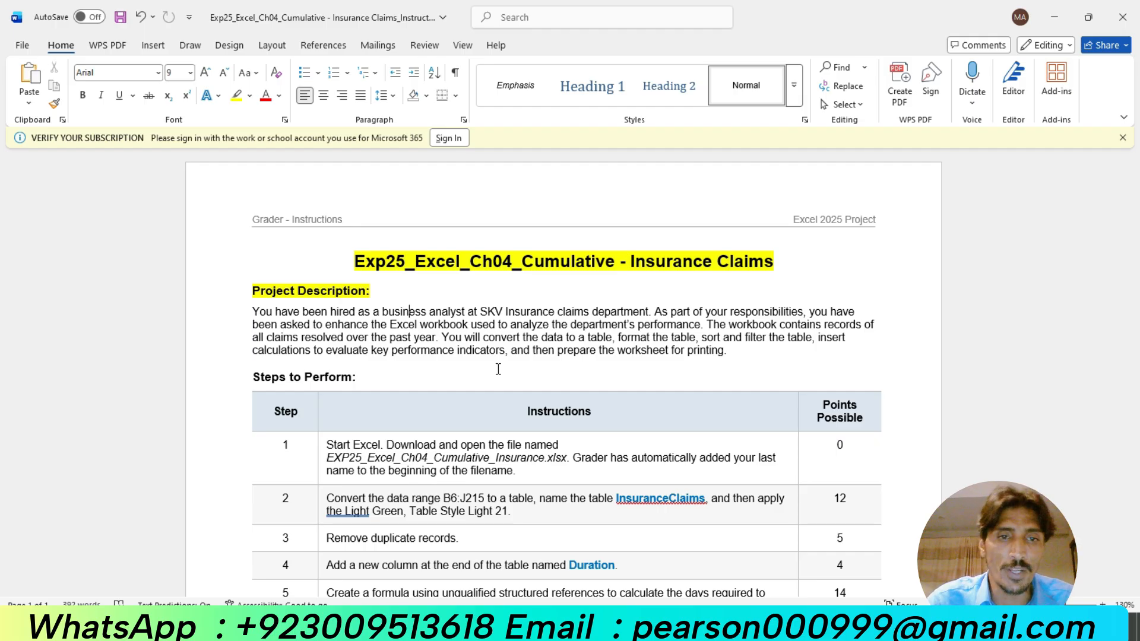
# Look through the project description and the table of steps to perform in the instructions document
pyautogui.scroll(-1, 477, 392)
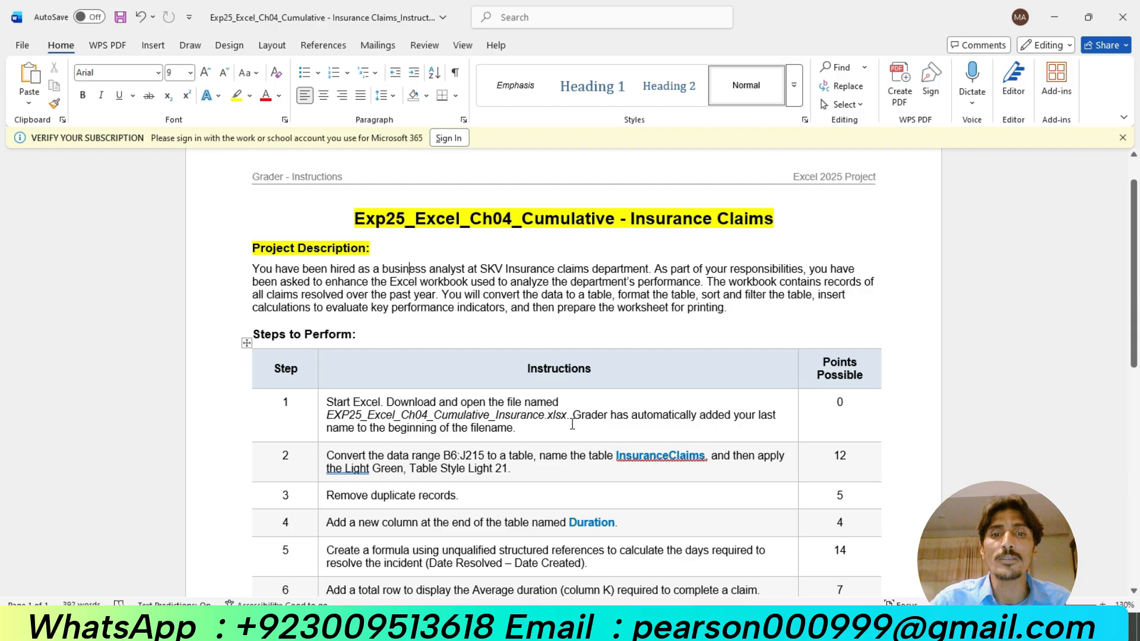
pyautogui.scroll(-7, 572, 424)
pyautogui.scroll(-2, 451, 491)
pyautogui.scroll(-2, 422, 496)
pyautogui.scroll(5, 493, 362)
pyautogui.scroll(3, 493, 362)
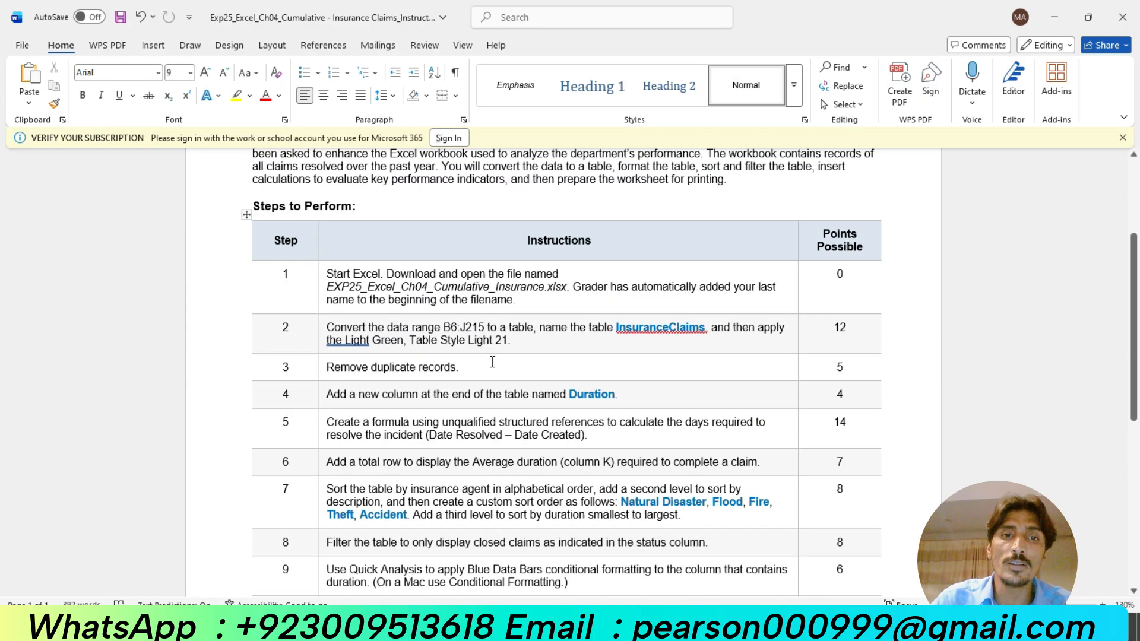
pyautogui.scroll(1, 493, 362)
pyautogui.scroll(2, 493, 362)
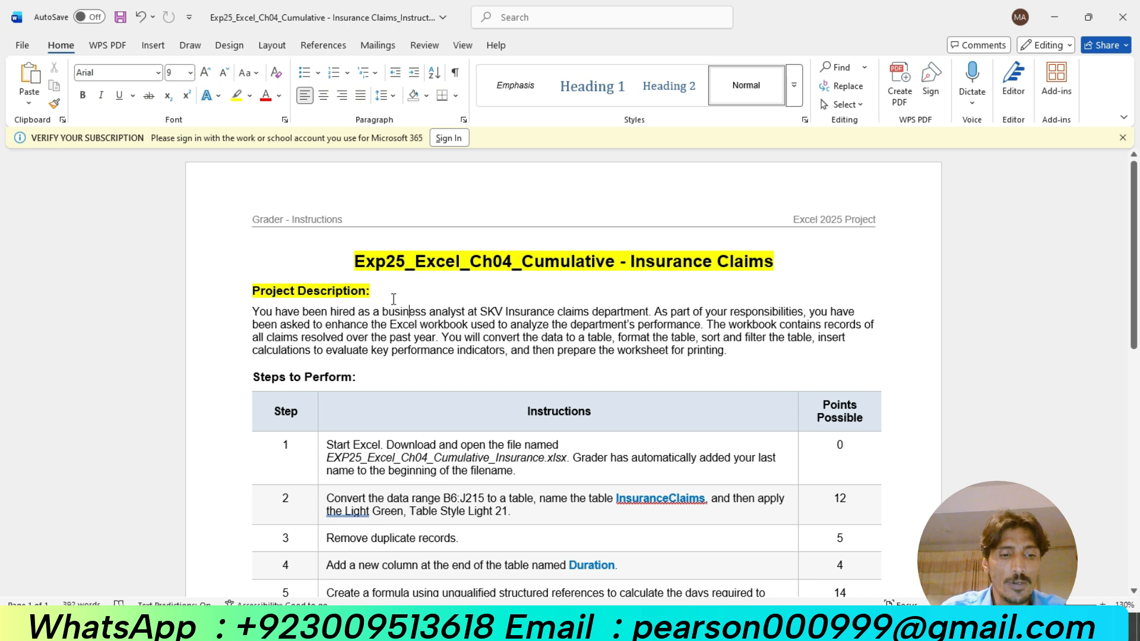
# Move the yellow highlight from the "Project Description:" heading to the step 1 instruction
pyautogui.click(321, 475)
pyautogui.click(387, 449)
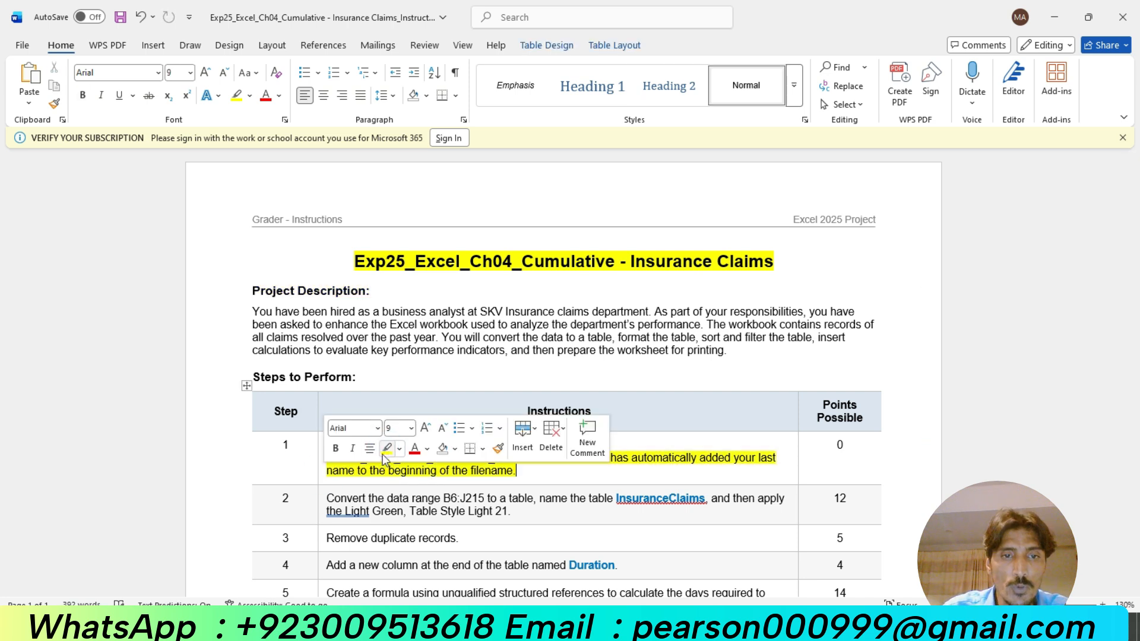
pyautogui.click(391, 472)
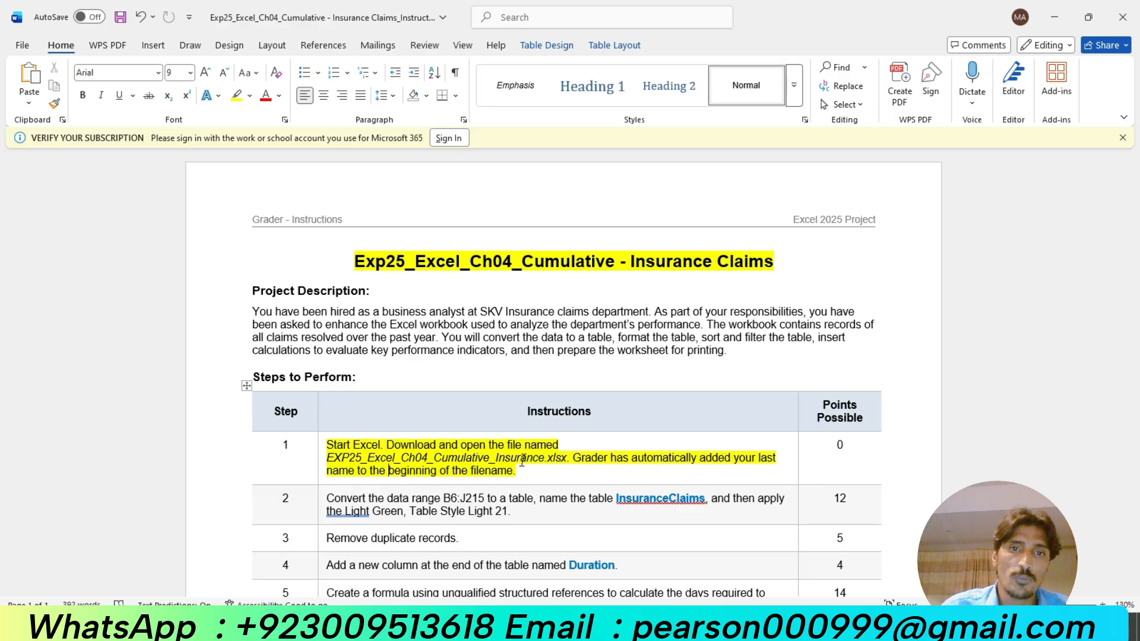
# Return to the Word instructions, clear the highlight from step 1 and highlight the step 2 instruction in yellow
pyautogui.scroll(-3, 522, 462)
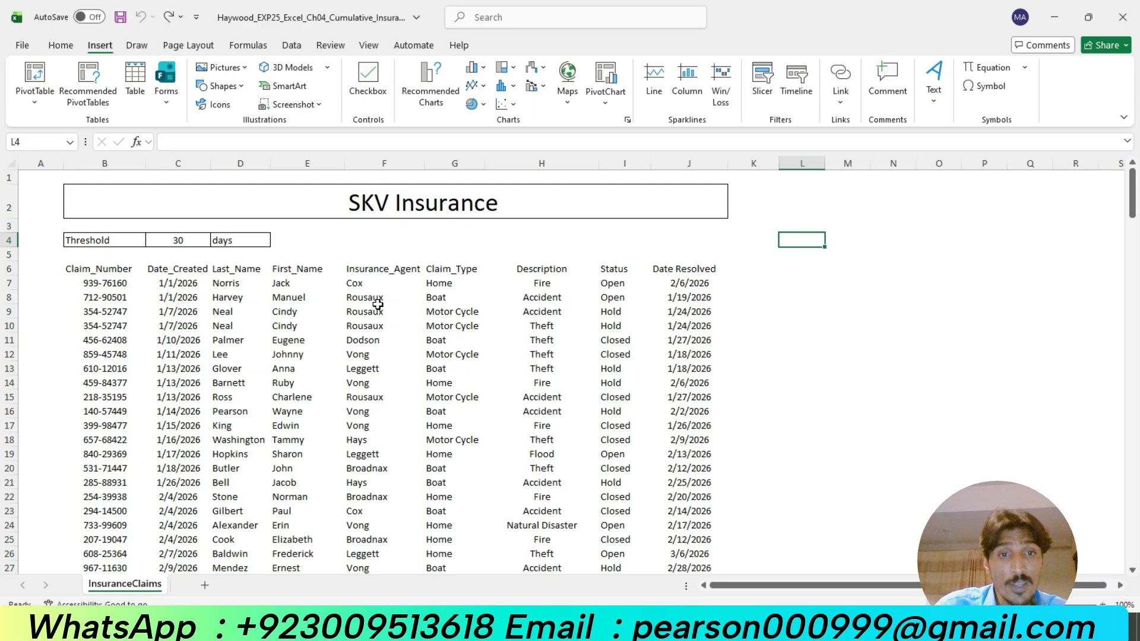
pyautogui.moveTo(606, 629)
pyautogui.click(606, 558)
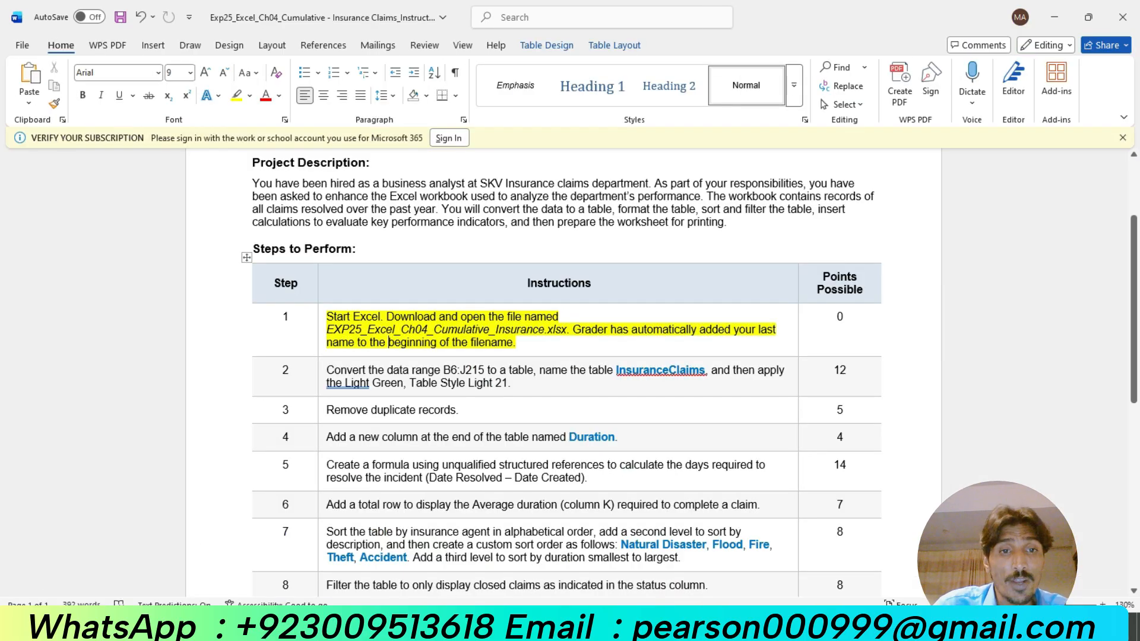
pyautogui.click(318, 333)
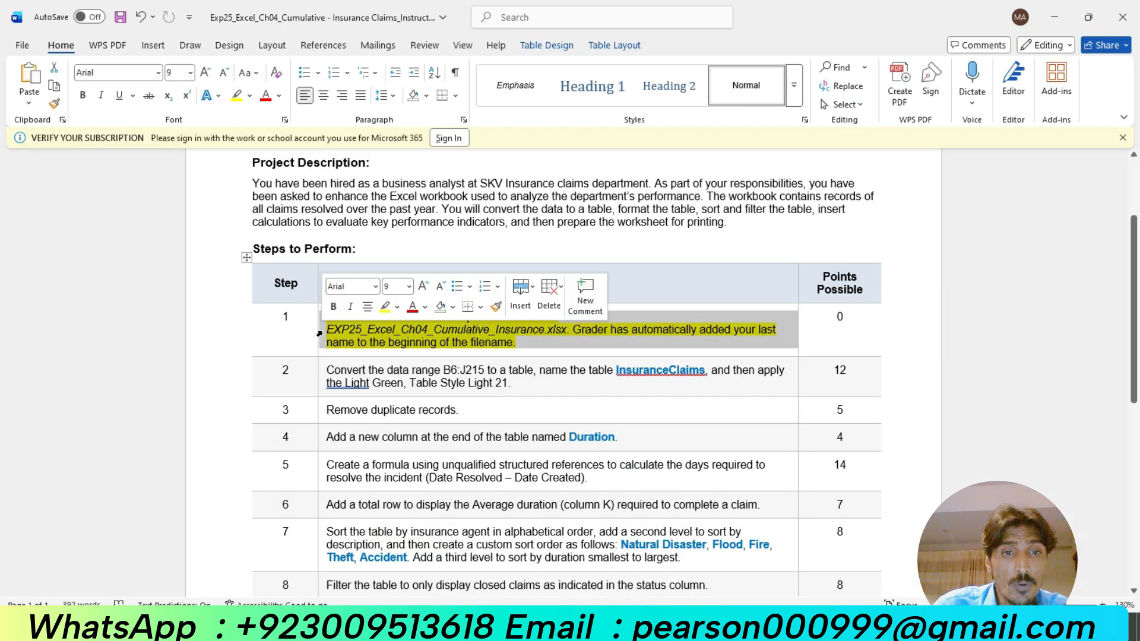
pyautogui.click(320, 382)
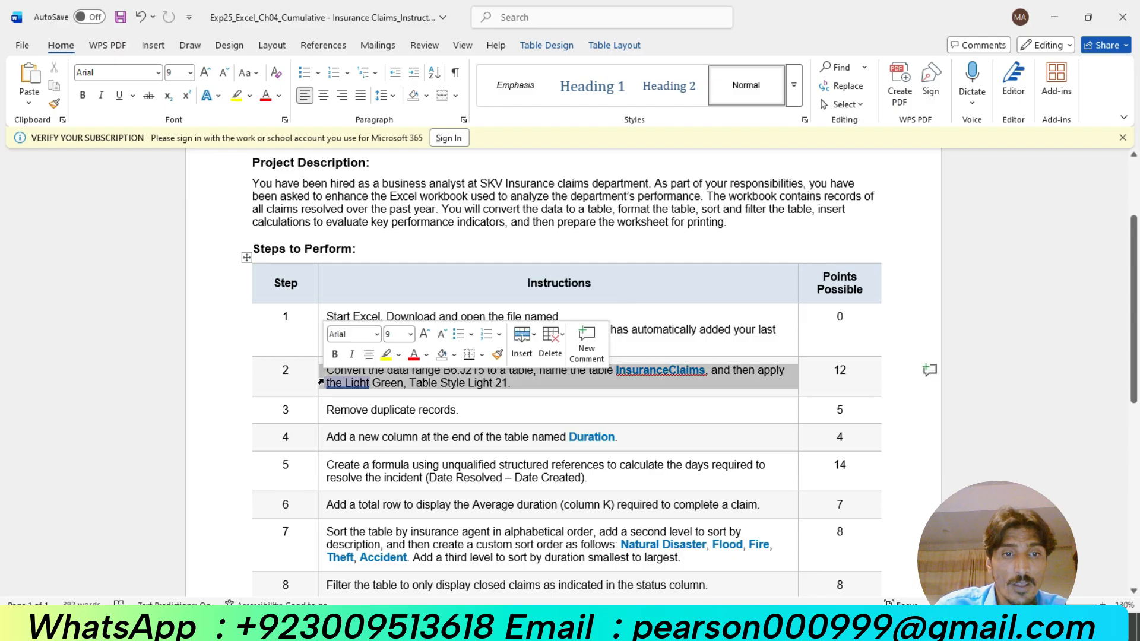
pyautogui.click(386, 354)
pyautogui.click(385, 383)
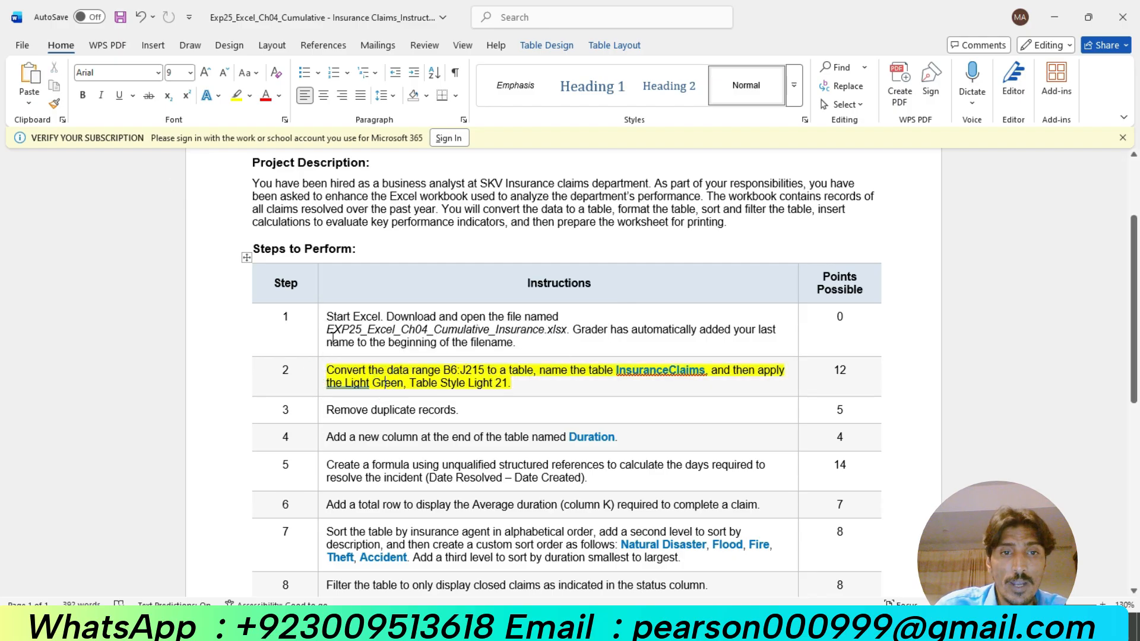
pyautogui.click(15, 22)
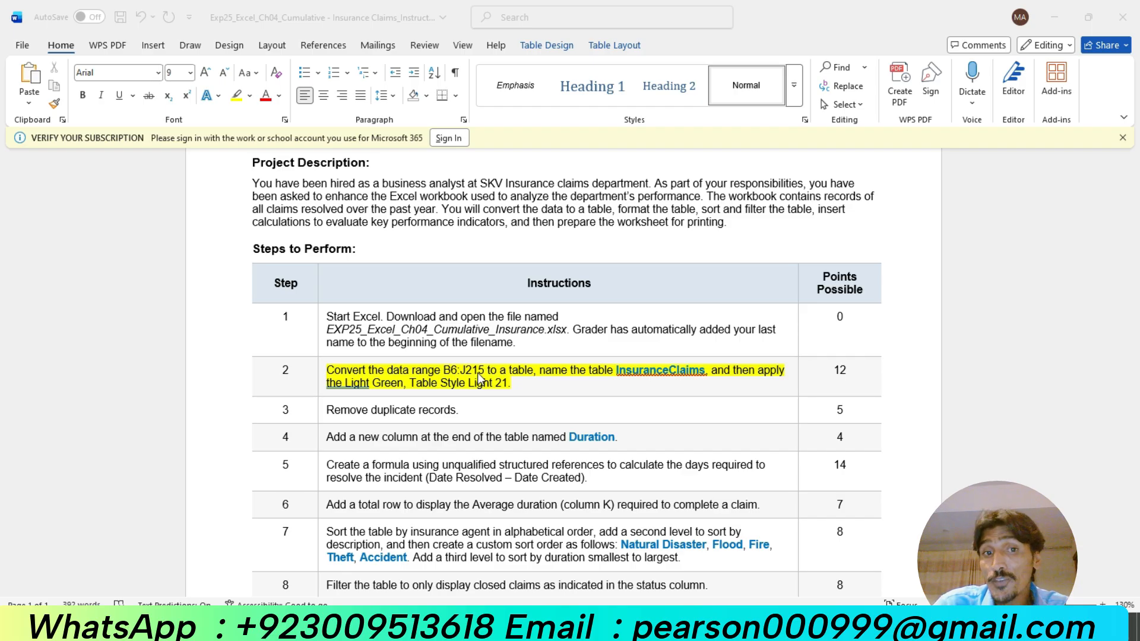
# Select the range reference B6:J215 in the text of the step 2 instruction
pyautogui.click(444, 371)
pyautogui.click(447, 369)
pyautogui.moveTo(447, 370); pyautogui.dragTo(474, 369)
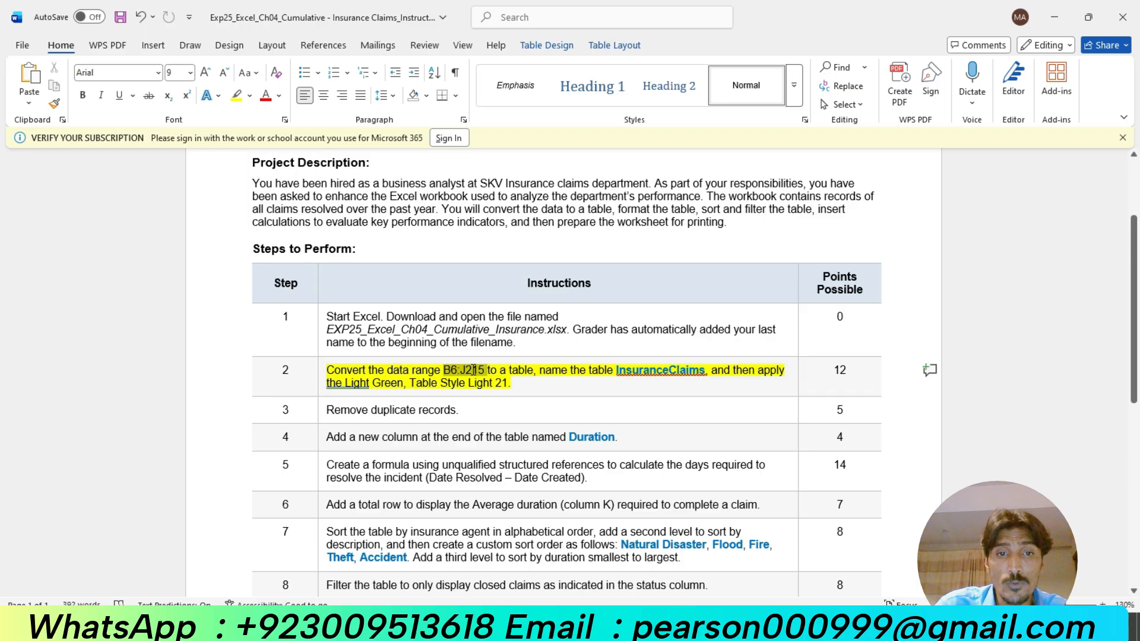
pyautogui.moveTo(474, 369); pyautogui.dragTo(485, 370)
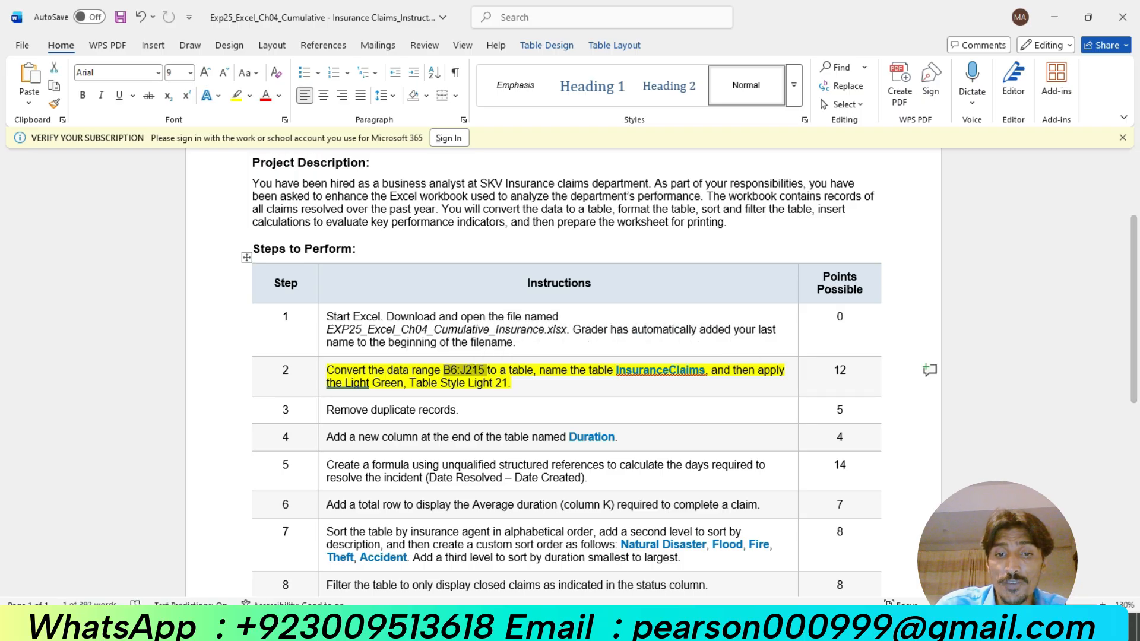
pyautogui.hotkey('alt', 'Tab')
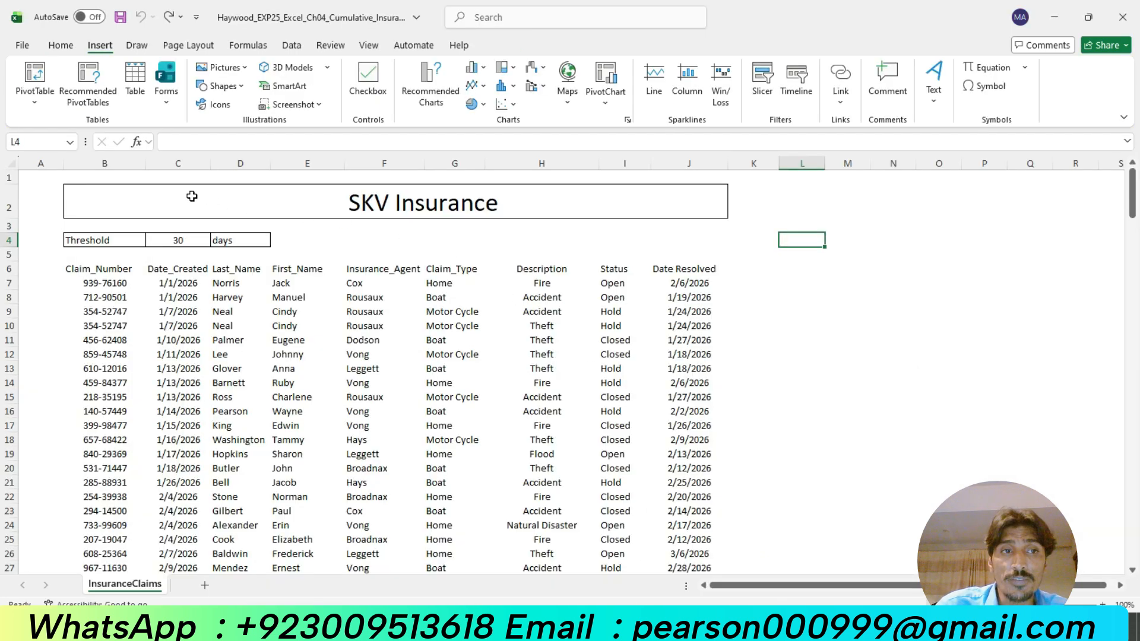
pyautogui.click(38, 141)
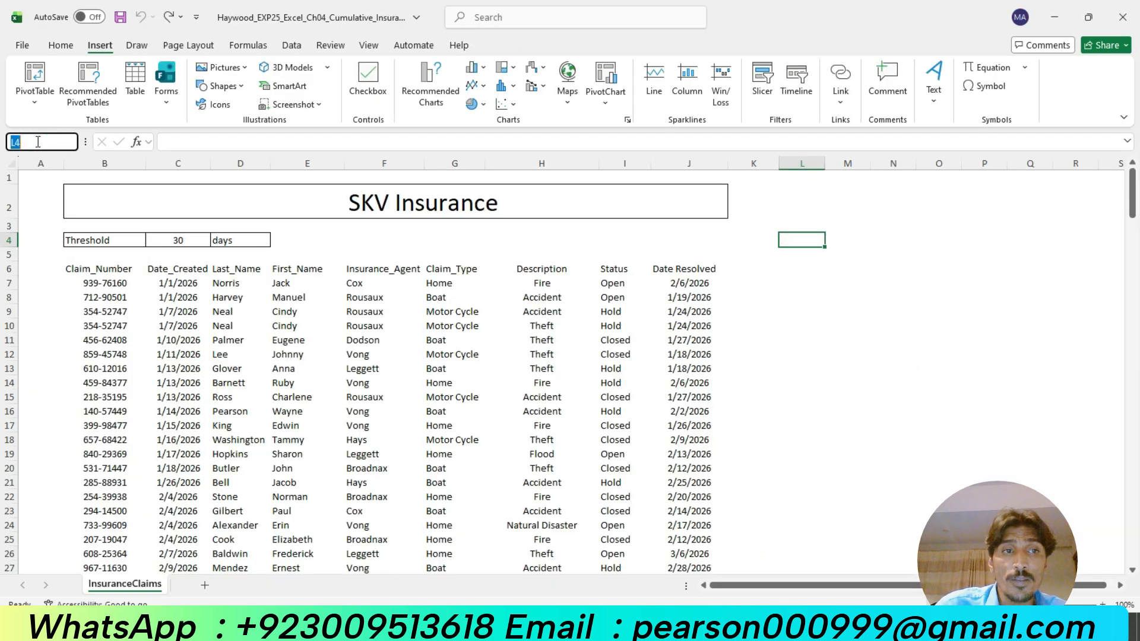
pyautogui.write('InsuranceClaims')
pyautogui.press('BackSpace')
pyautogui.press('BackSpace')
pyautogui.press('BackSpace')
pyautogui.press('BackSpace')
pyautogui.press('BackSpace')
pyautogui.press('BackSpace')
pyautogui.press('BackSpace')
pyautogui.press('BackSpace')
pyautogui.press('BackSpace')
pyautogui.press('BackSpace')
pyautogui.press('BackSpace')
pyautogui.press('BackSpace')
pyautogui.press('BackSpace')
pyautogui.press('BackSpace')
pyautogui.press('BackSpace')
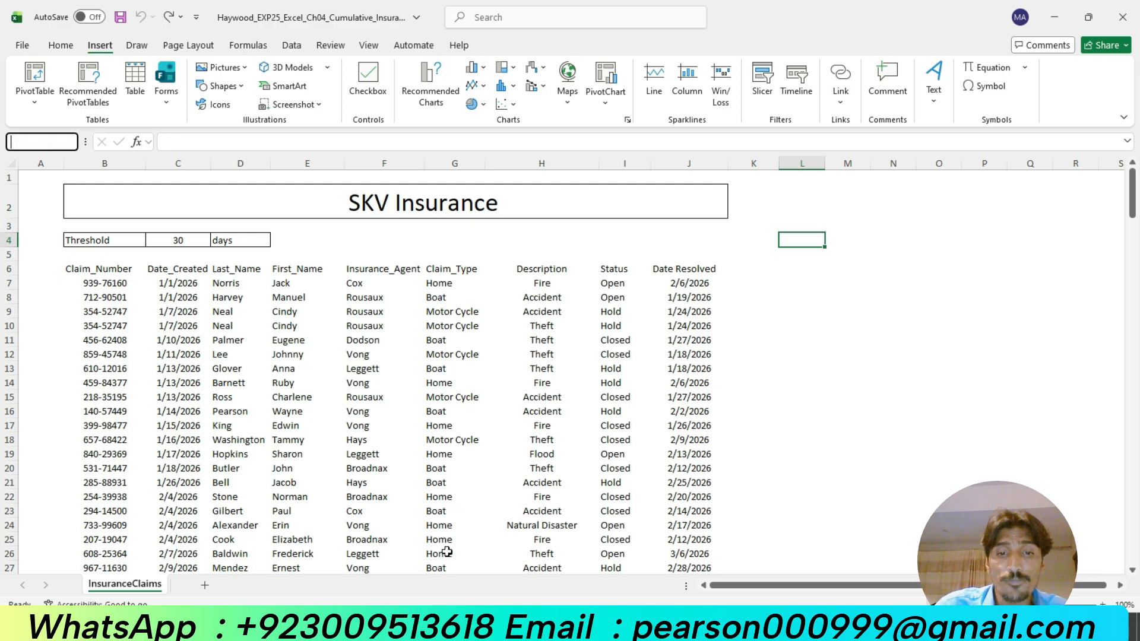
# Go back to the Word instructions and copy the range reference B6:J215 from step 2
pyautogui.hotkey('alt', 'Tab')
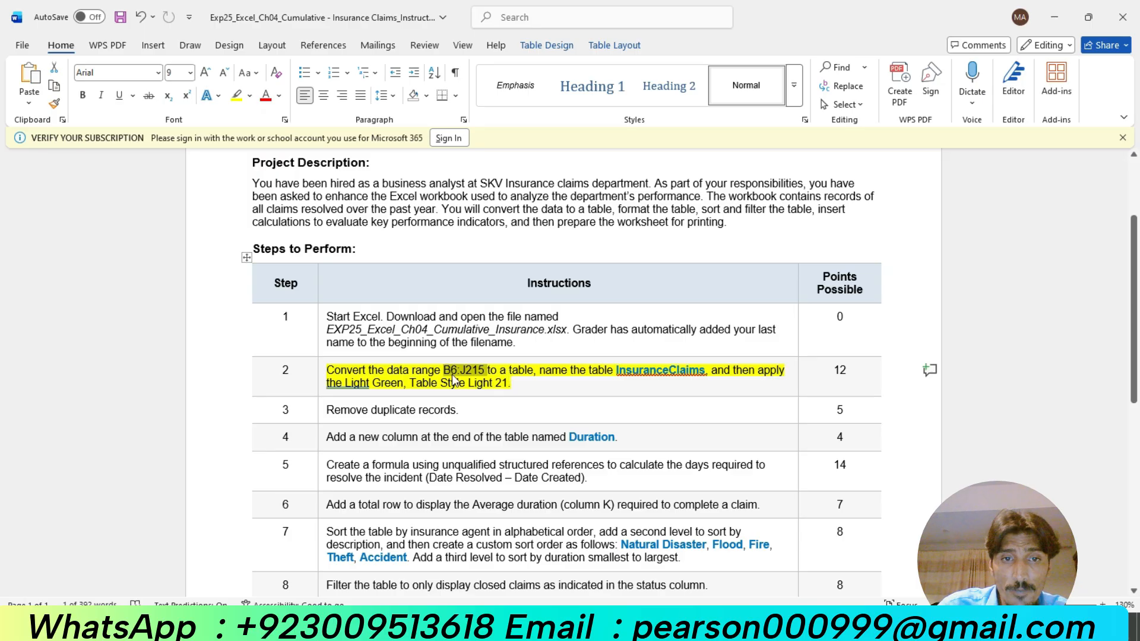
pyautogui.moveTo(459, 373); pyautogui.dragTo(475, 372)
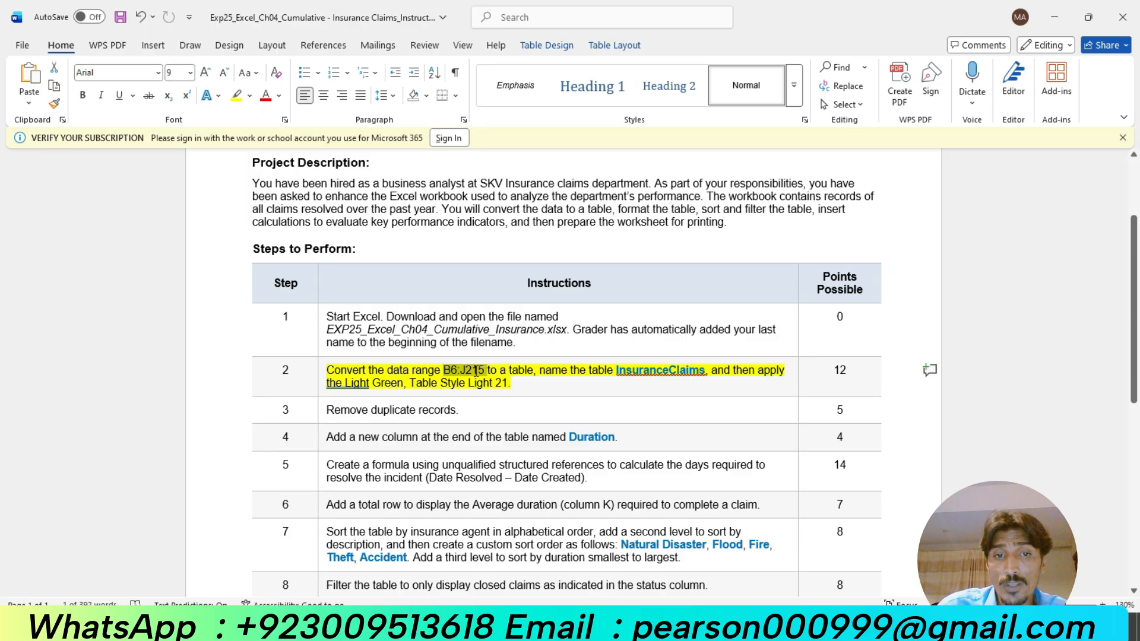
pyautogui.hotkey('ctrl', 'c')
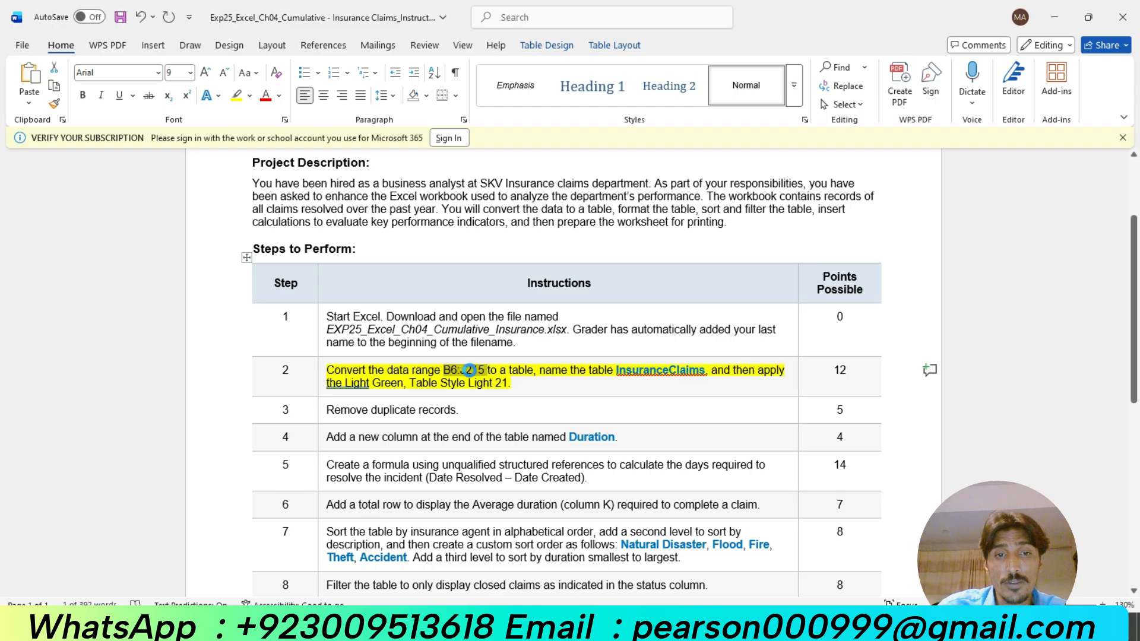
# Switch to the Excel workbook, select the range B6:J215 and convert it to a table with headers
pyautogui.hotkey('alt', 'Tab')
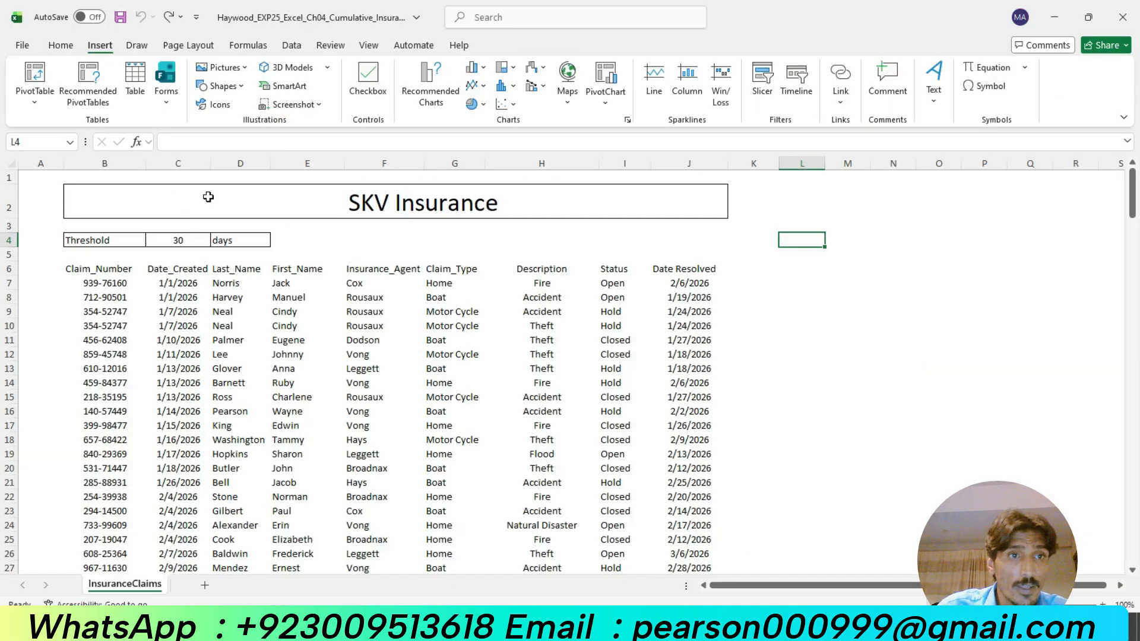
pyautogui.click(28, 143)
pyautogui.hotkey('ctrl', 'v')
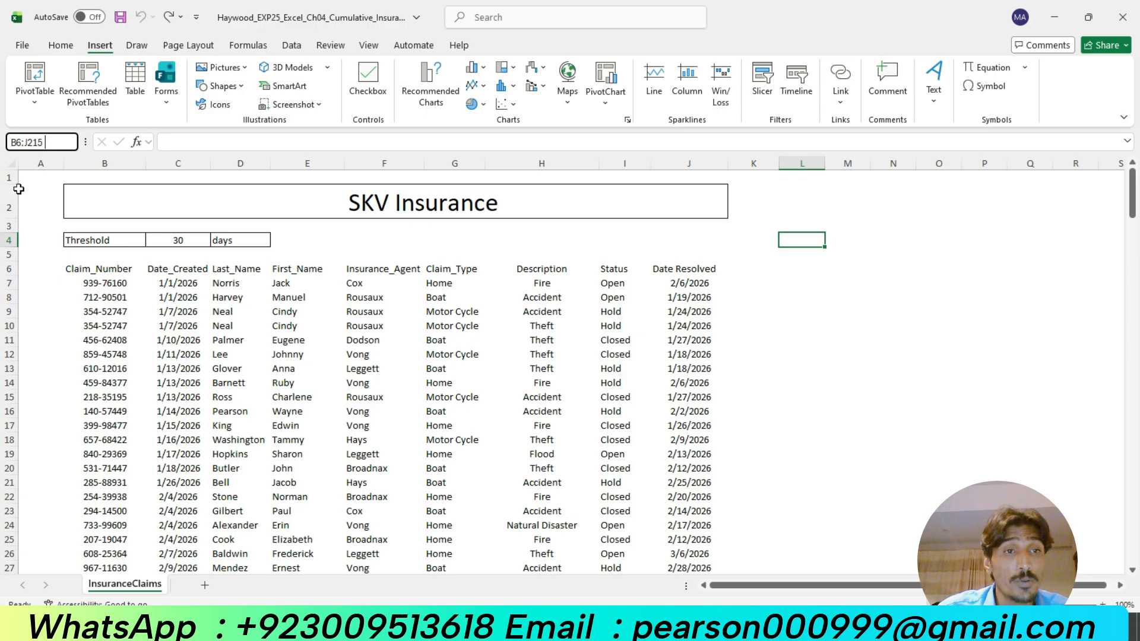
pyautogui.press('Return')
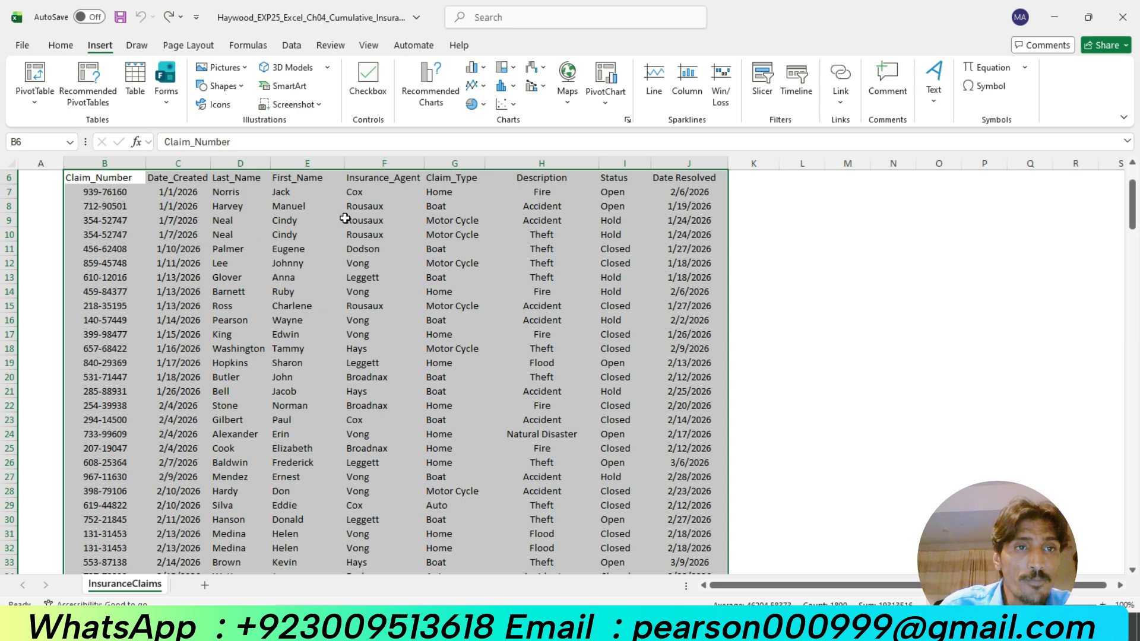
pyautogui.click(135, 83)
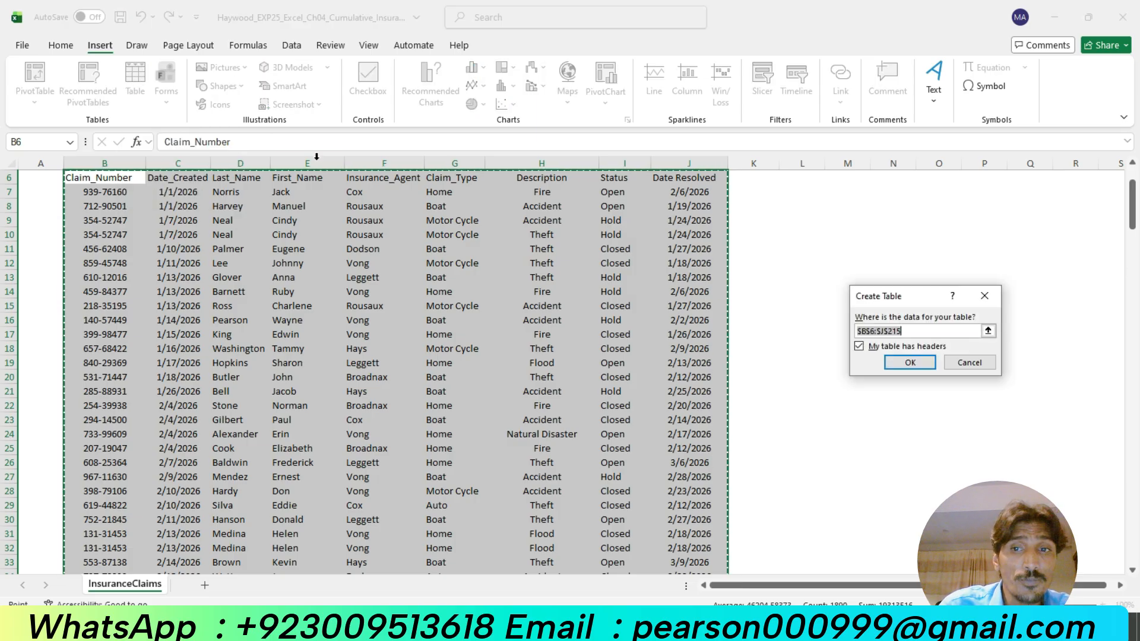
pyautogui.click(914, 366)
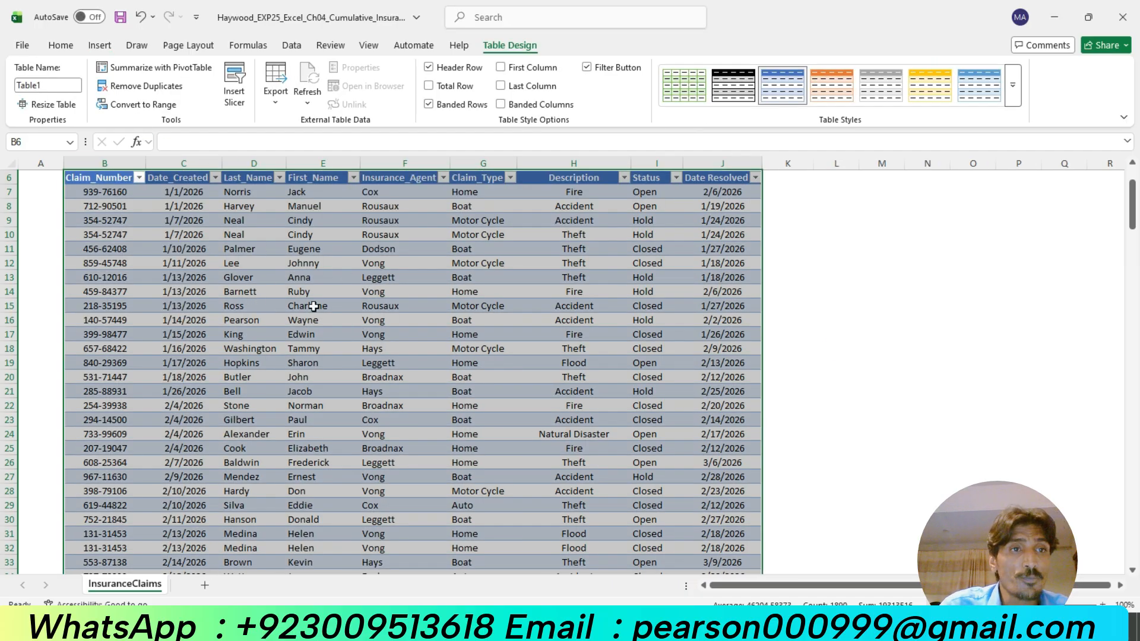
# Switch to the Word instructions and select the table name InsuranceClaims in step 2 for copying
pyautogui.click(50, 88)
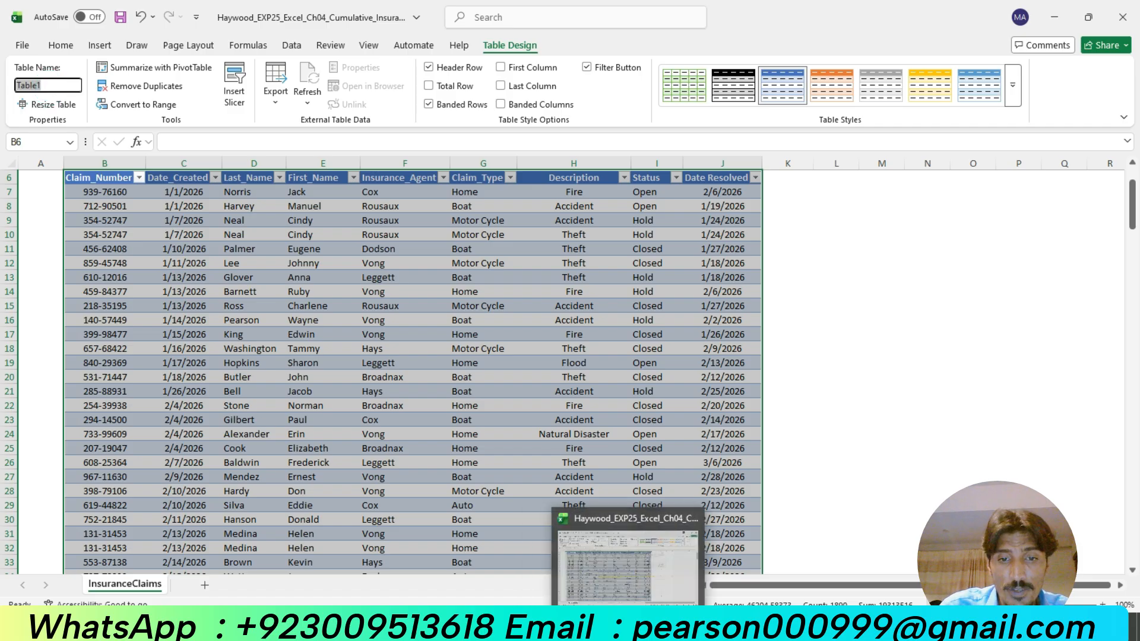
pyautogui.click(640, 627)
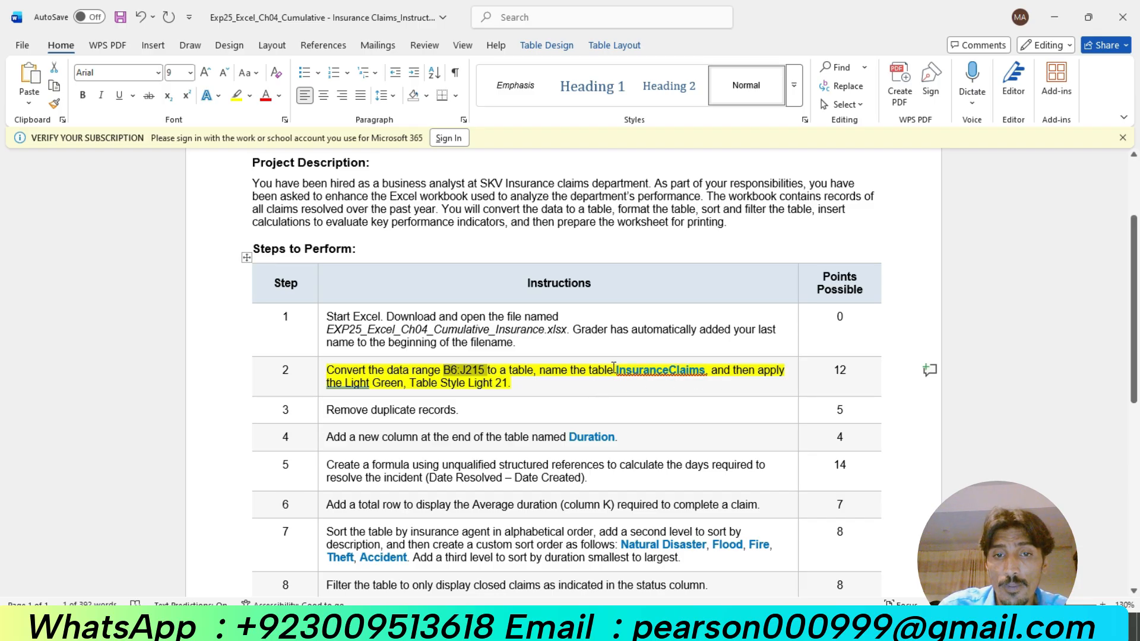
pyautogui.moveTo(616, 370); pyautogui.dragTo(702, 369)
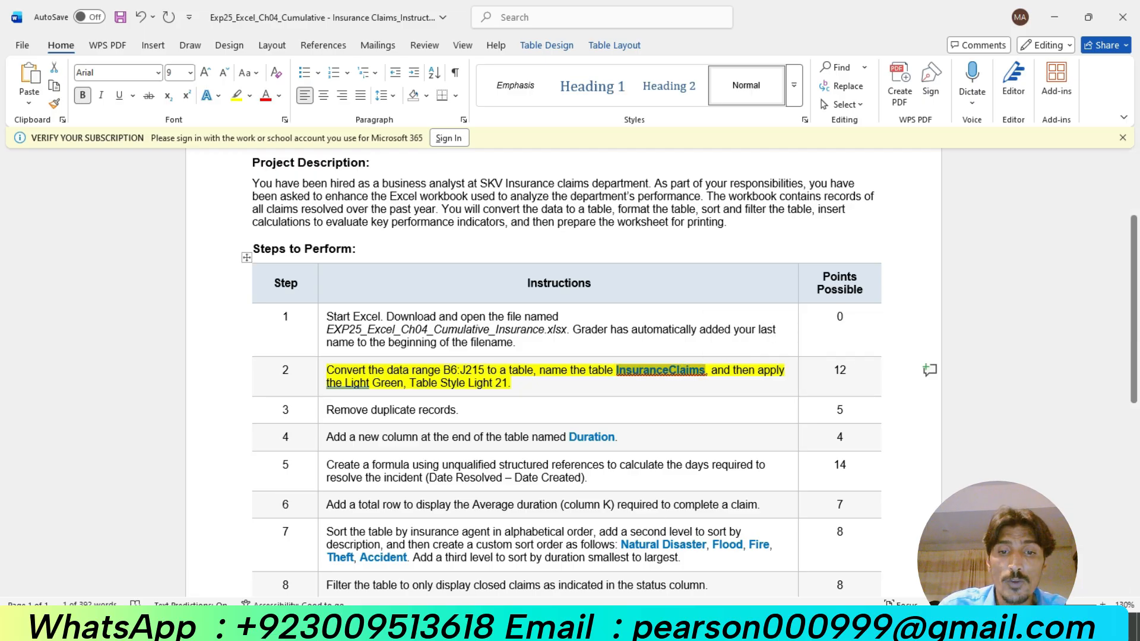
# Return to the Excel workbook and name the new claims table InsuranceClaims
pyautogui.hotkey('alt', 'Tab')
pyautogui.hotkey('ctrl', 'a')
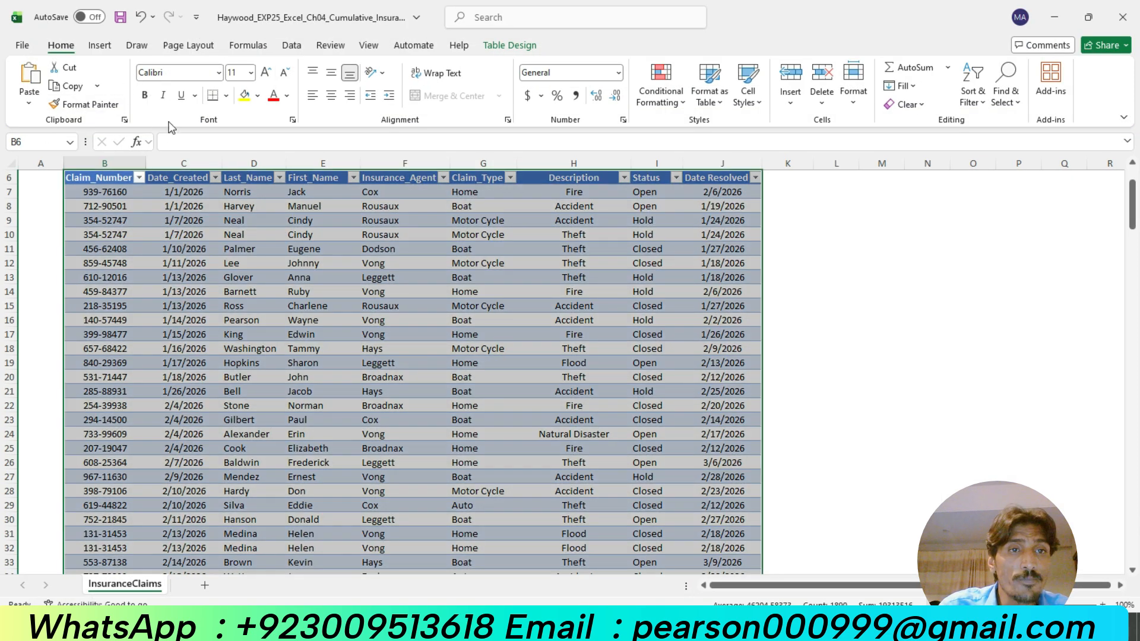
pyautogui.click(101, 47)
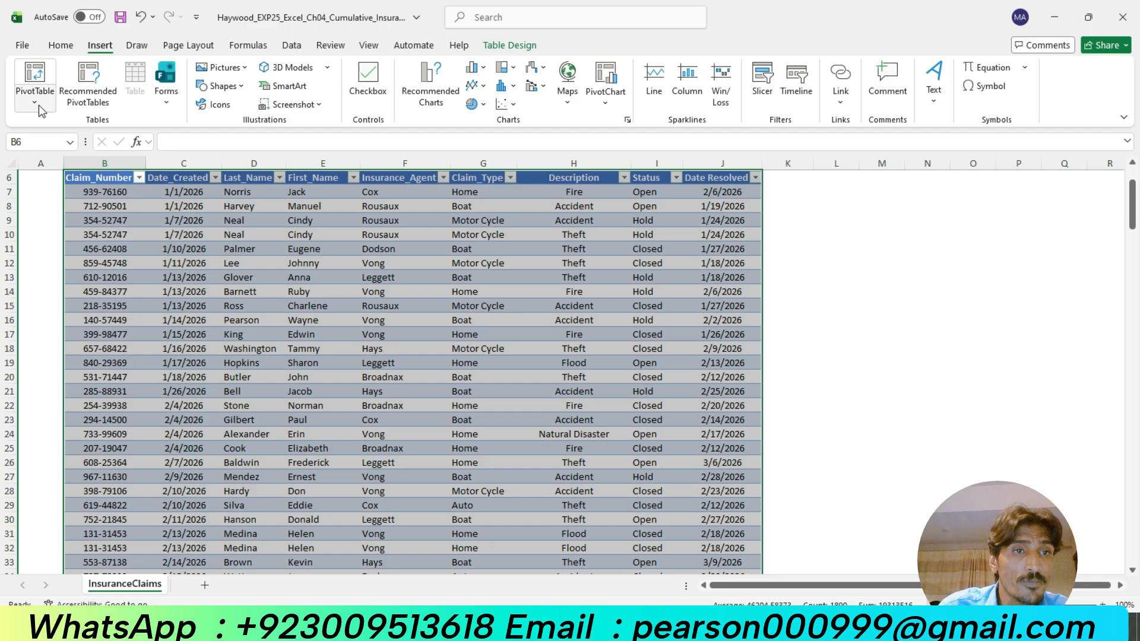
pyautogui.click(138, 83)
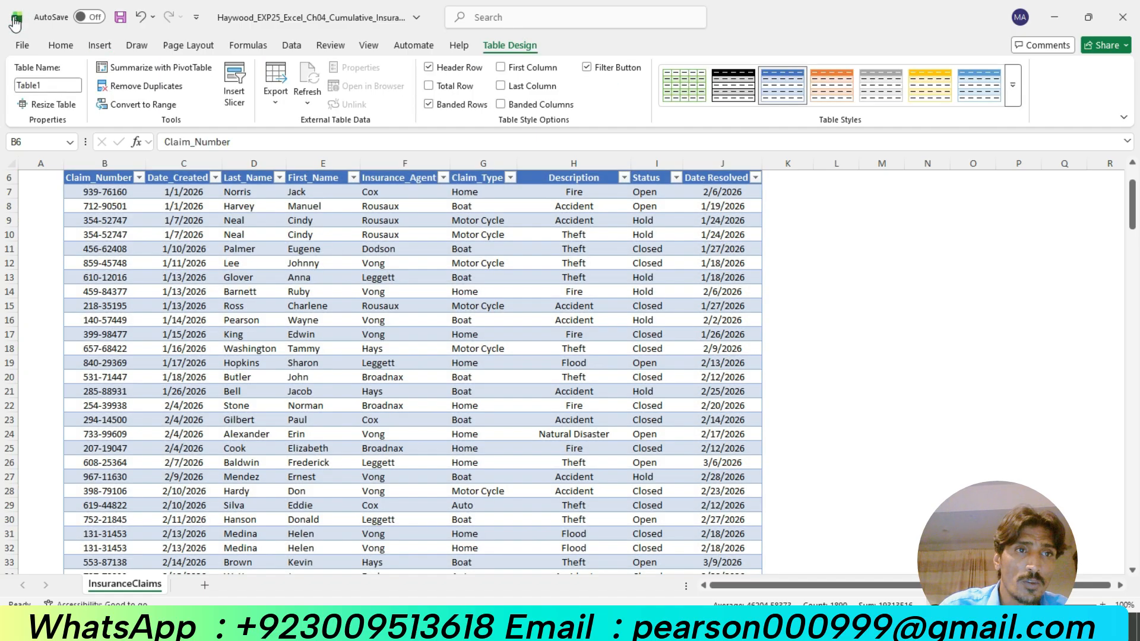
pyautogui.click(45, 85)
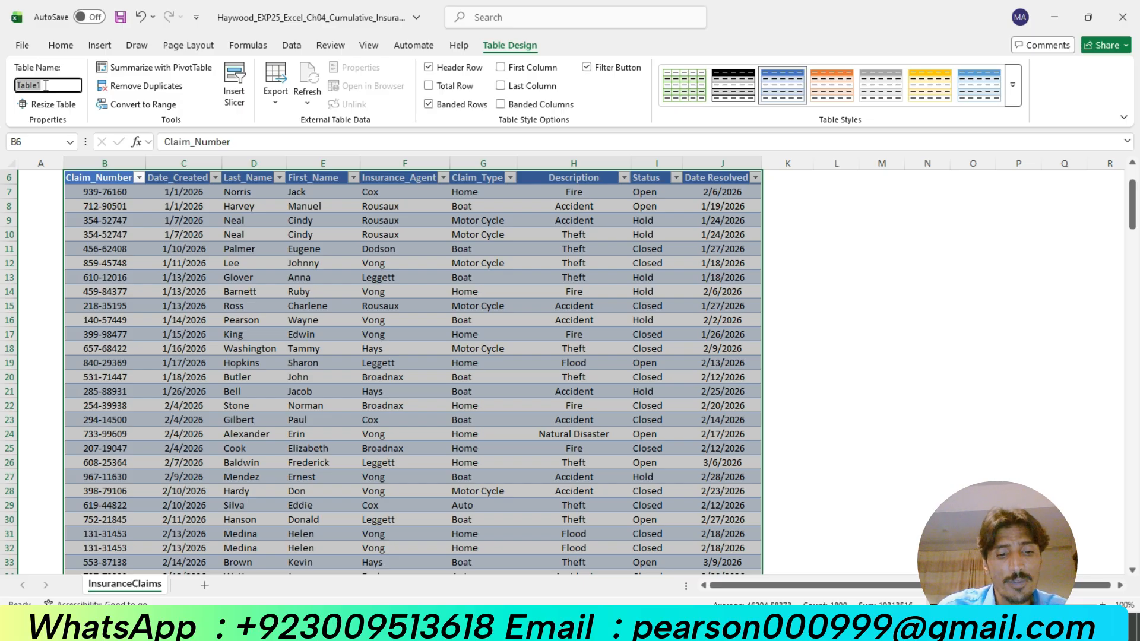
pyautogui.write('InsuranceClaims')
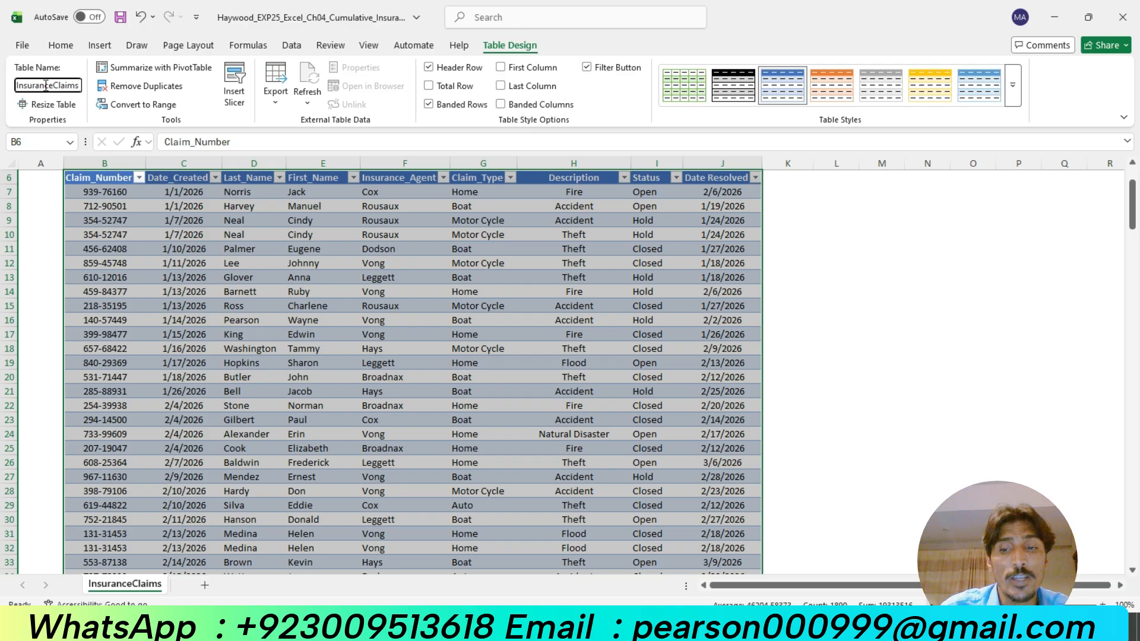
pyautogui.press('Return')
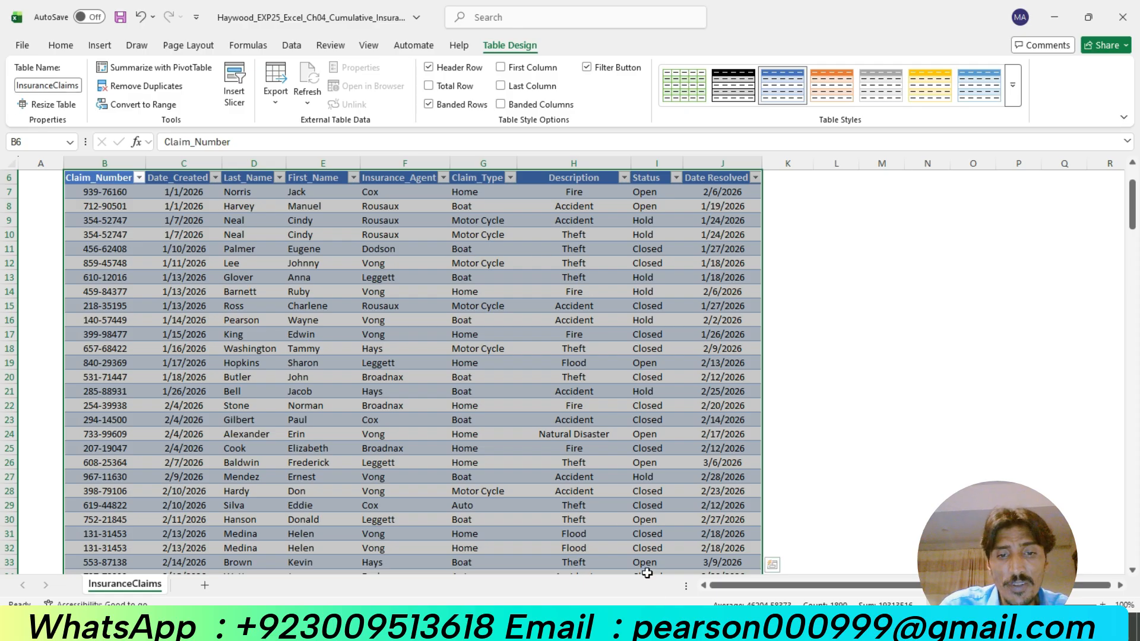
# Check the style named in step 2 of the Word instructions, and apply Light Green, Table Style Light 21 to the Excel table
pyautogui.hotkey('alt', 'Tab')
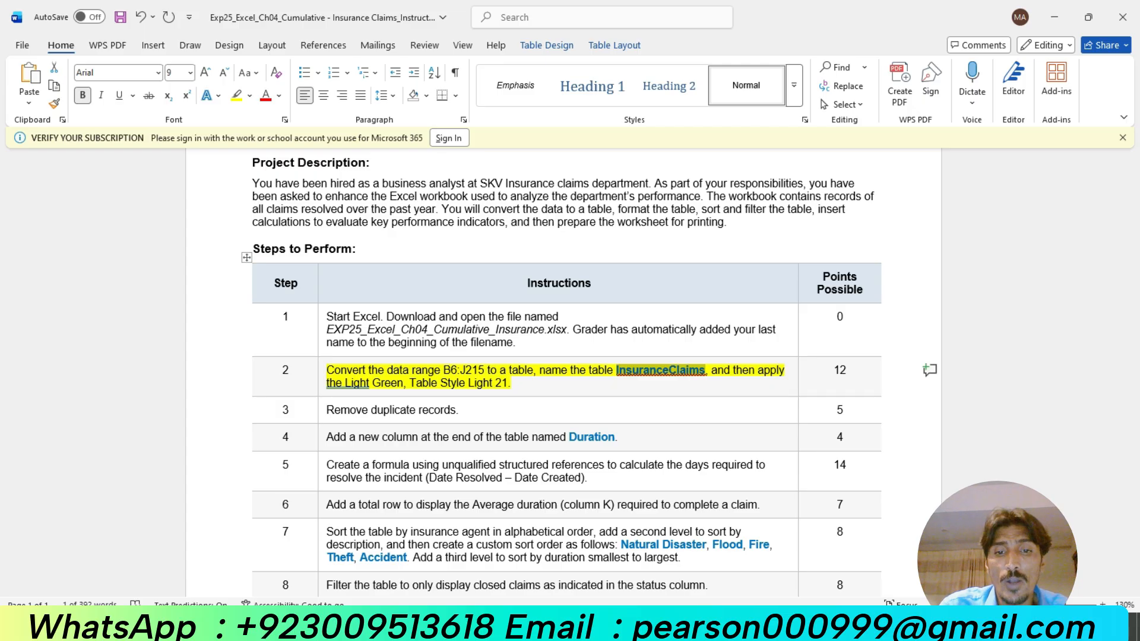
pyautogui.click(643, 626)
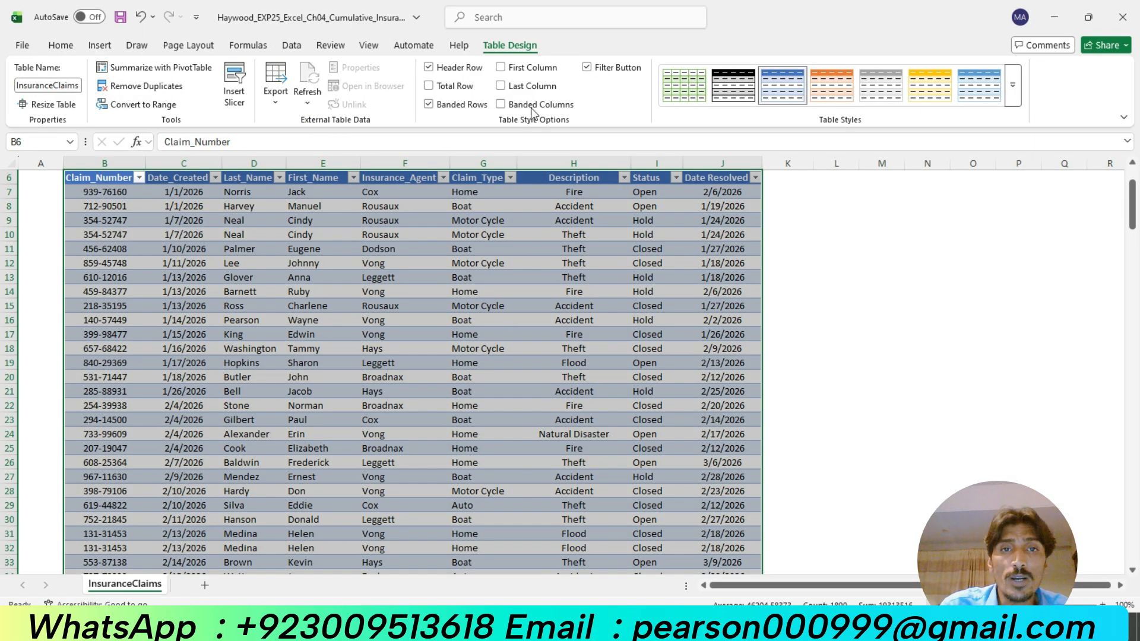
pyautogui.click(1014, 89)
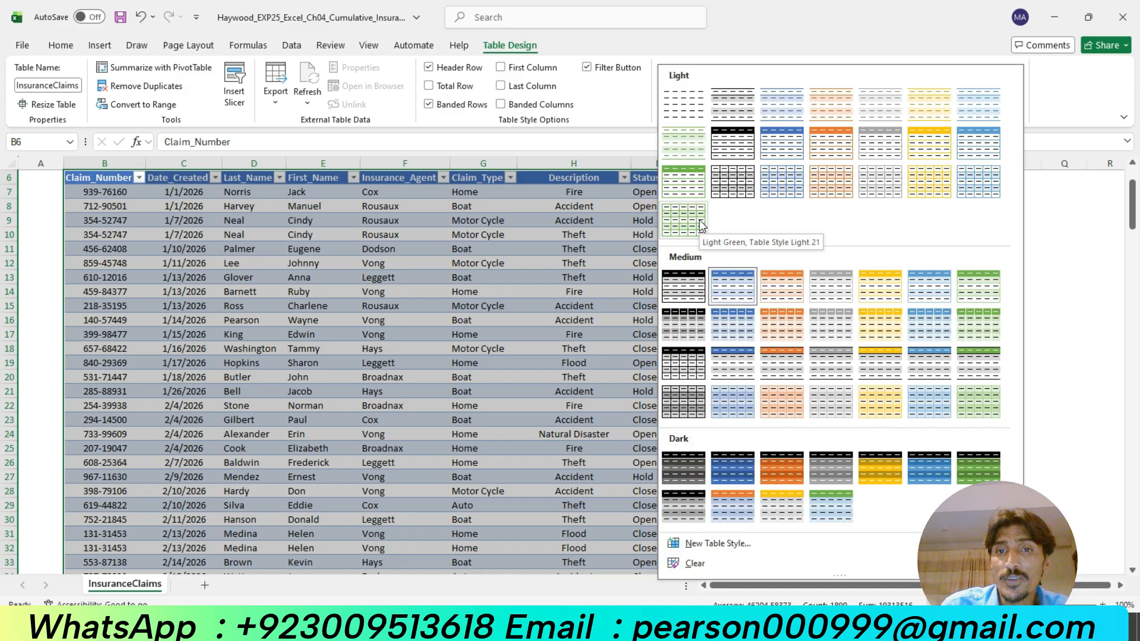
pyautogui.click(703, 227)
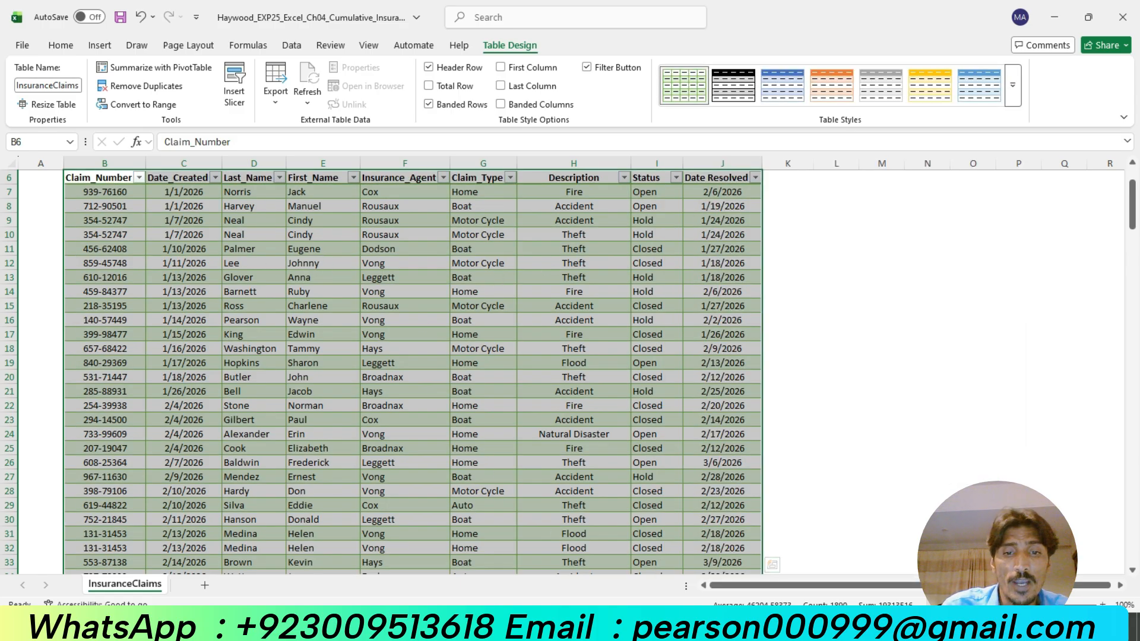
# Switch to the Word instructions, clear the yellow highlight from step 2 and highlight step 3 in yellow
pyautogui.click(1015, 594)
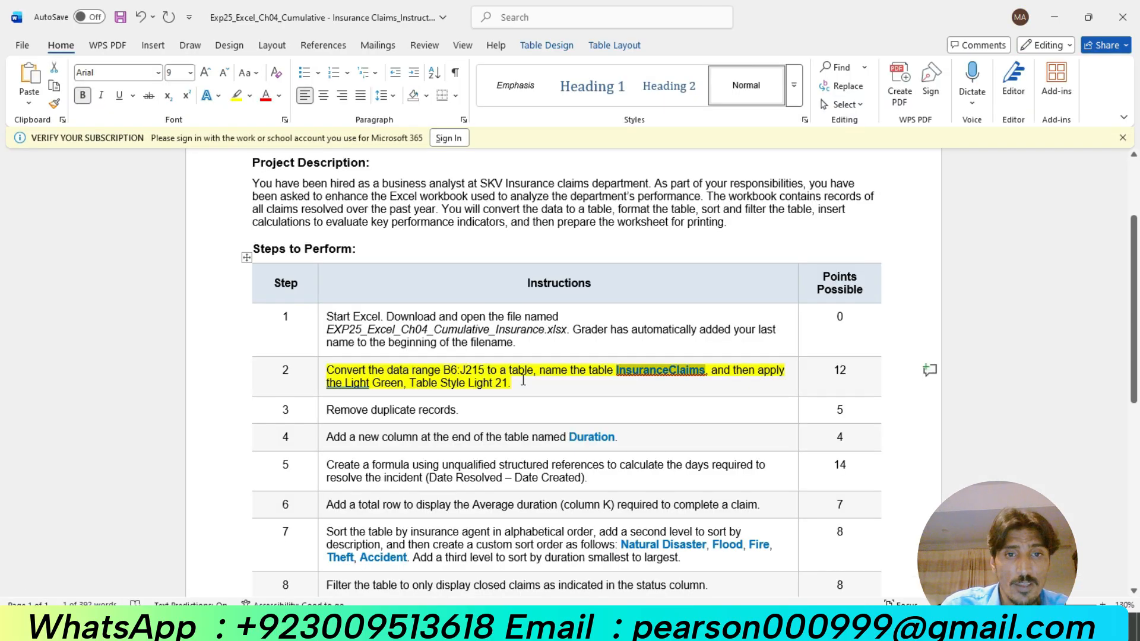
pyautogui.click(321, 411)
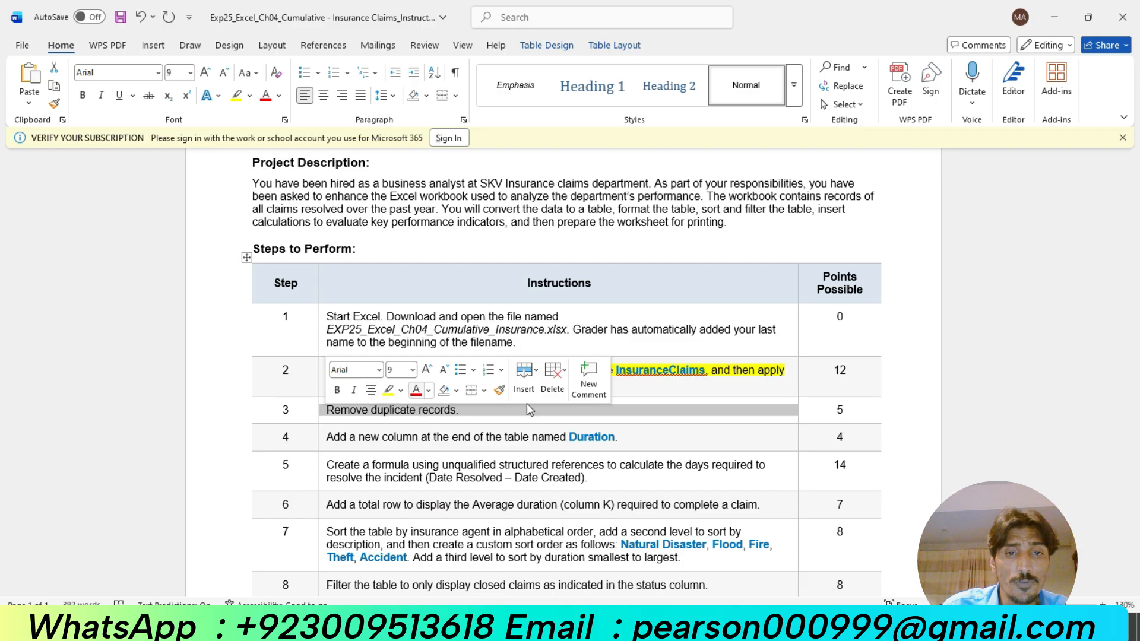
pyautogui.click(639, 394)
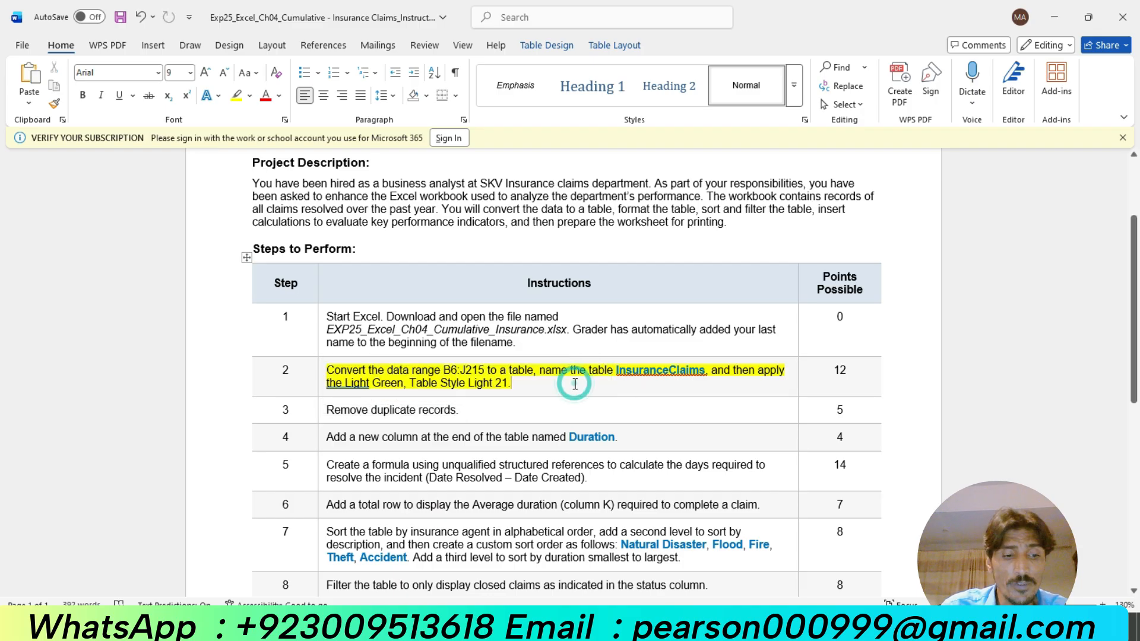
pyautogui.hotkey('ctrl', 'z')
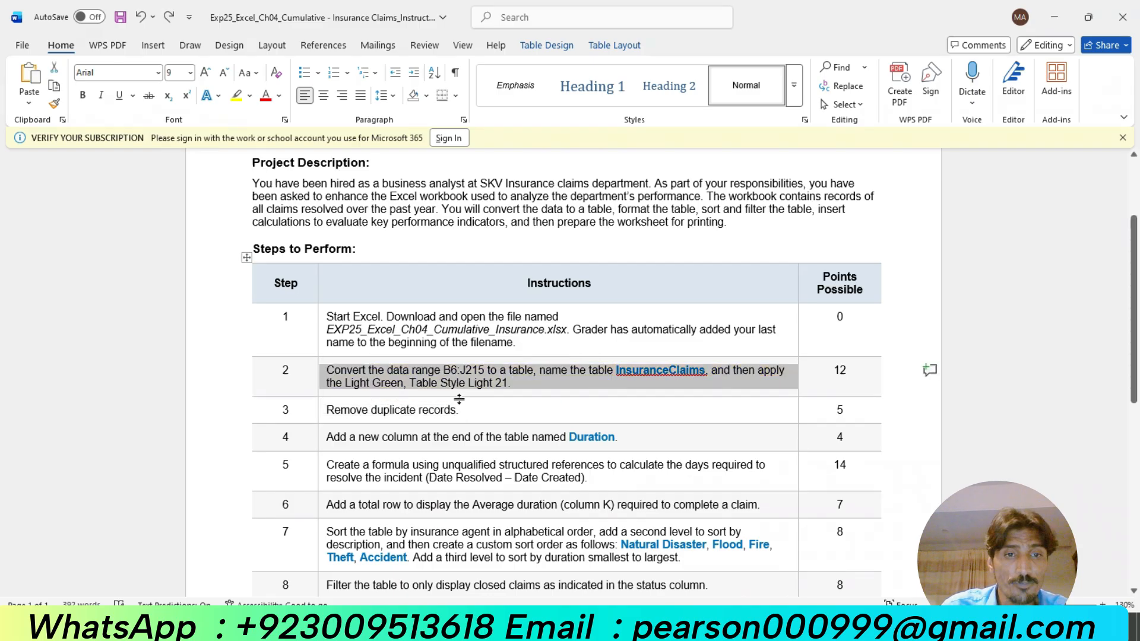
pyautogui.click(319, 417)
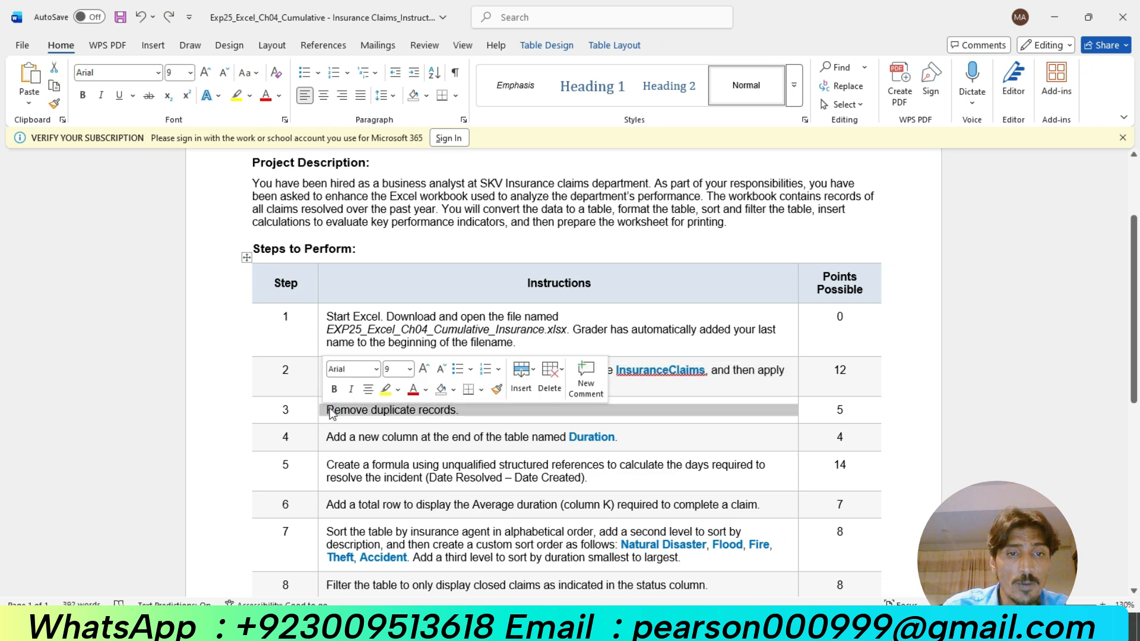
pyautogui.click(386, 389)
pyautogui.click(483, 415)
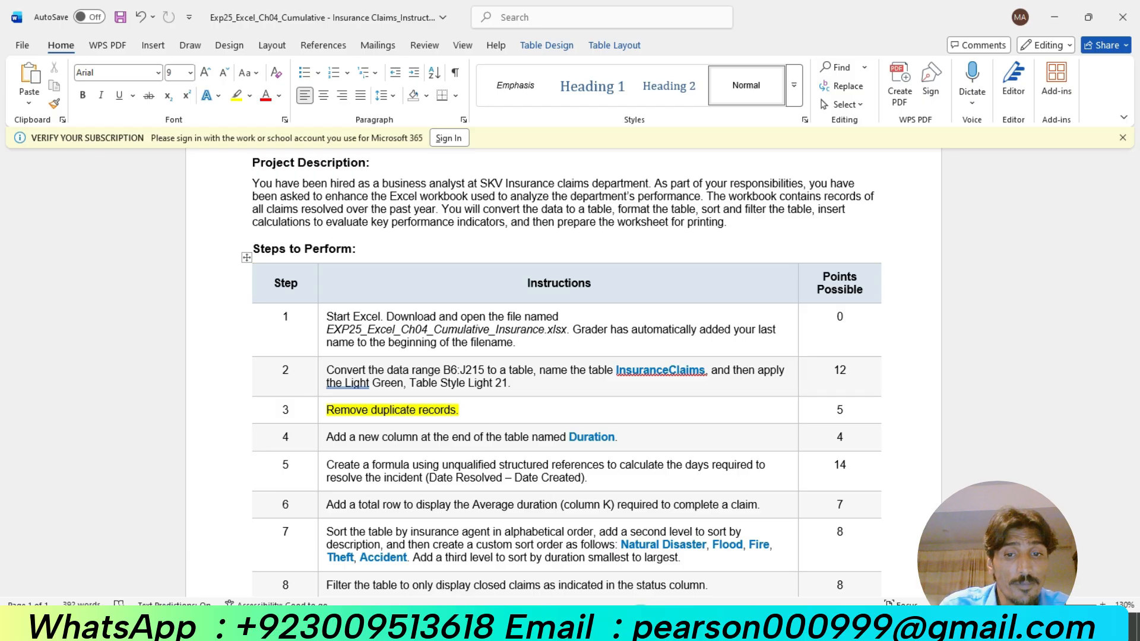
# Switch to the Excel workbook and remove duplicate records from the InsuranceClaims table, comparing all columns and treating the first row as headers
pyautogui.hotkey('alt', 'Tab')
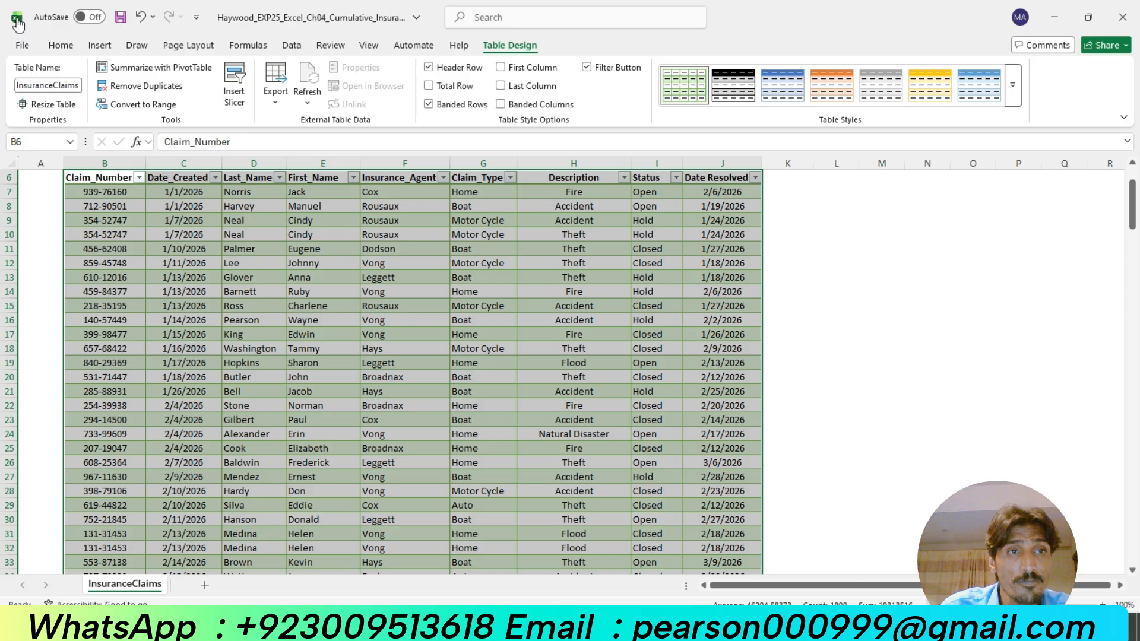
pyautogui.click(17, 20)
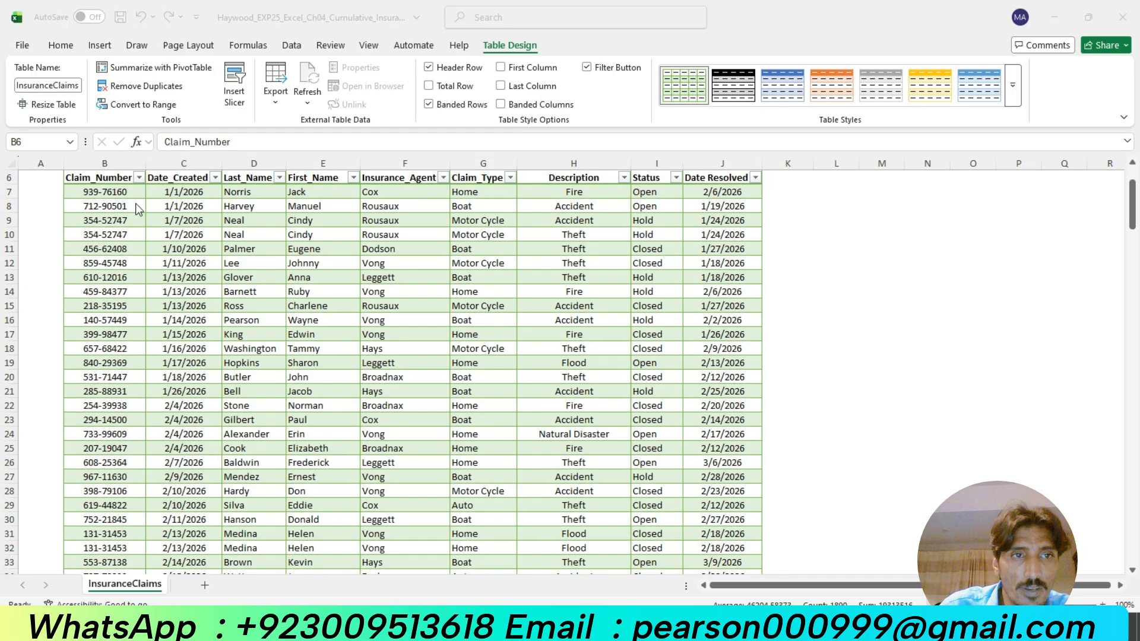
pyautogui.scroll(1, 129, 294)
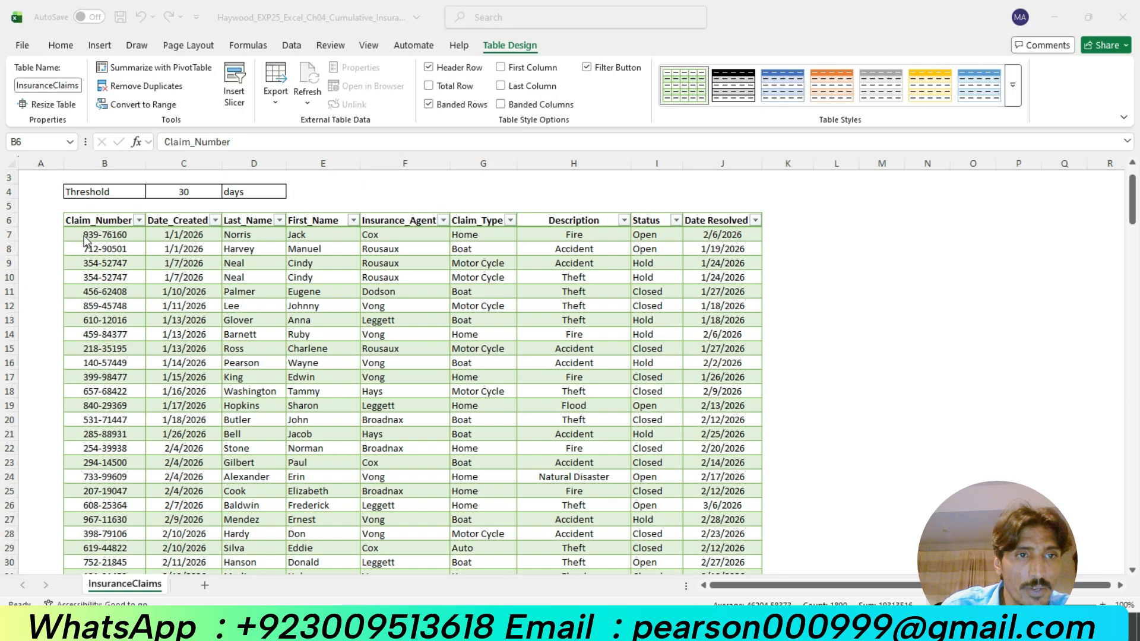
pyautogui.click(67, 219)
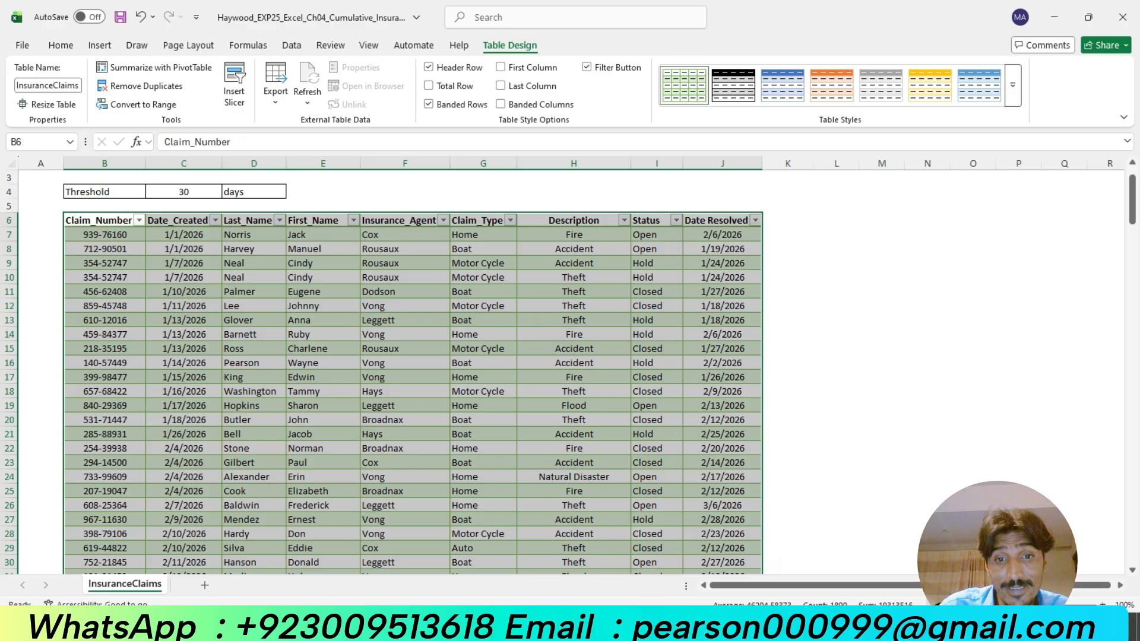
pyautogui.hotkey('alt', 'Tab')
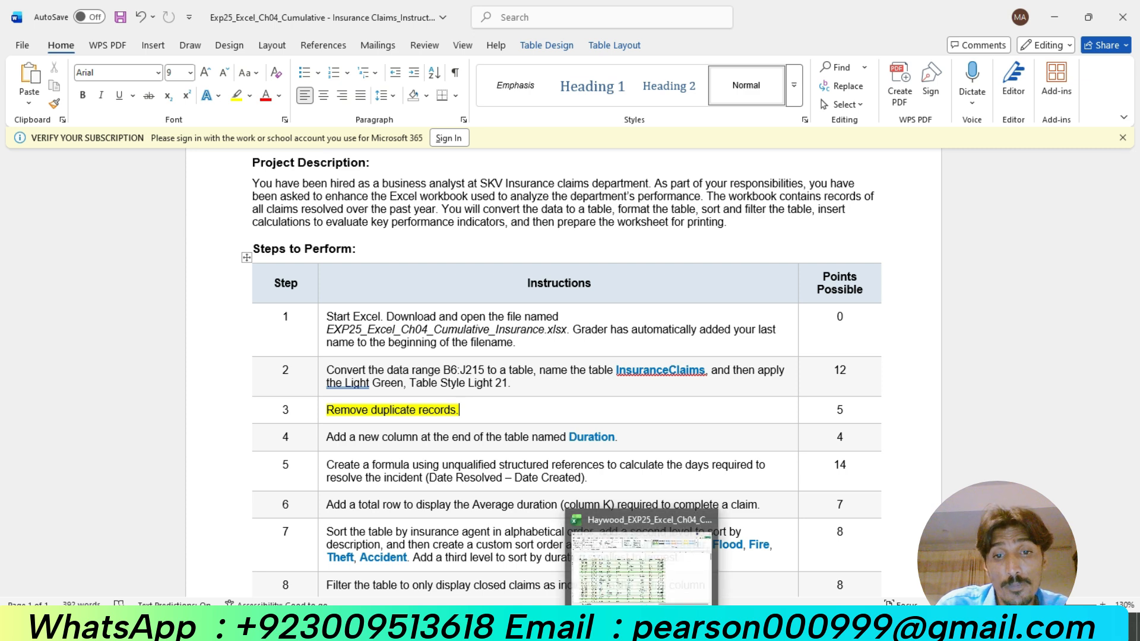
pyautogui.click(642, 627)
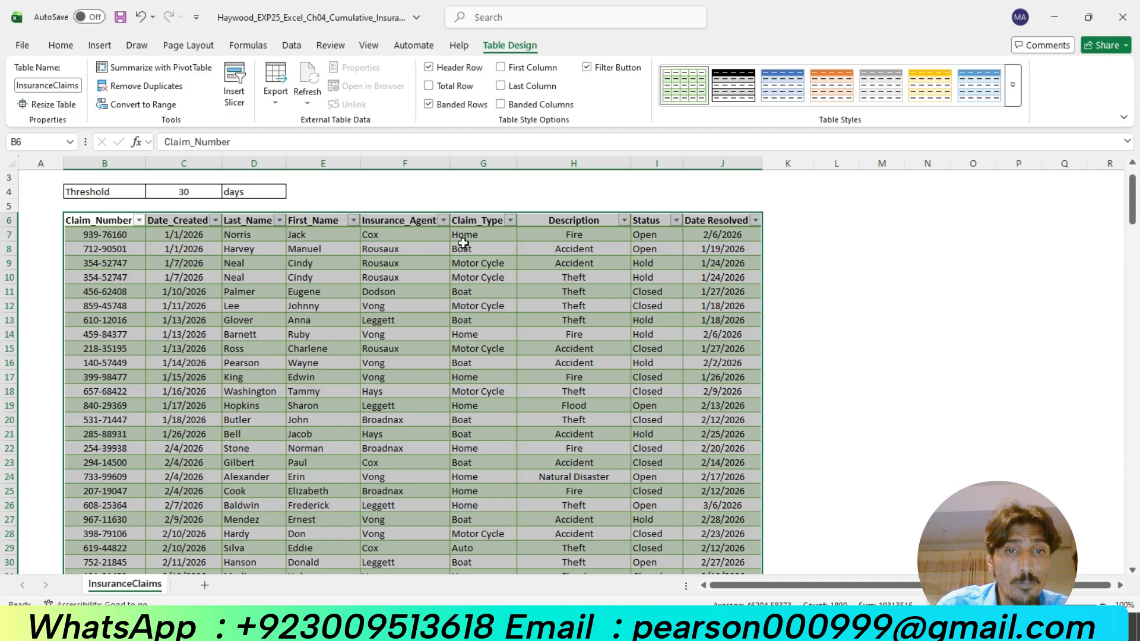
pyautogui.click(292, 46)
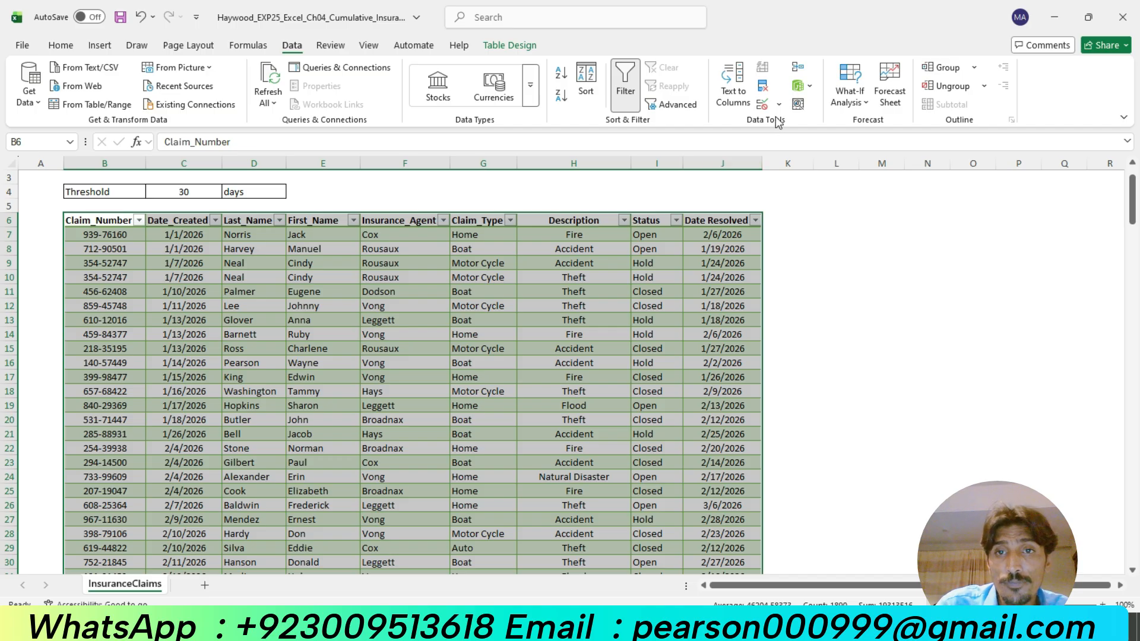
pyautogui.click(764, 89)
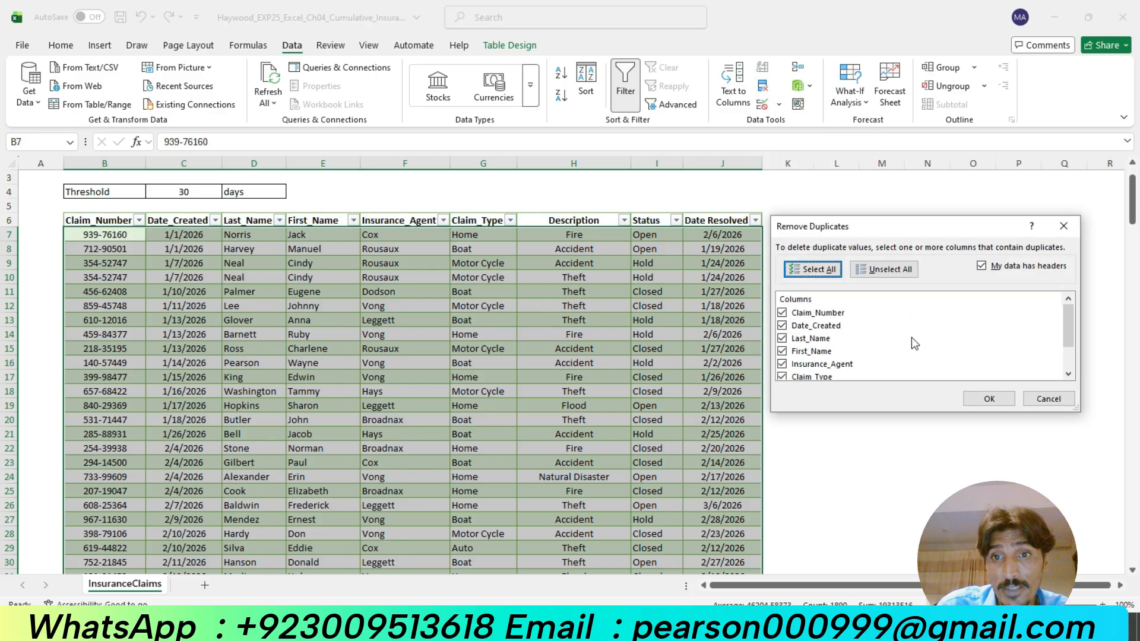
pyautogui.click(988, 400)
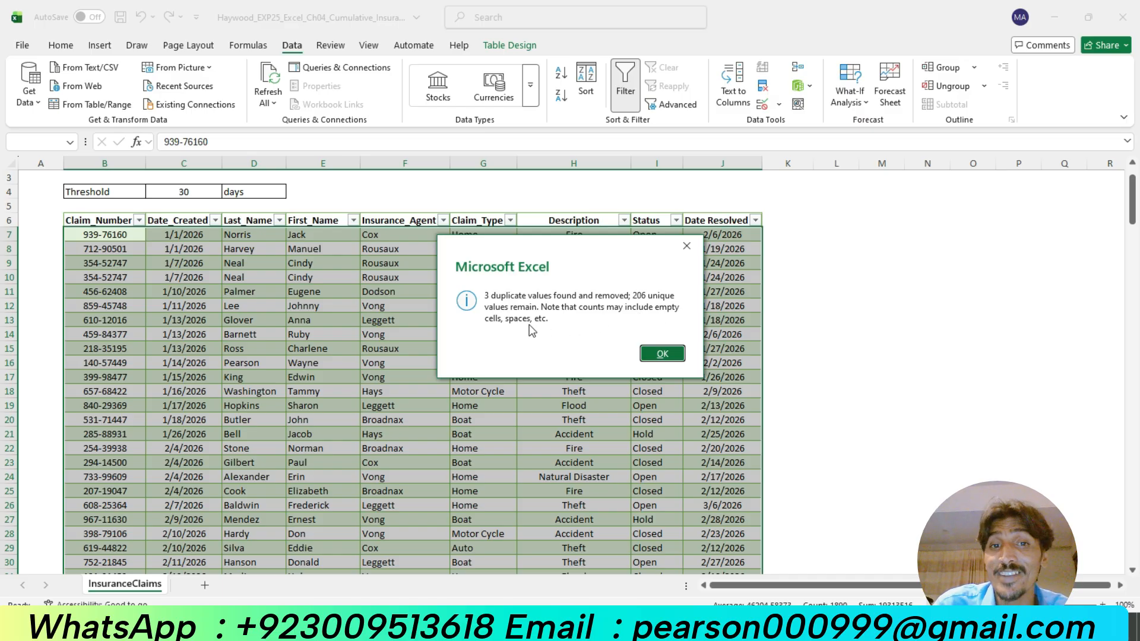
pyautogui.click(662, 354)
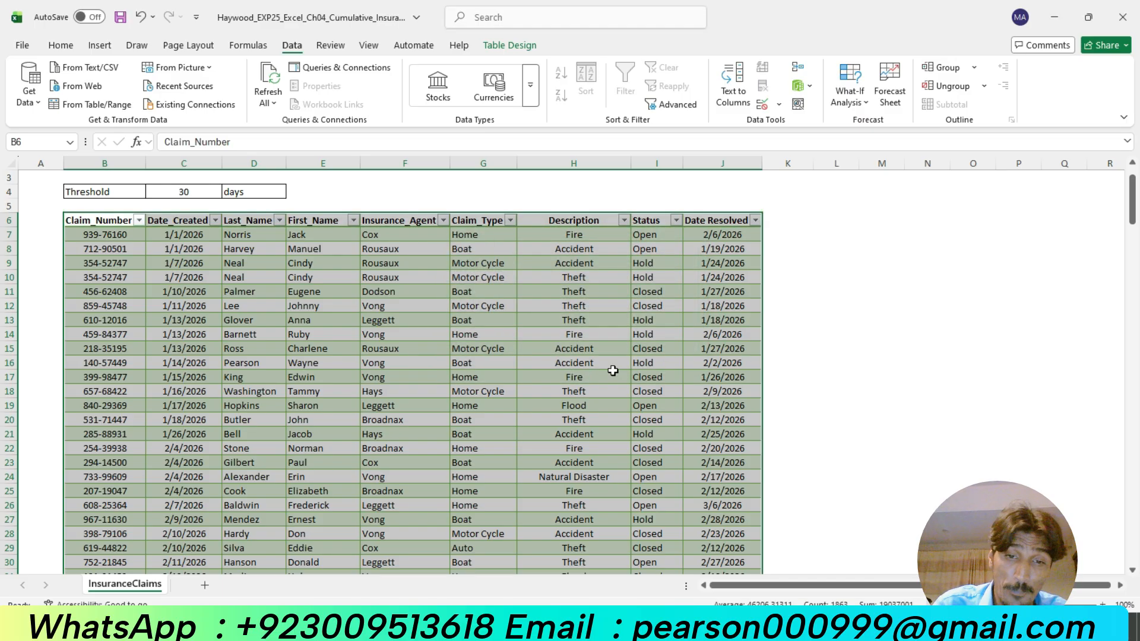
# Return to the Word instructions, remove the highlight from step 3 and highlight step 4 in yellow
pyautogui.click(608, 627)
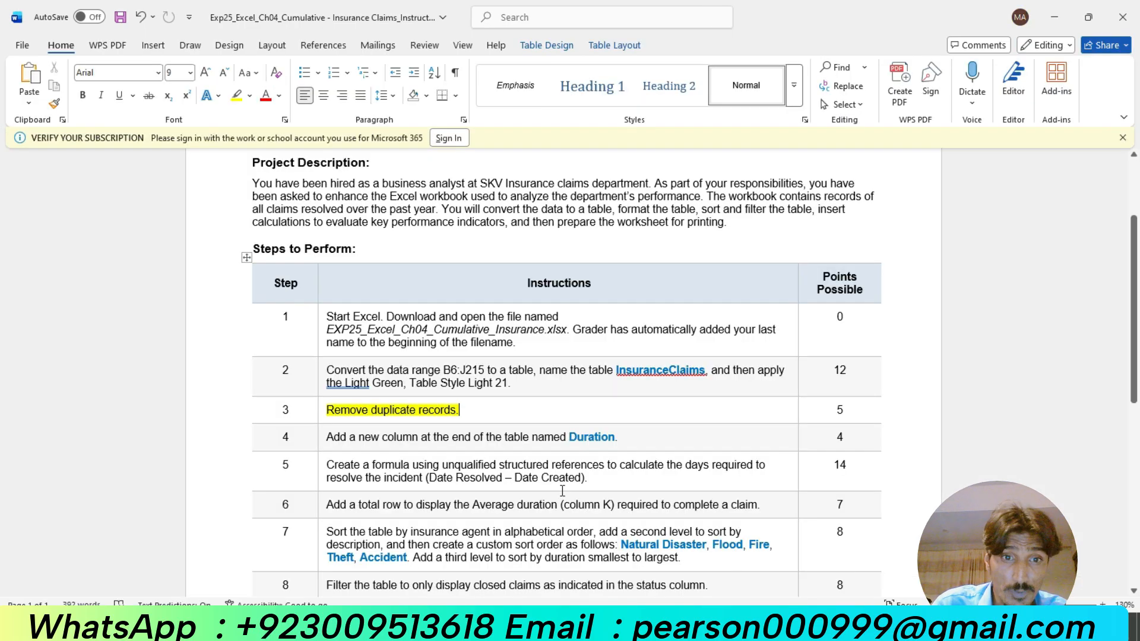
pyautogui.click(15, 19)
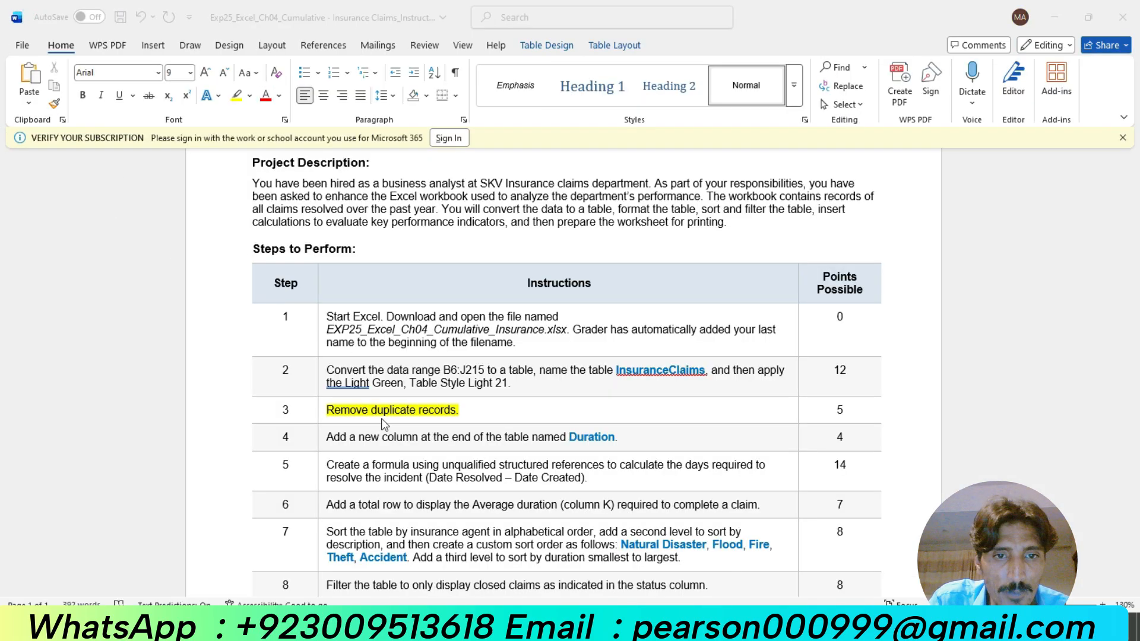
pyautogui.click(327, 411)
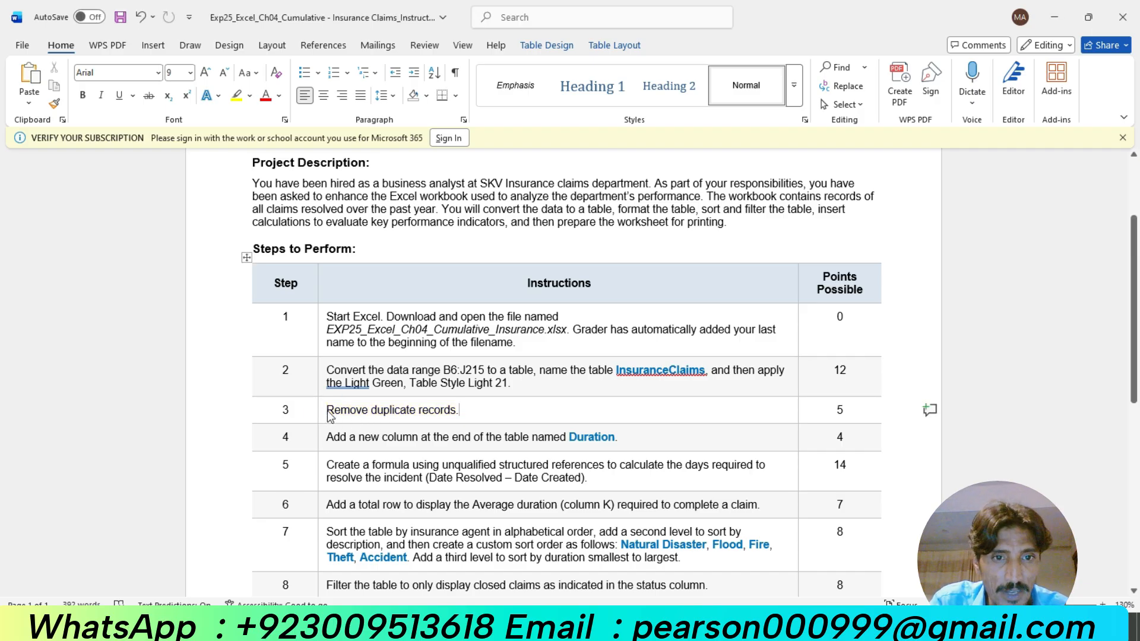
pyautogui.click(329, 412)
pyautogui.click(327, 437)
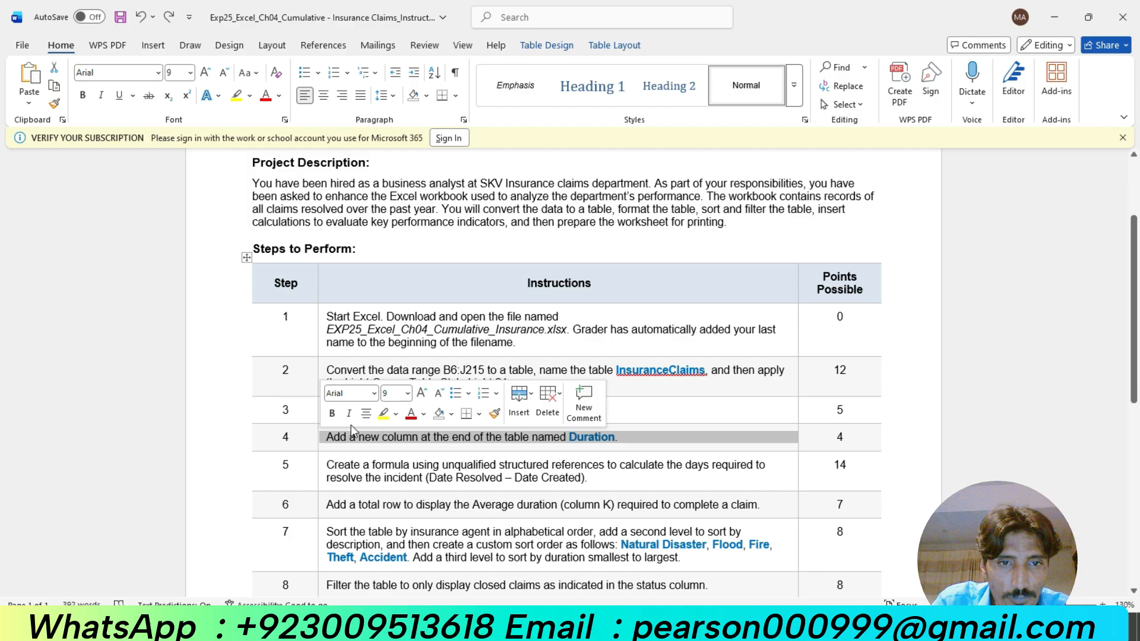
pyautogui.click(383, 414)
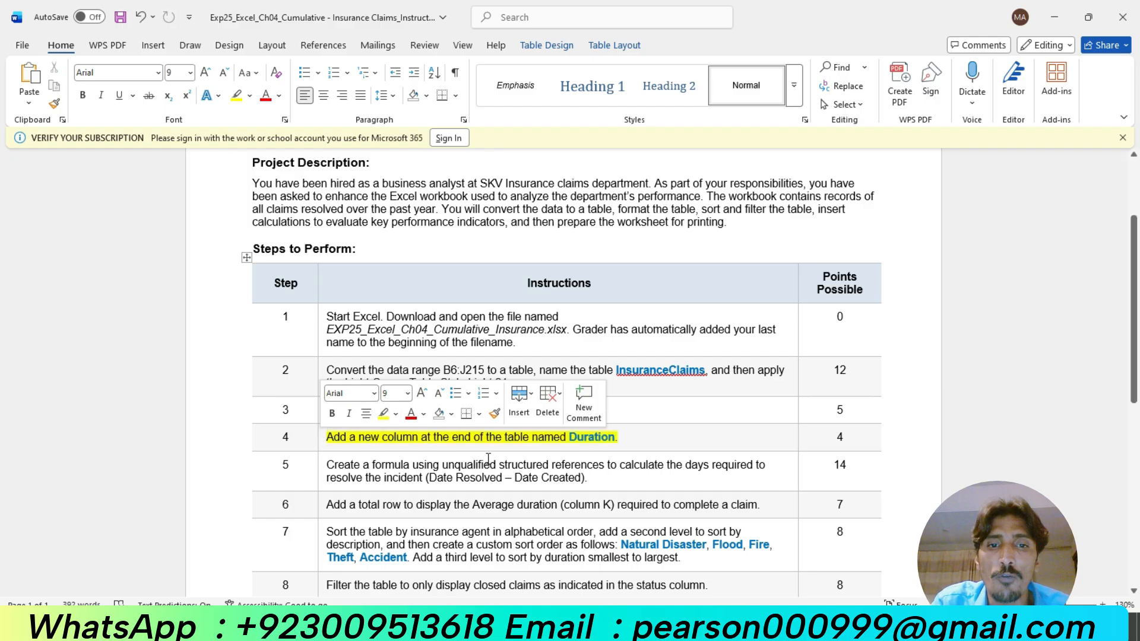
pyautogui.click(631, 436)
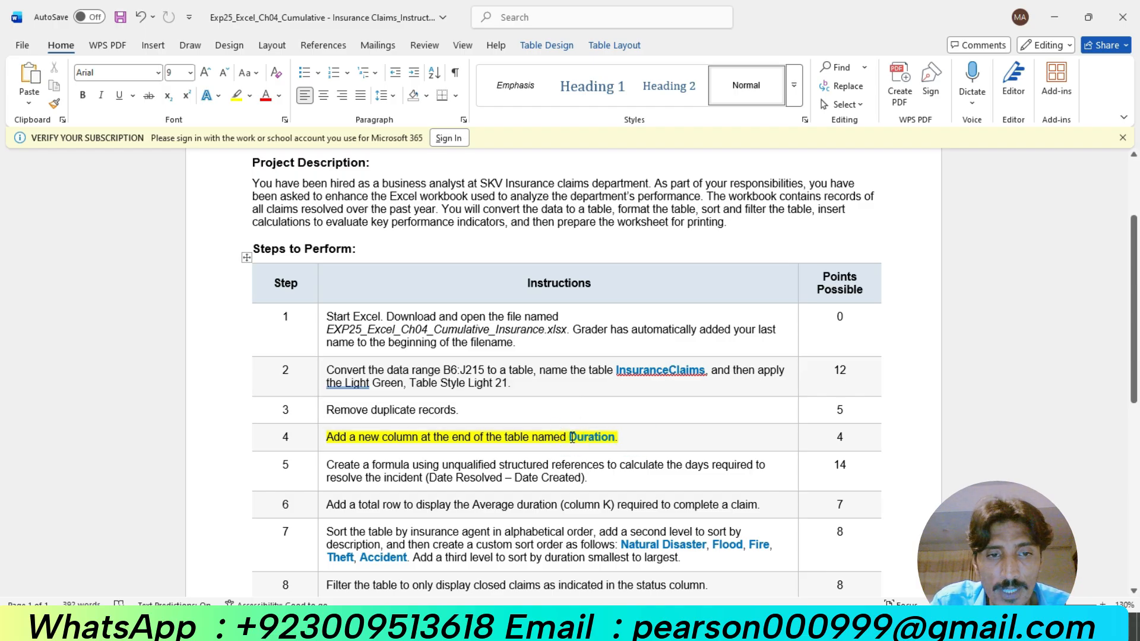
# Select the name Duration in step 4, switch to the Excel workbook and select cell K6 beside the Date Resolved header
pyautogui.moveTo(572, 438); pyautogui.dragTo(614, 438)
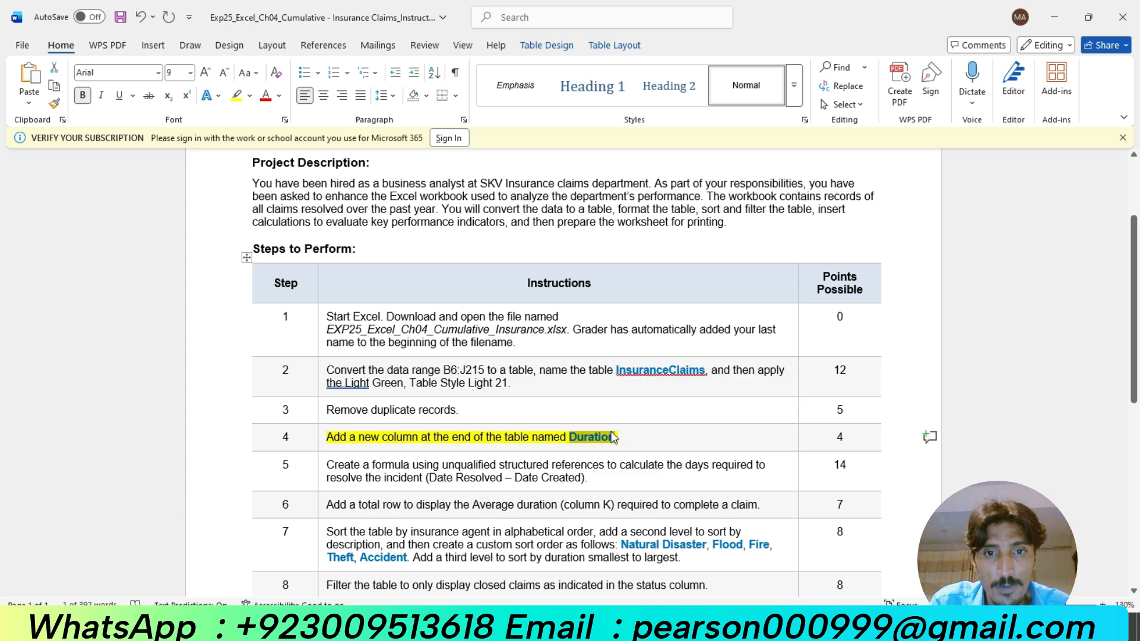
pyautogui.moveTo(641, 630)
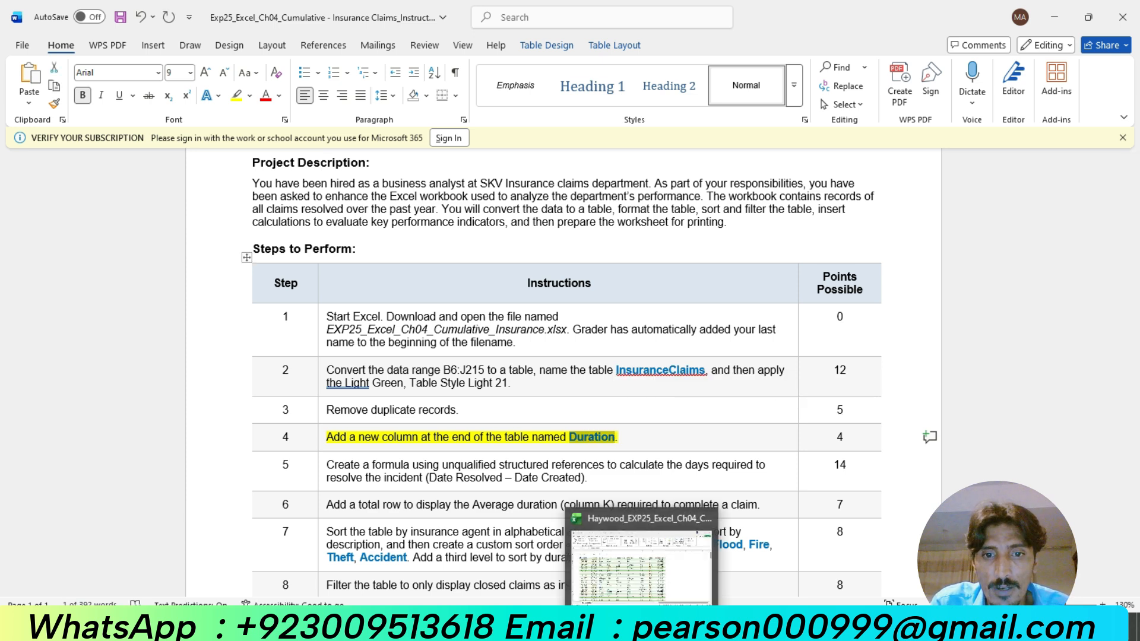
pyautogui.click(642, 564)
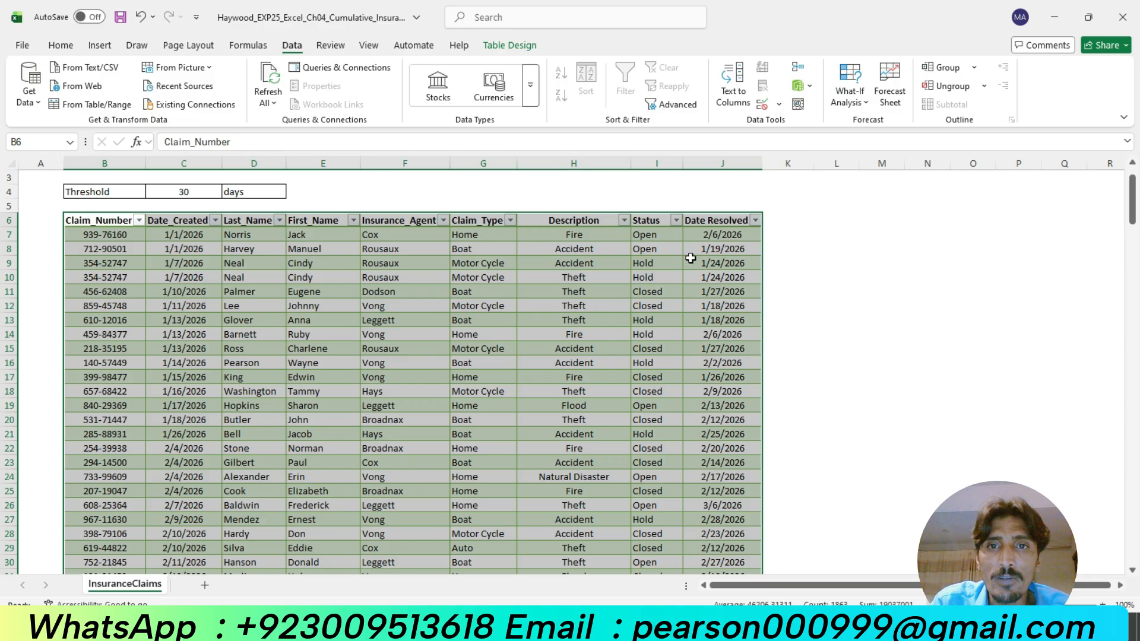
pyautogui.click(770, 220)
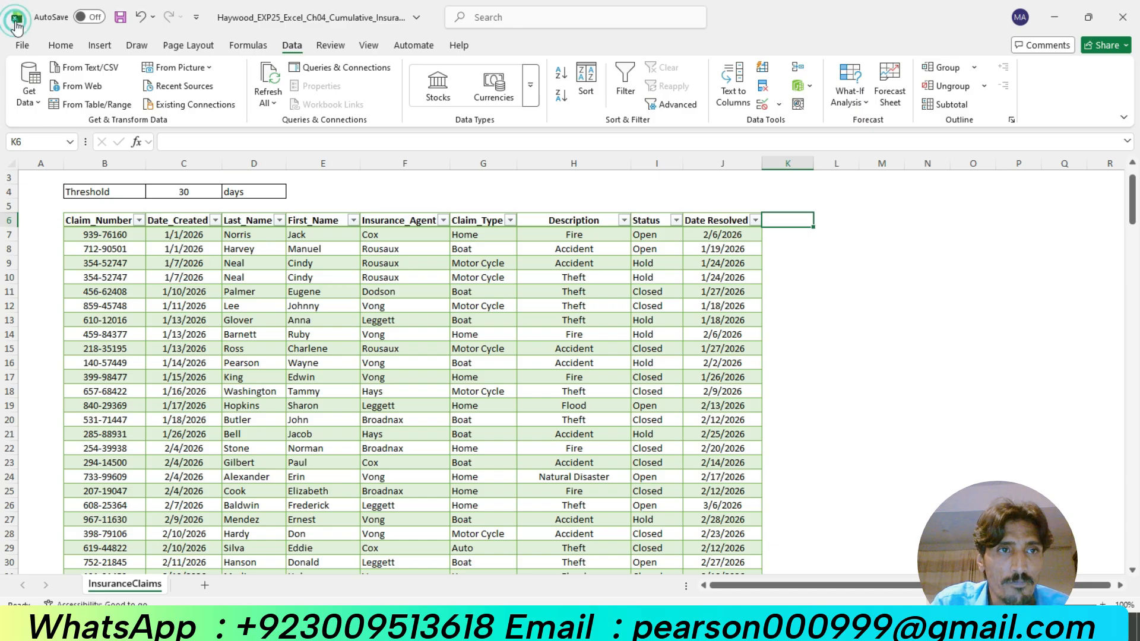
pyautogui.hotkey('alt', 'Tab')
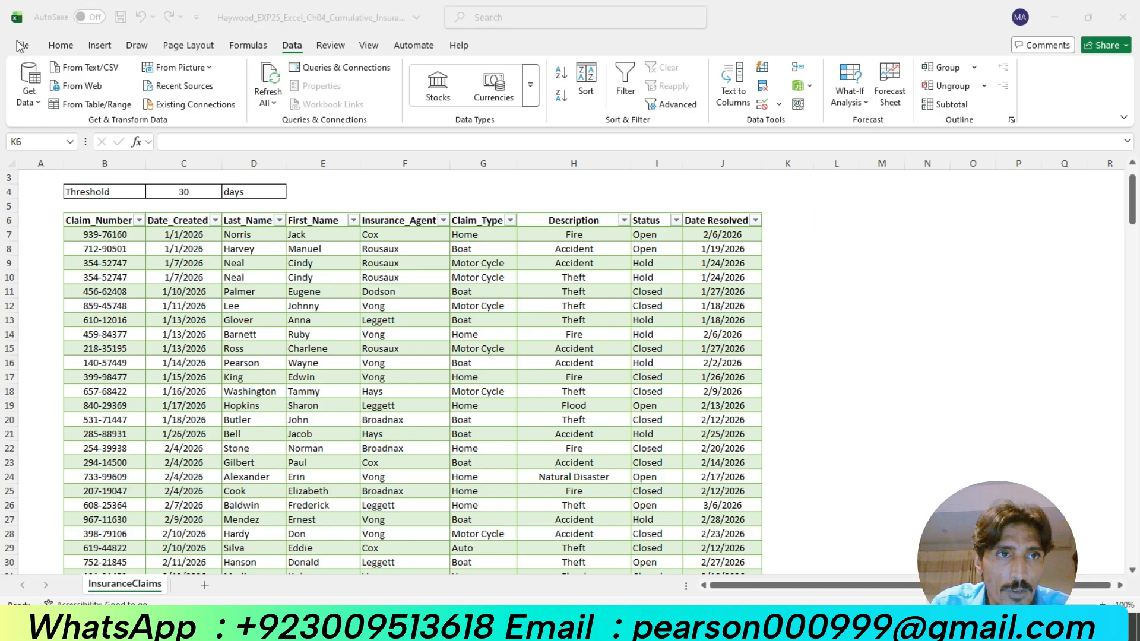
pyautogui.click(768, 219)
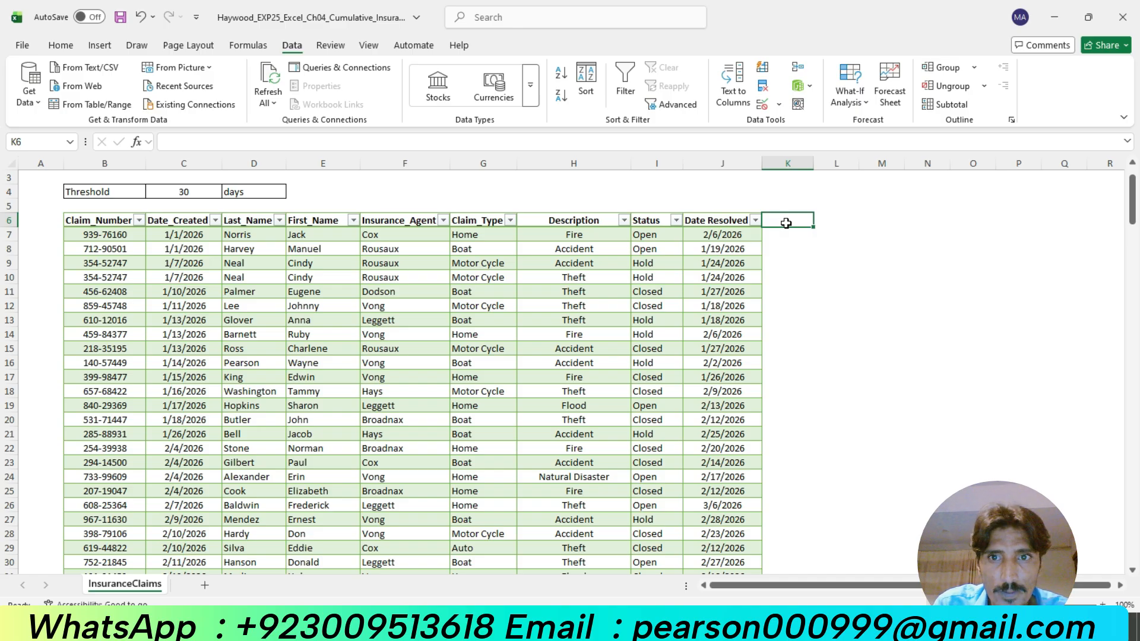
# Go back to the Word instructions and copy the column name Duration from step 4 for use in the Excel workbook
pyautogui.hotkey('alt', 'Tab')
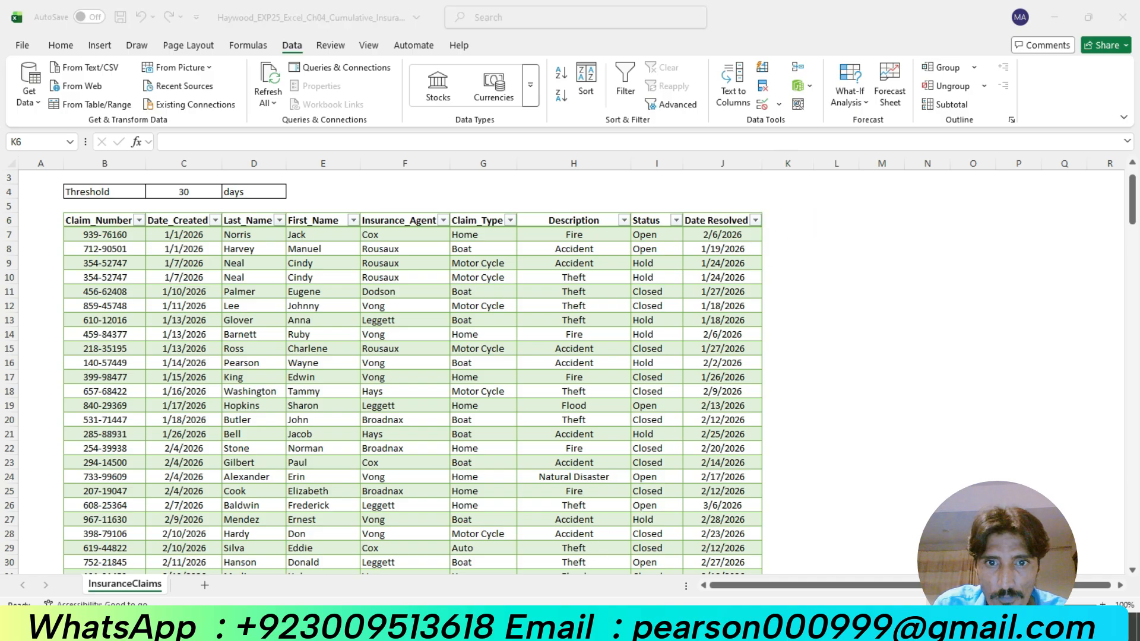
pyautogui.moveTo(569, 433); pyautogui.dragTo(620, 434)
pyautogui.hotkey('ctrl', 'c')
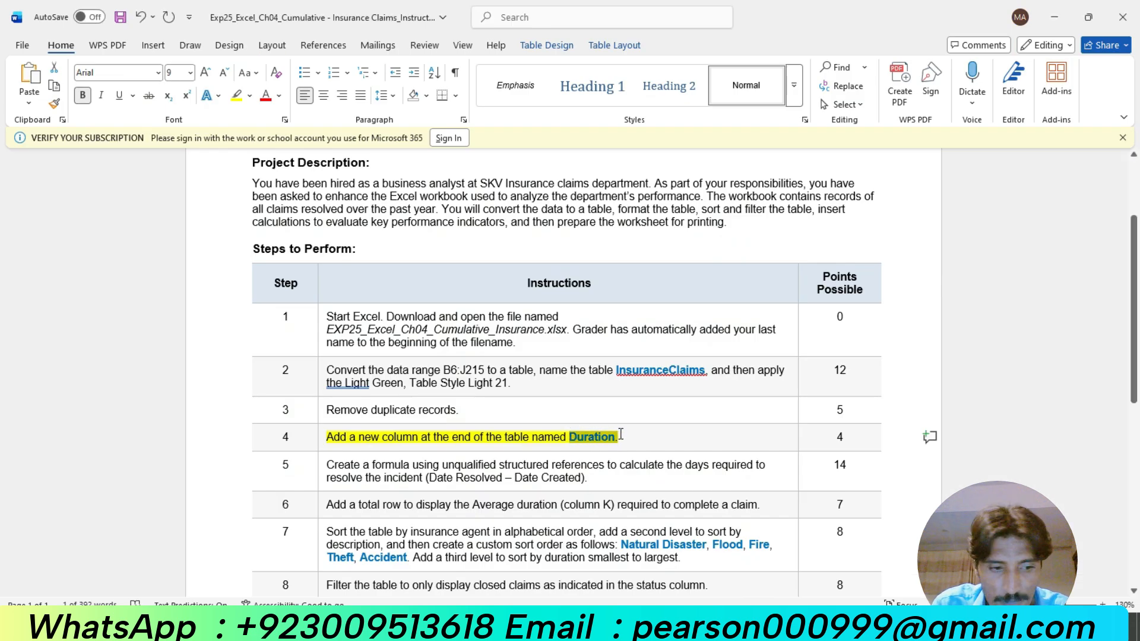
pyautogui.hotkey('alt', 'Tab')
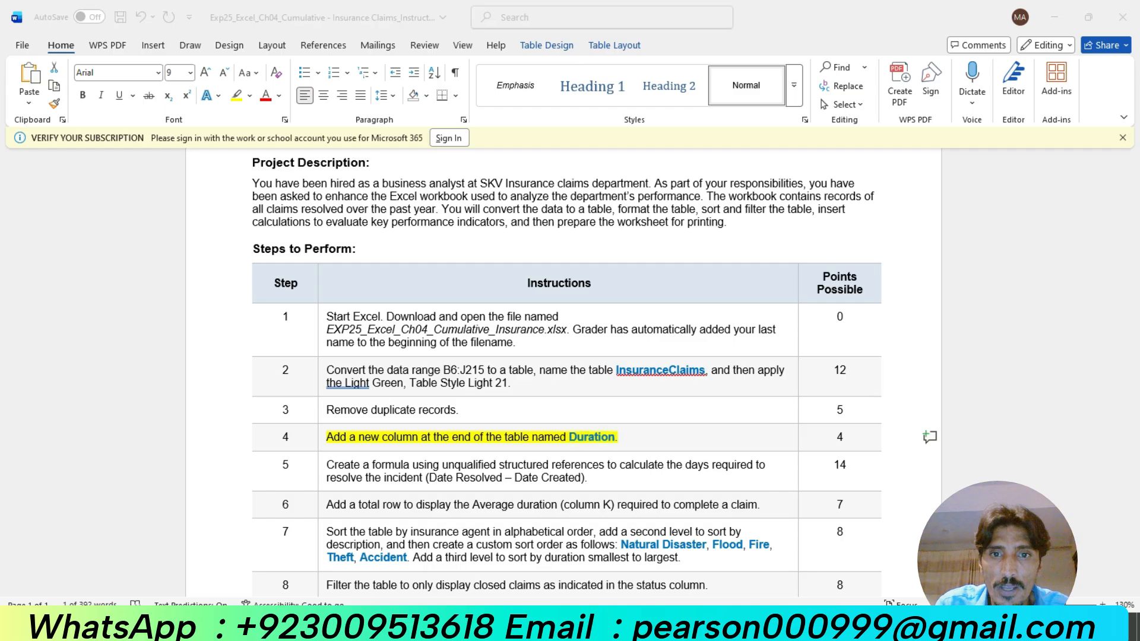
# Switch to the Excel workbook and paste the copied name "Duration." into cell K6 as a new column header of the InsuranceClaims table
pyautogui.click(199, 143)
pyautogui.hotkey('ctrl', 'v')
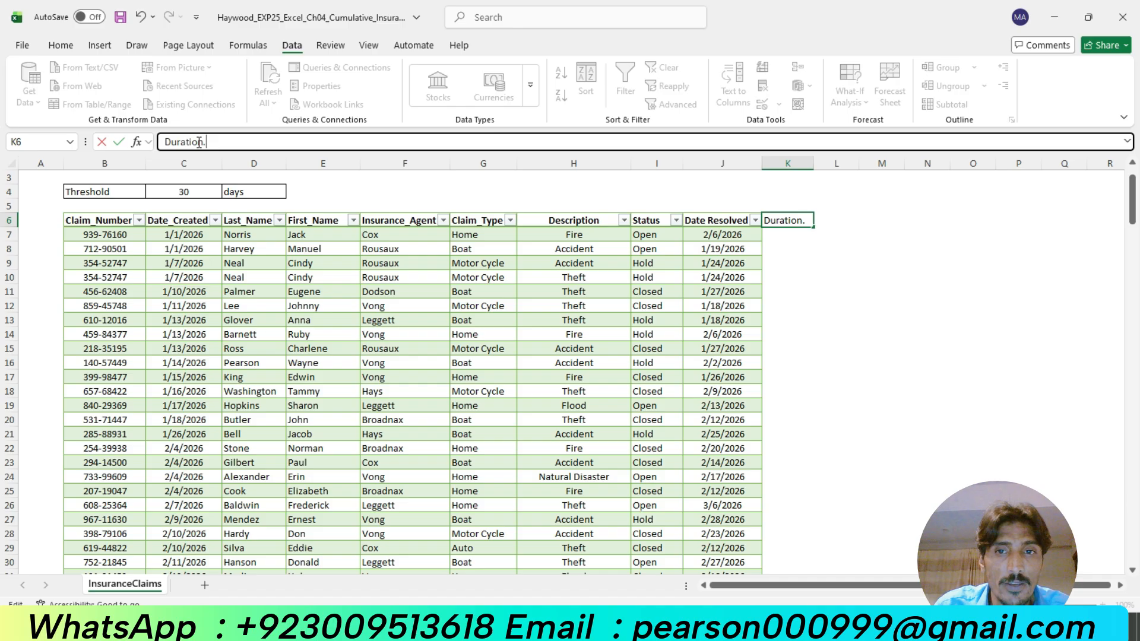
pyautogui.press('Return')
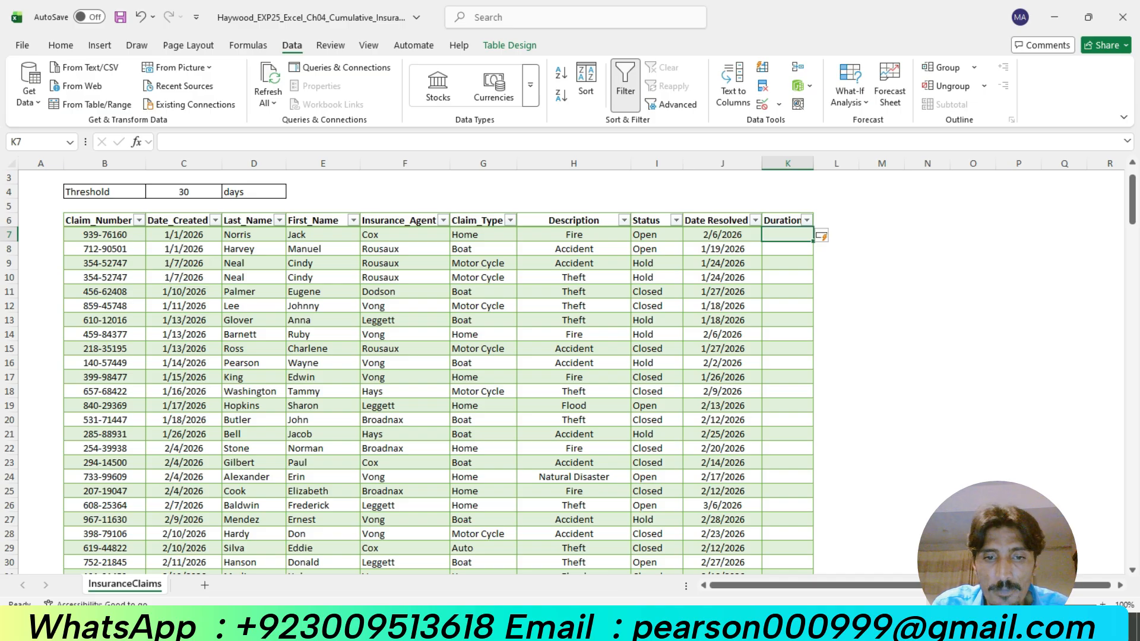
# Return to the Word instructions, remove the highlight from step 4 and highlight step 5 in yellow
pyautogui.click(606, 627)
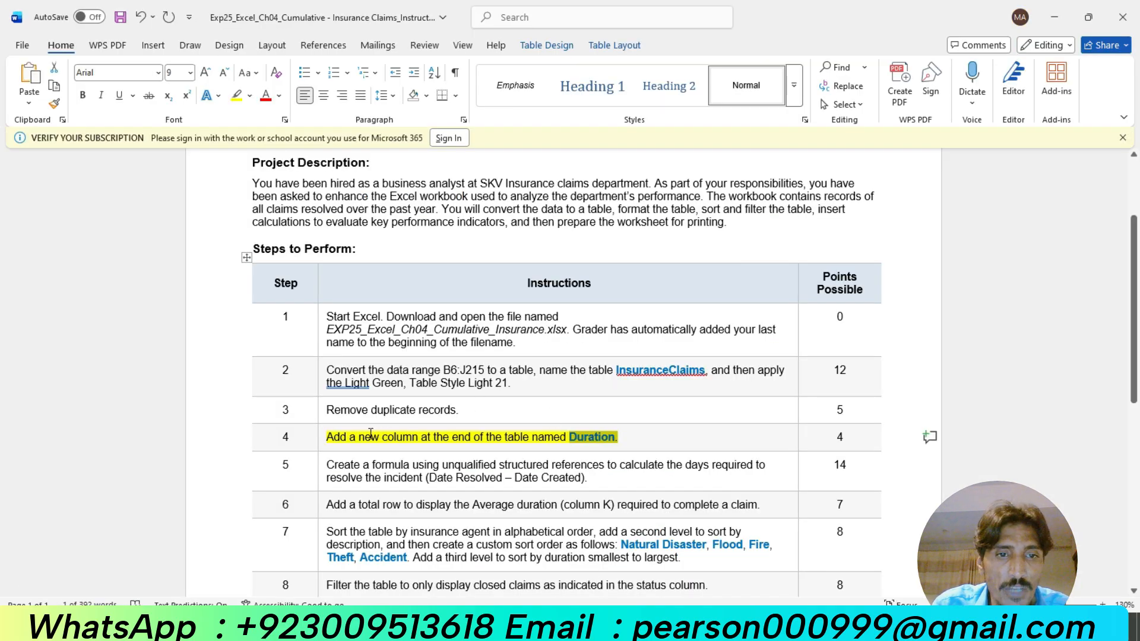
pyautogui.click(321, 444)
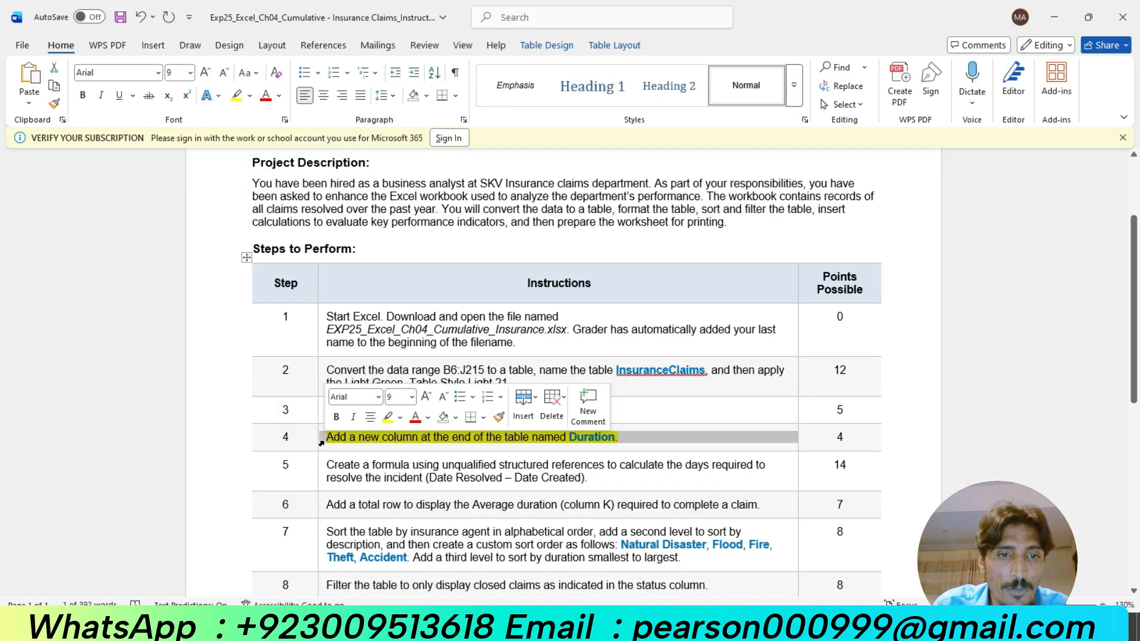
pyautogui.click(388, 417)
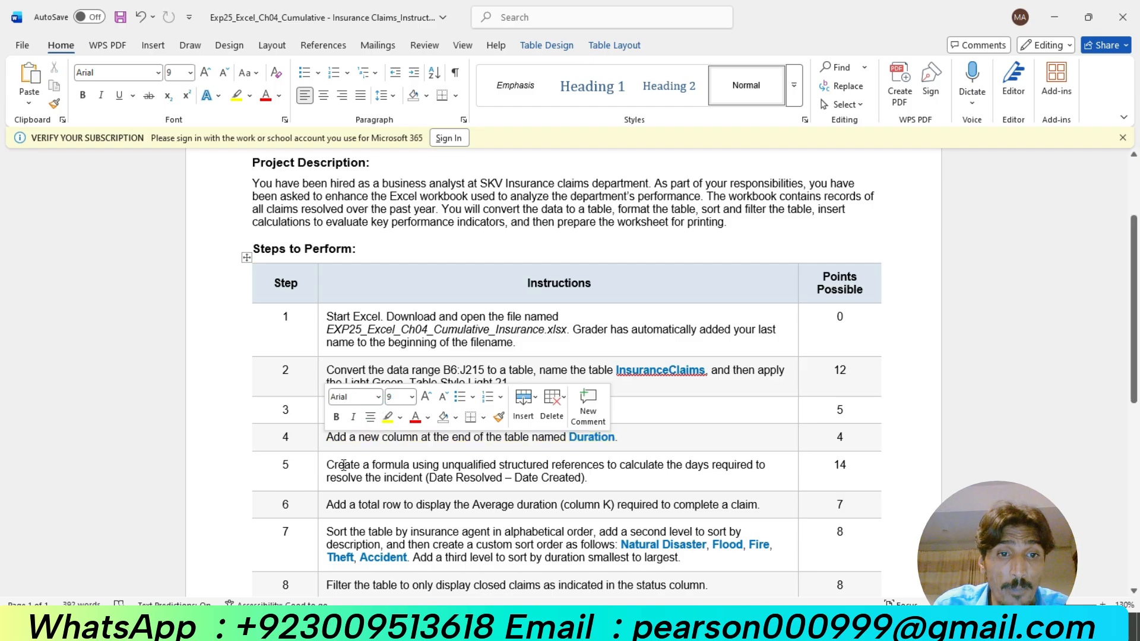
pyautogui.click(321, 477)
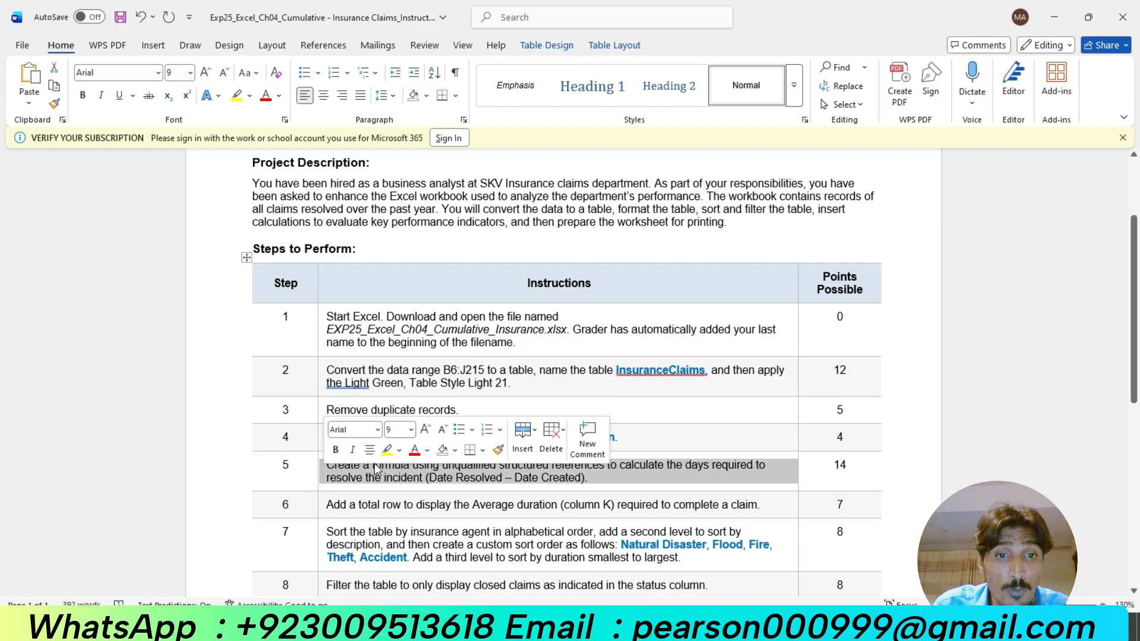
pyautogui.click(387, 450)
pyautogui.click(386, 478)
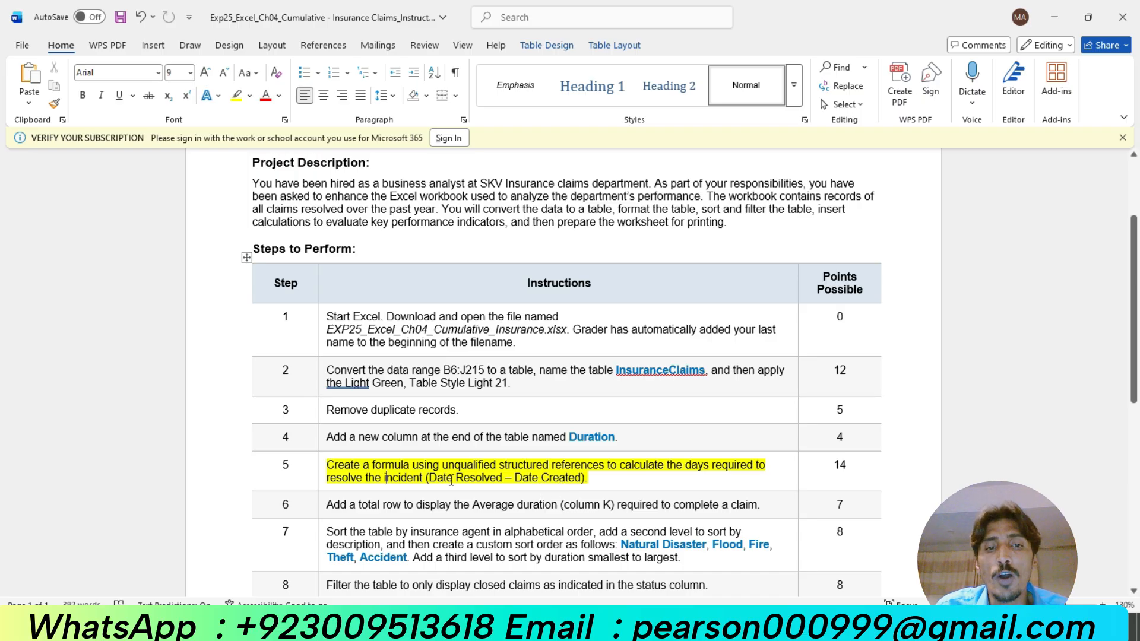
# Switch to the Excel workbook and fill the Duration column from cell K7 with the formula =[@[Date Resolved]]-[@[Date_Created]]
pyautogui.click(17, 18)
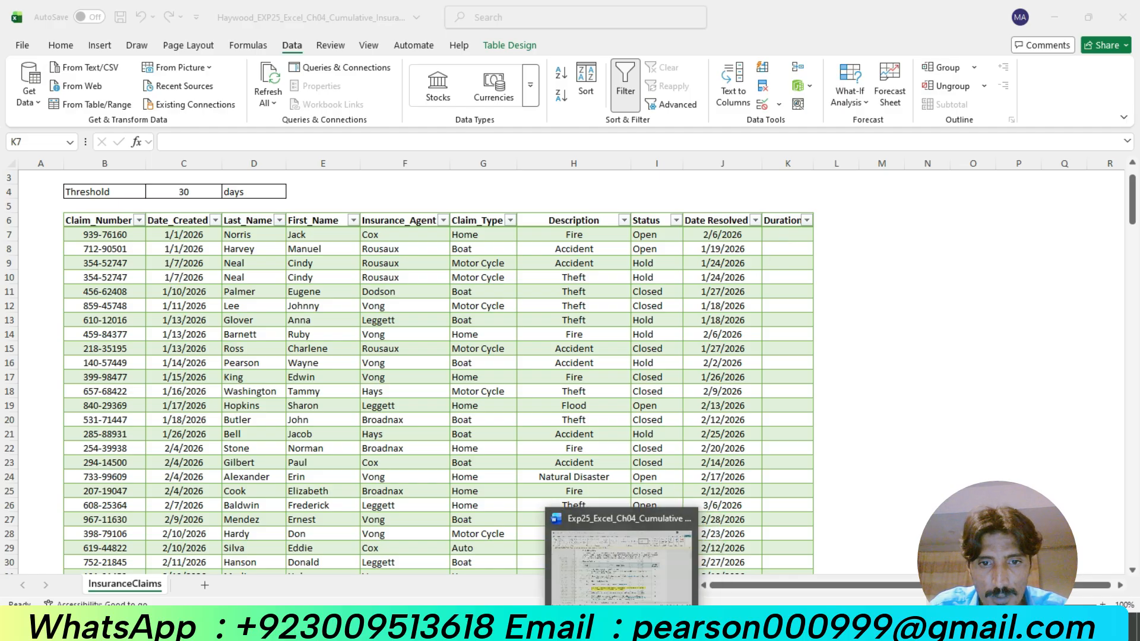
pyautogui.click(639, 625)
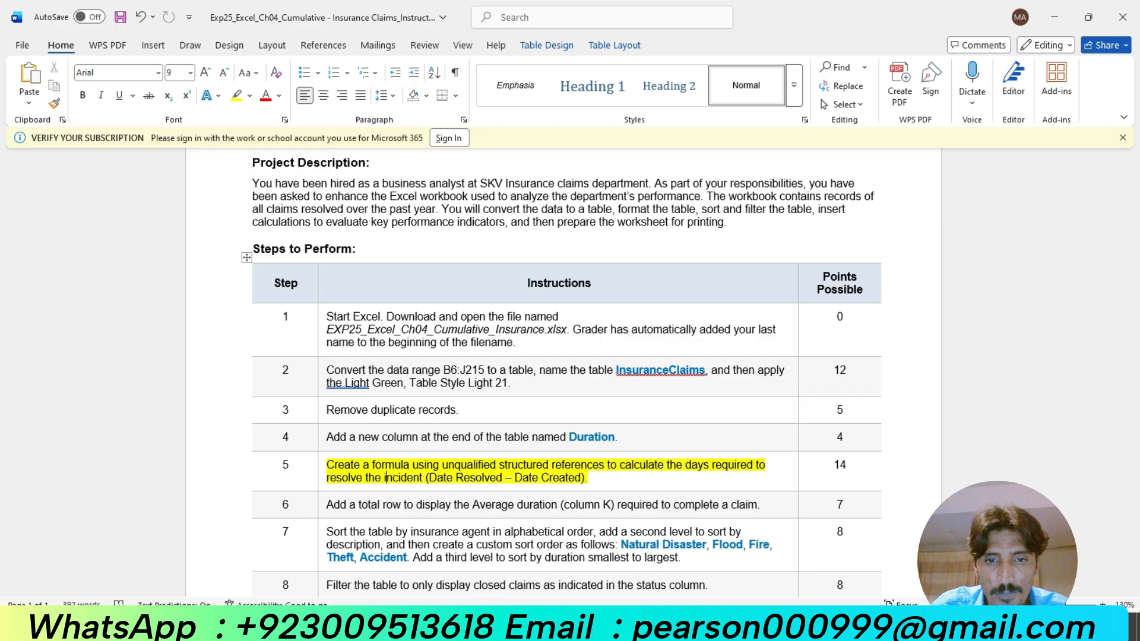
pyautogui.click(660, 624)
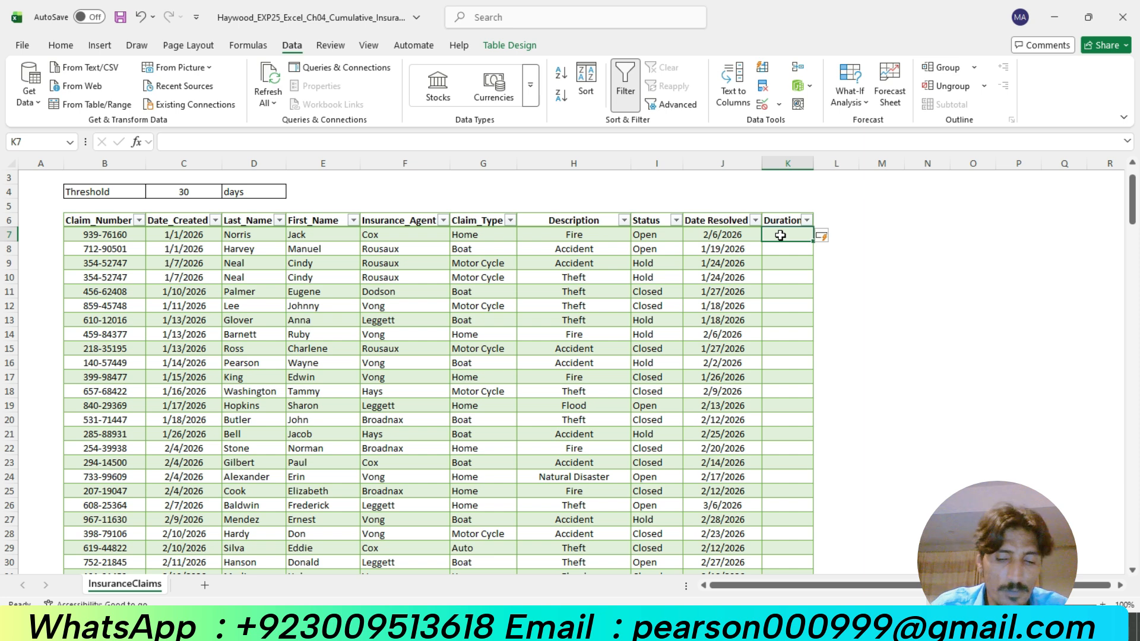
pyautogui.write('+')
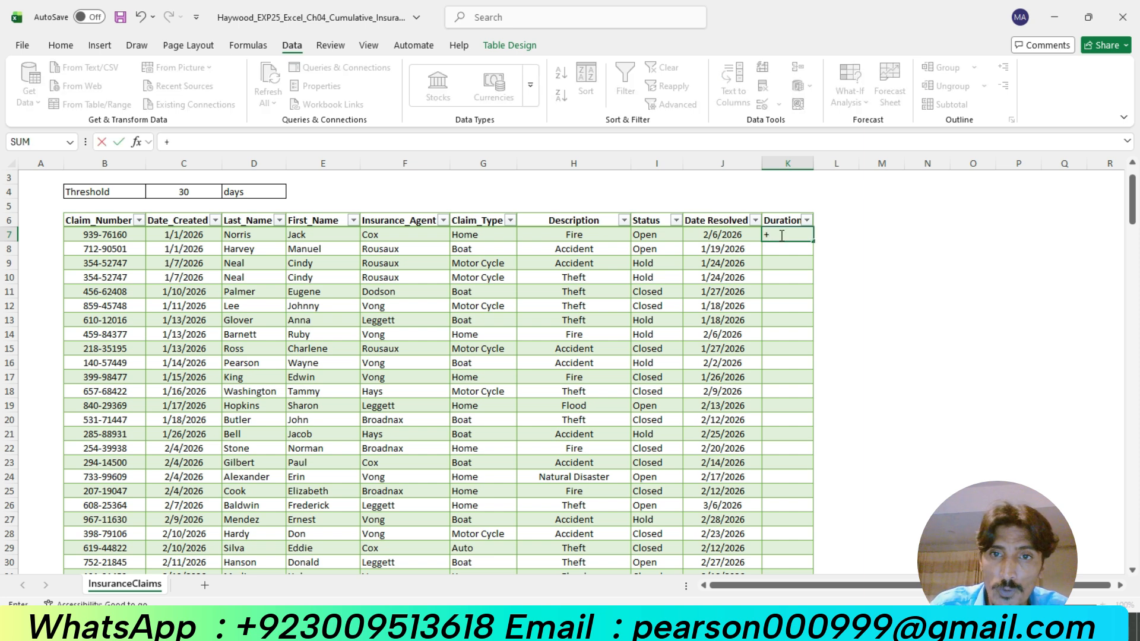
pyautogui.press('BackSpace')
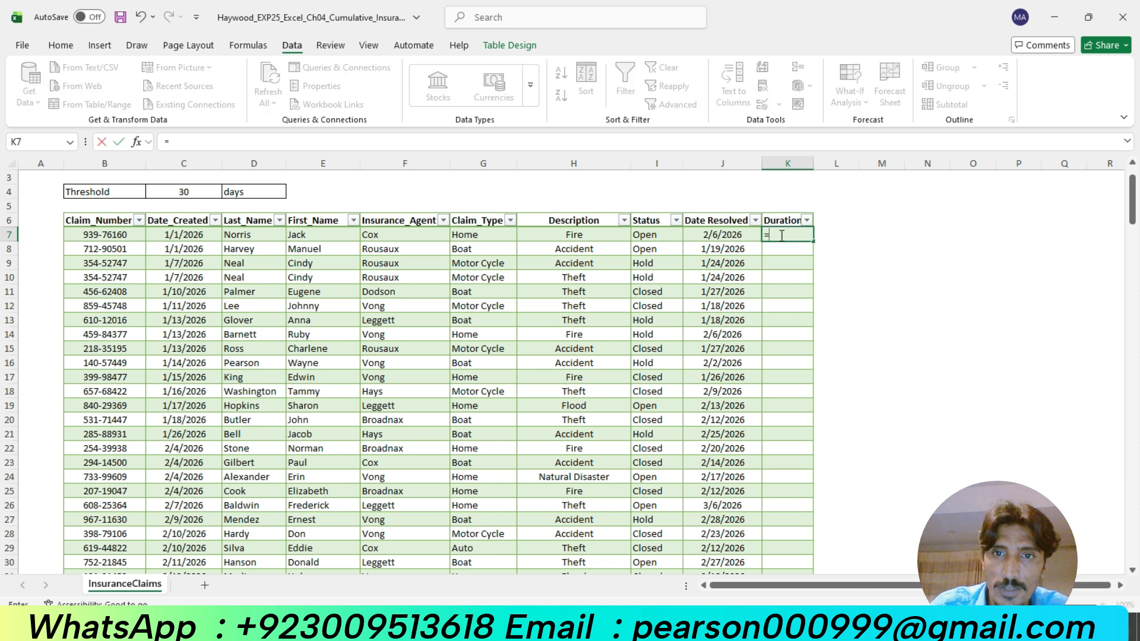
pyautogui.click(630, 627)
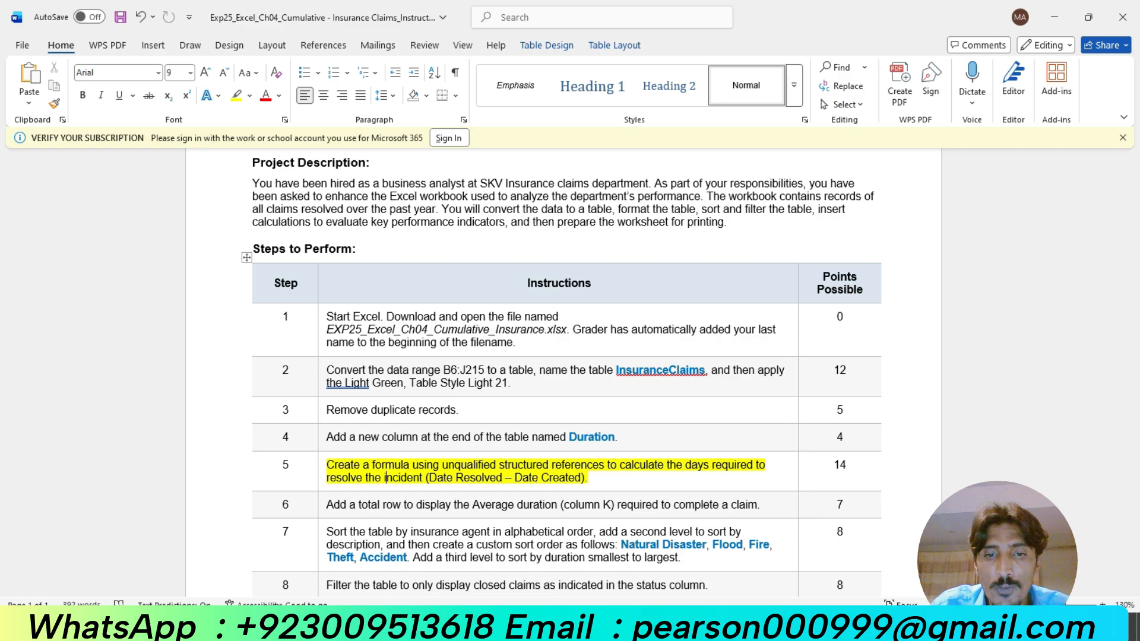
pyautogui.click(628, 626)
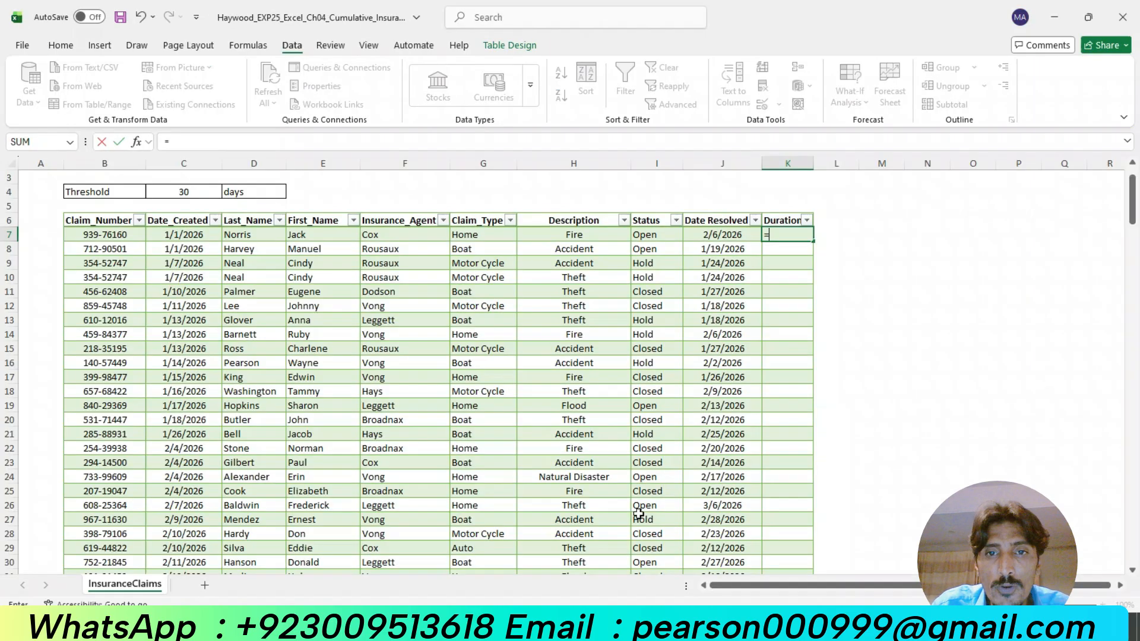
pyautogui.click(715, 235)
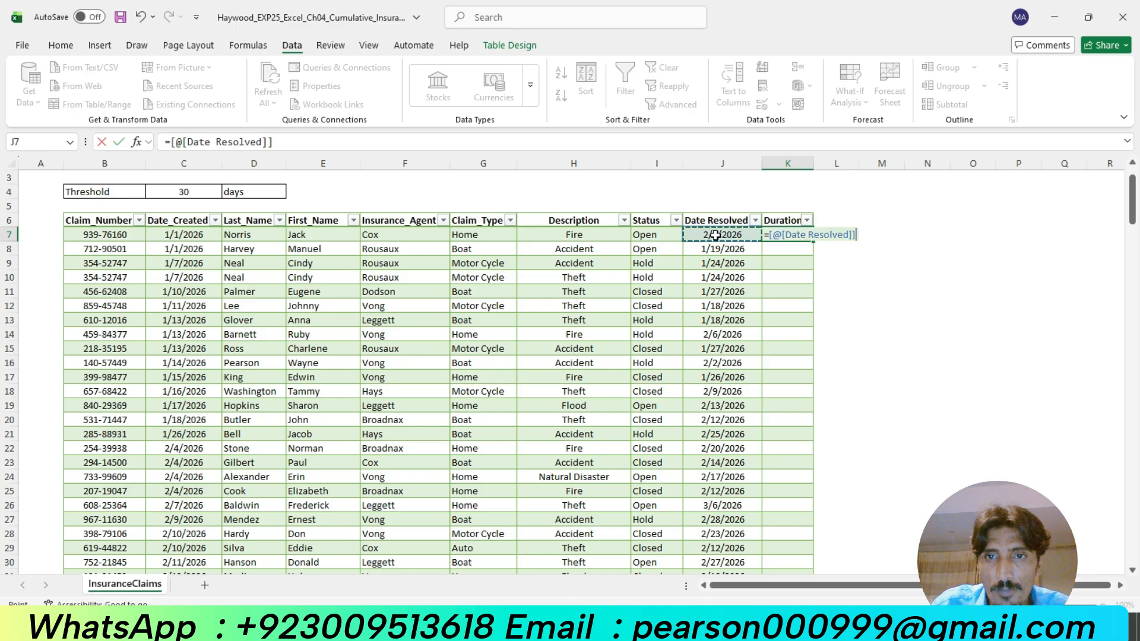
pyautogui.write('-')
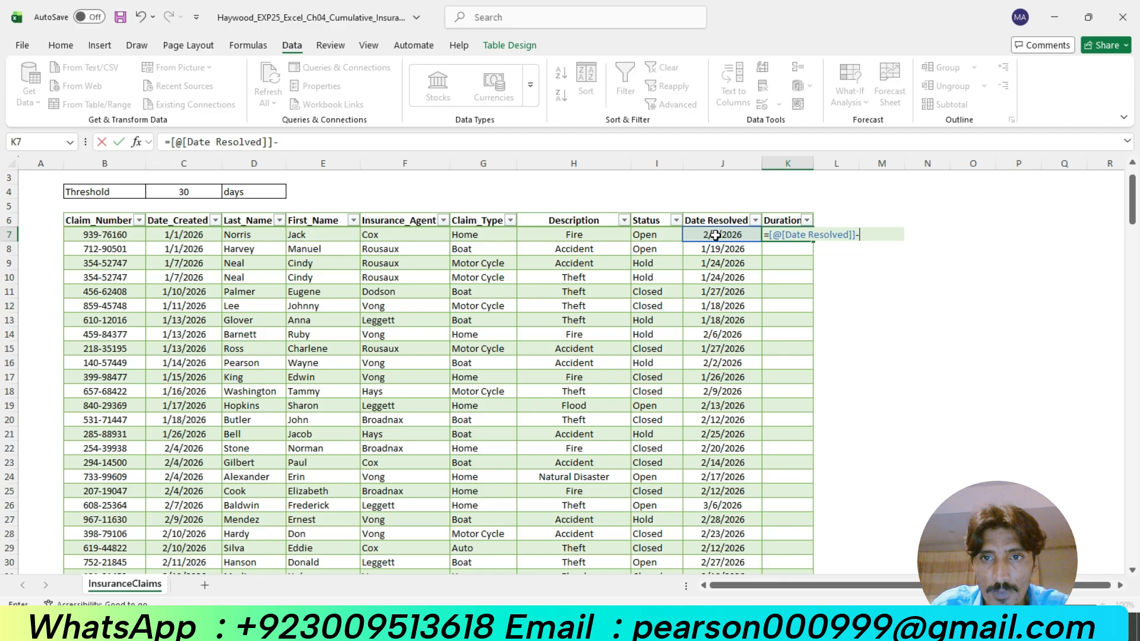
pyautogui.click(186, 235)
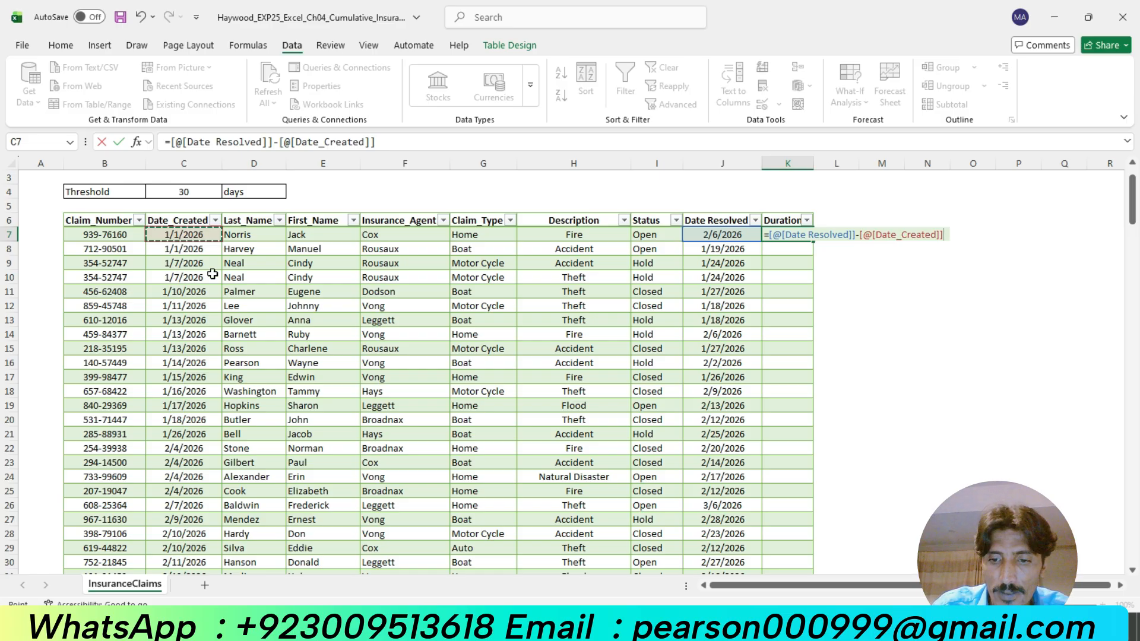
pyautogui.press('Return')
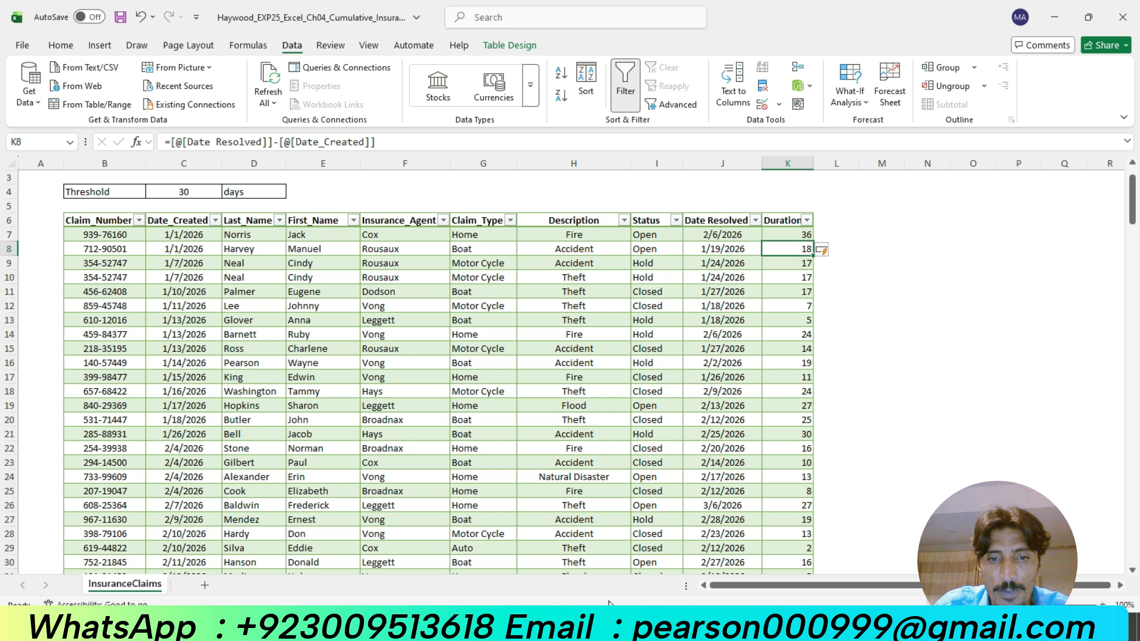
# Go back to the Word instructions, clear the highlight from step 5 and highlight step 6 in yellow
pyautogui.hotkey('alt', 'Tab')
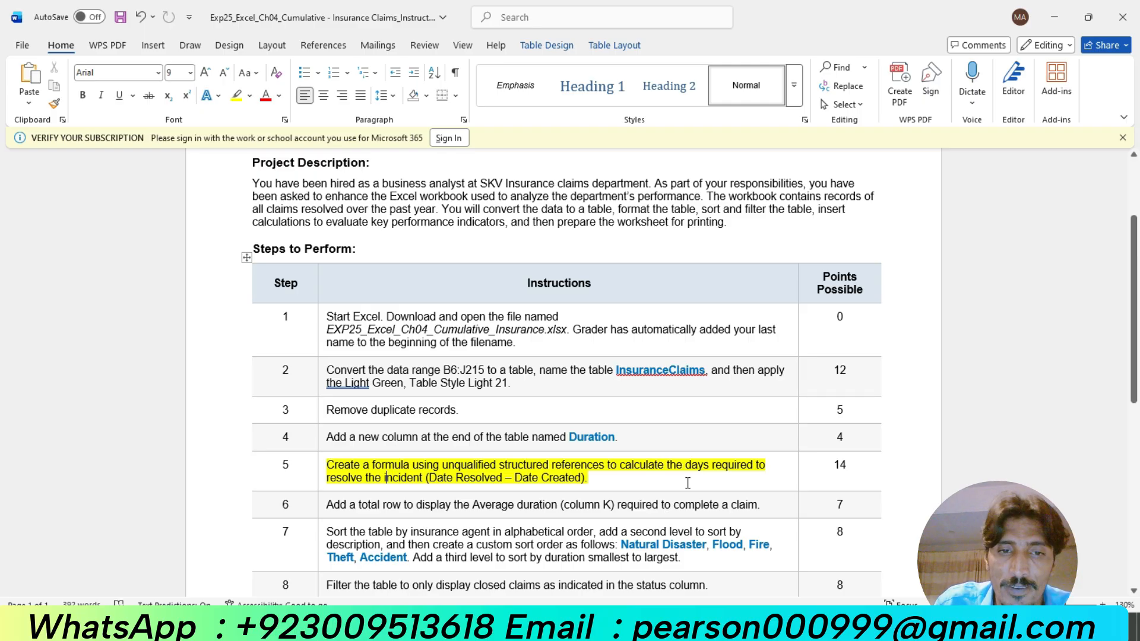
pyautogui.click(662, 483)
pyautogui.tripleClick(662, 483)
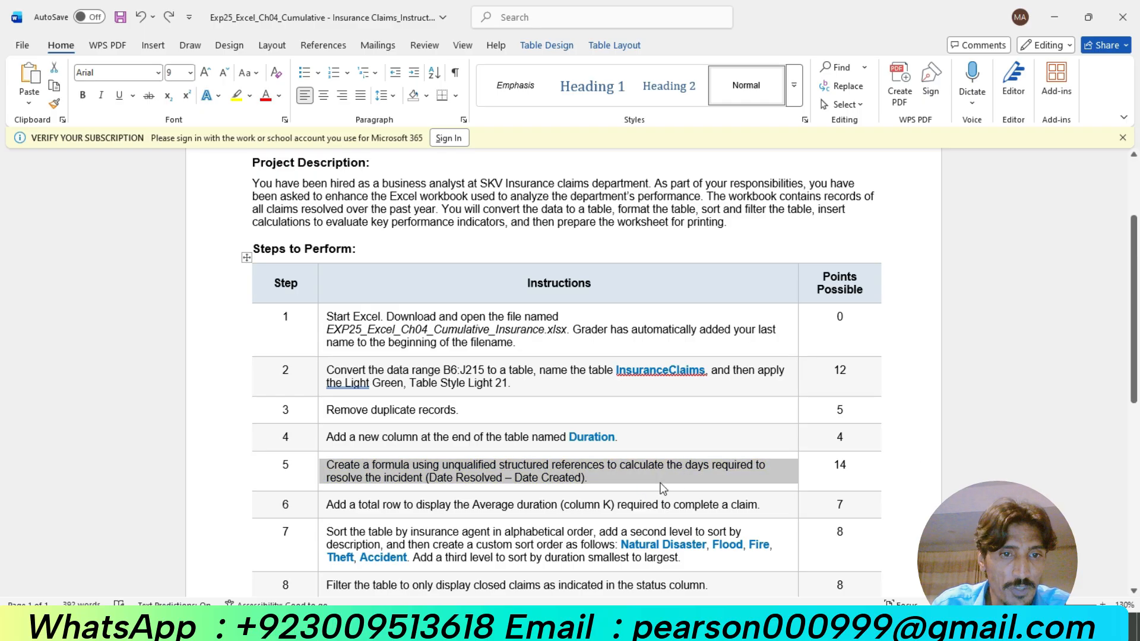
pyautogui.click(326, 510)
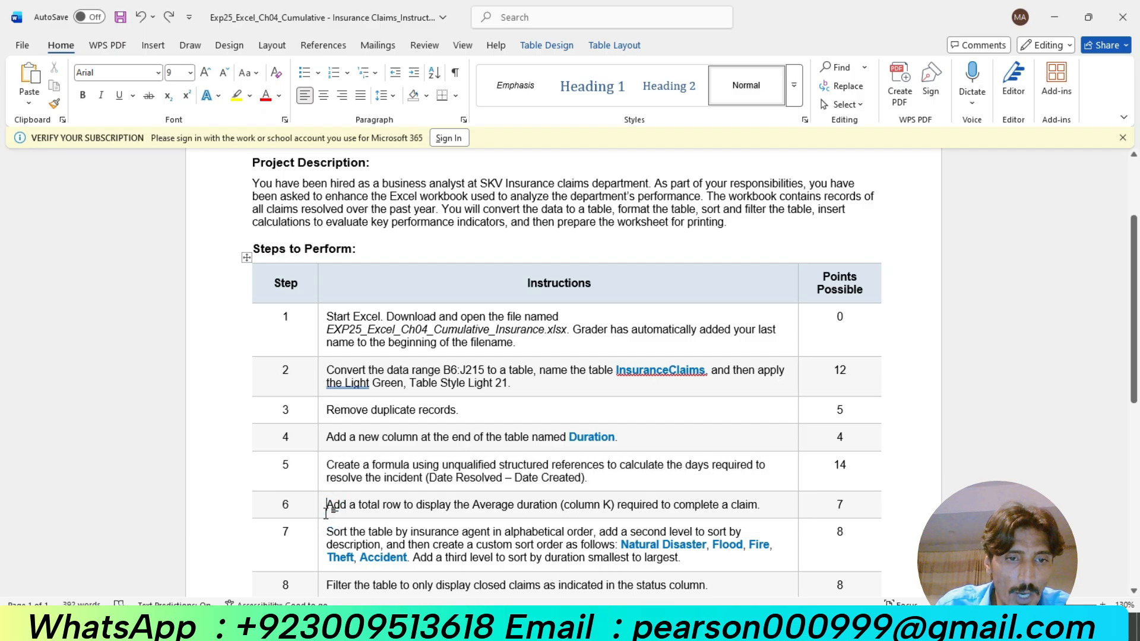
pyautogui.click(317, 514)
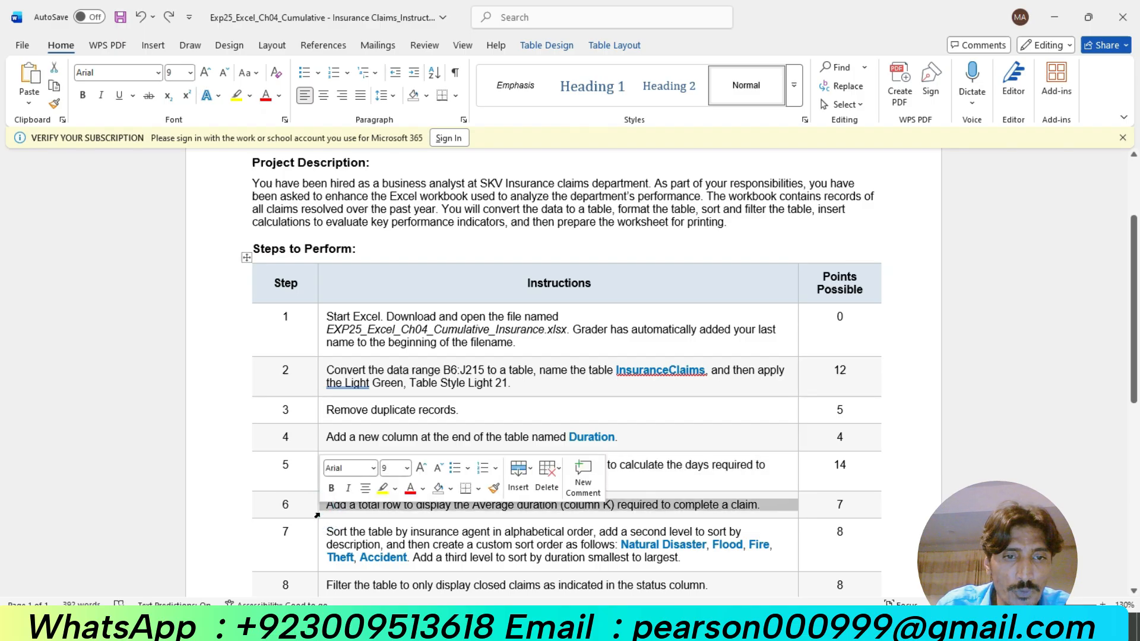
pyautogui.click(381, 489)
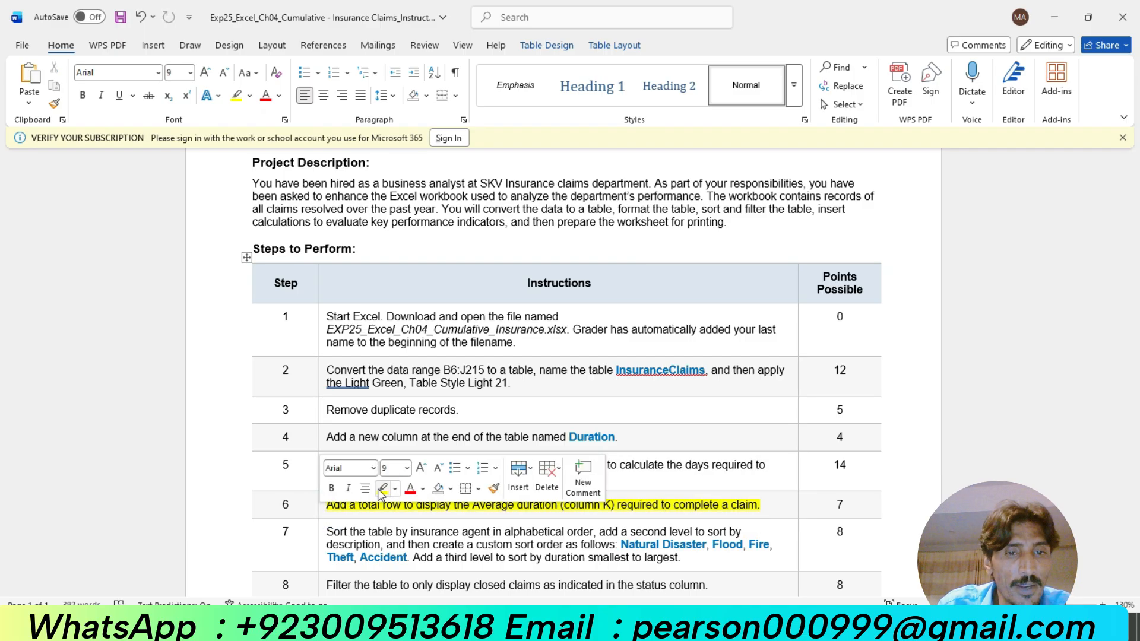
pyautogui.click(350, 514)
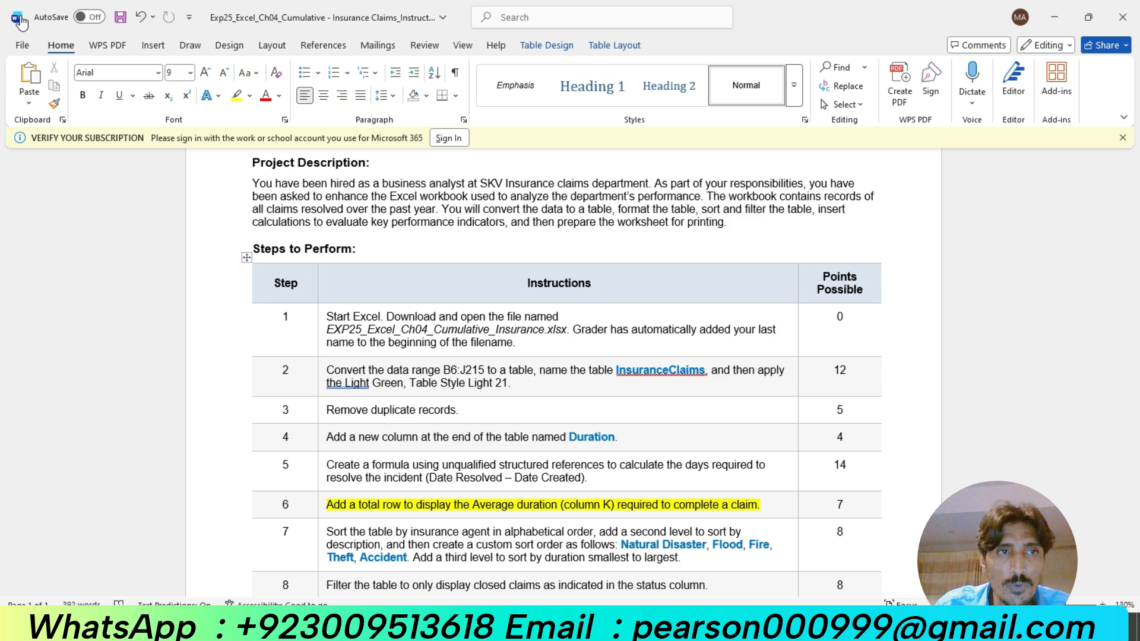
# Switch to the Excel workbook, add a total row to the InsuranceClaims table and set the Duration column's total to Average
pyautogui.hotkey('alt', 'Tab')
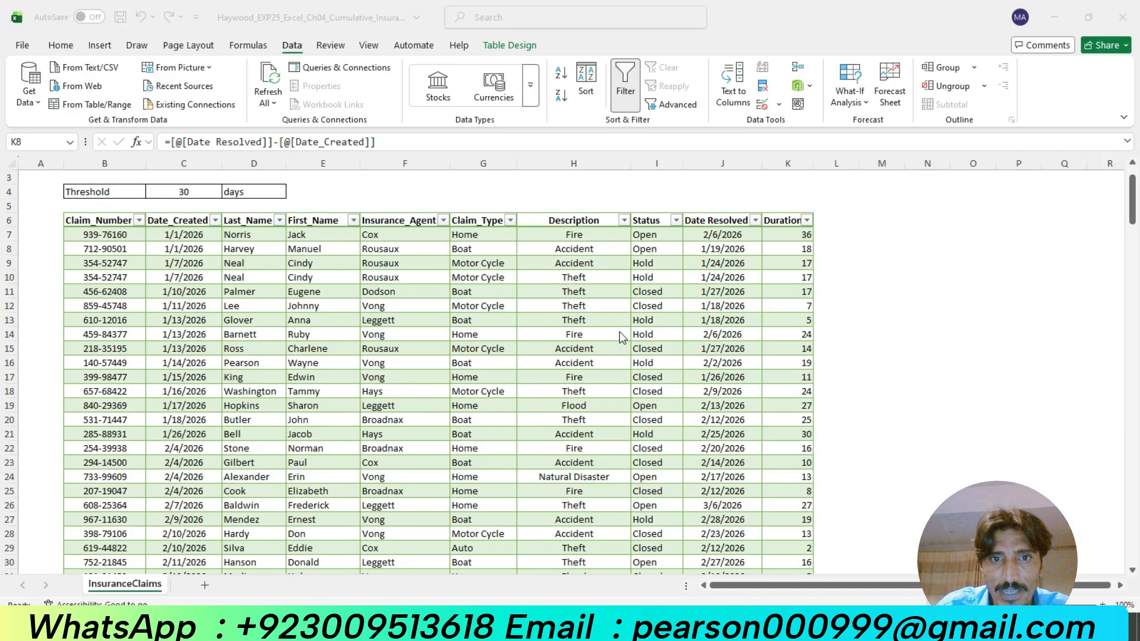
pyautogui.click(589, 350)
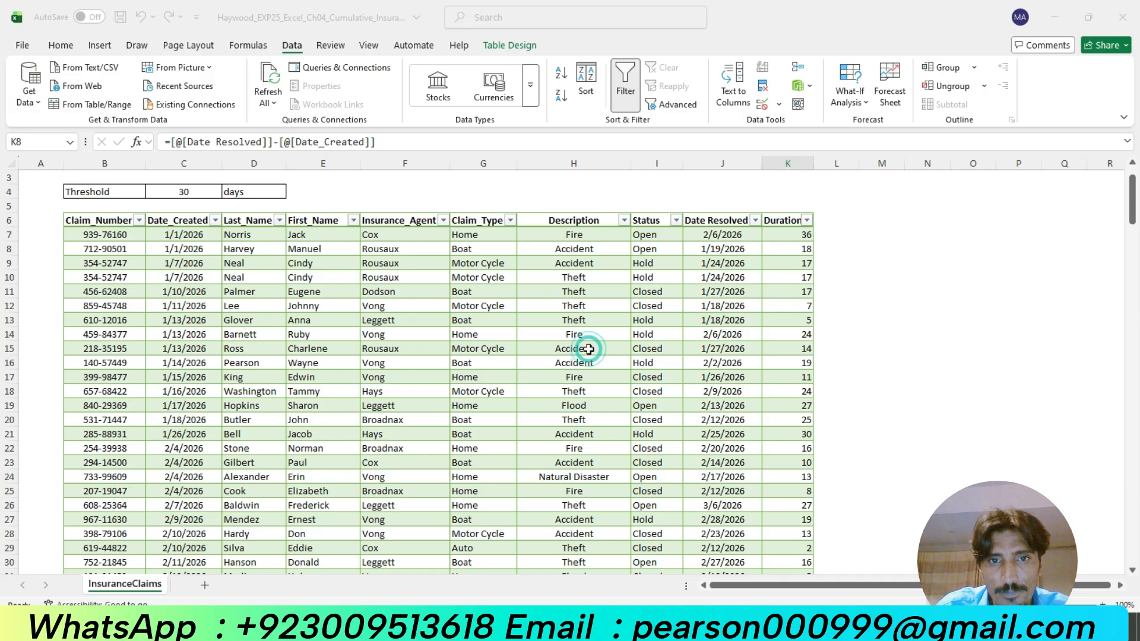
pyautogui.click(540, 334)
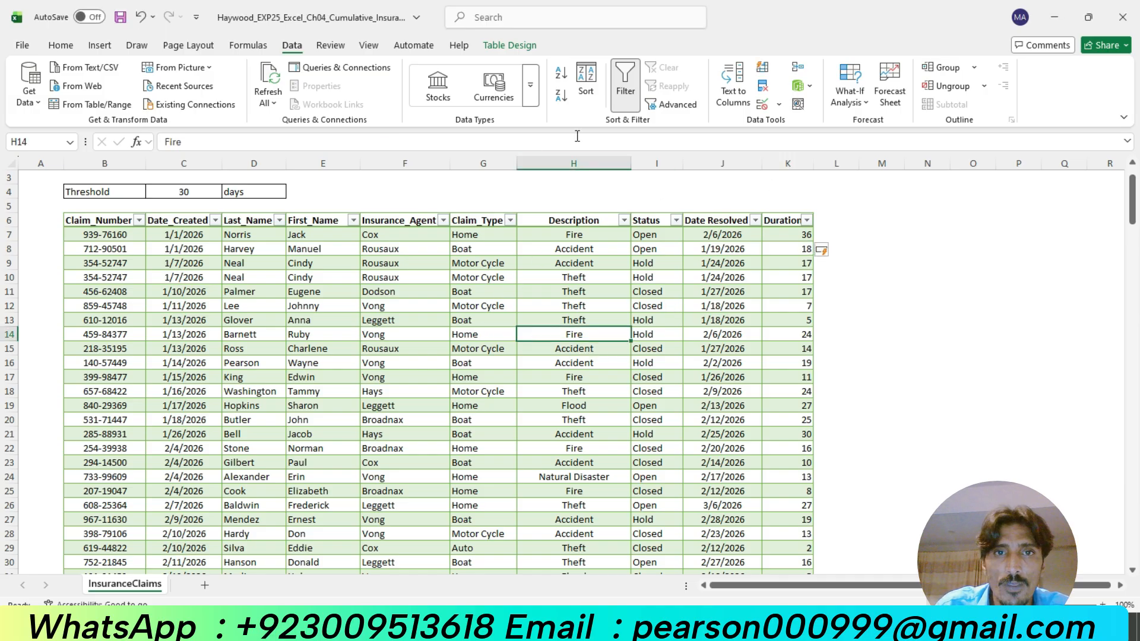
pyautogui.click(503, 44)
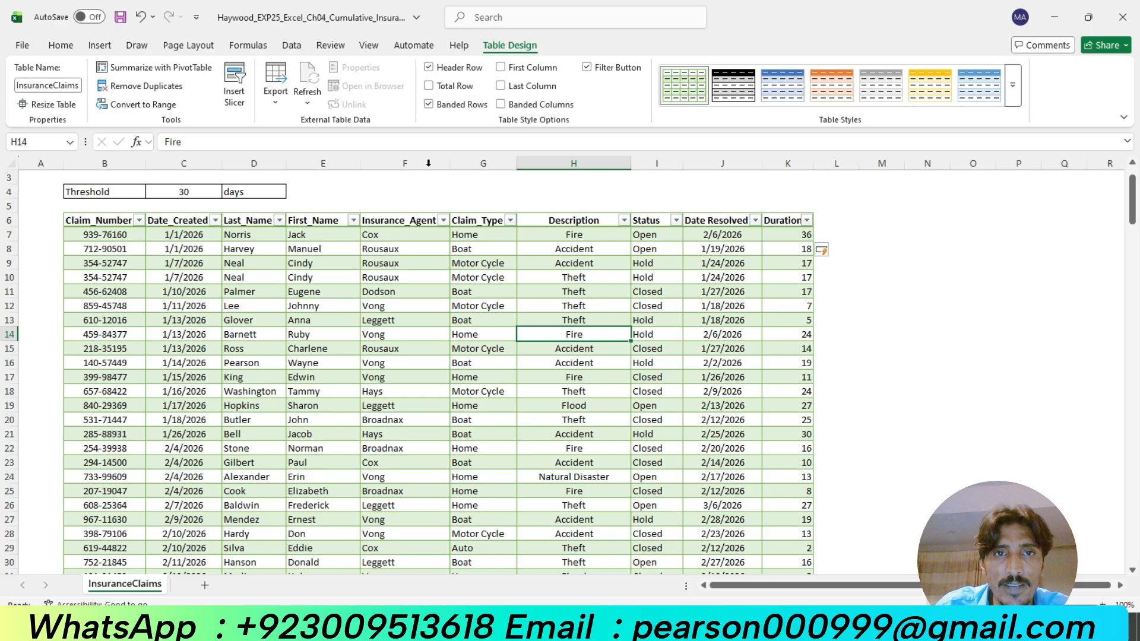
pyautogui.click(428, 86)
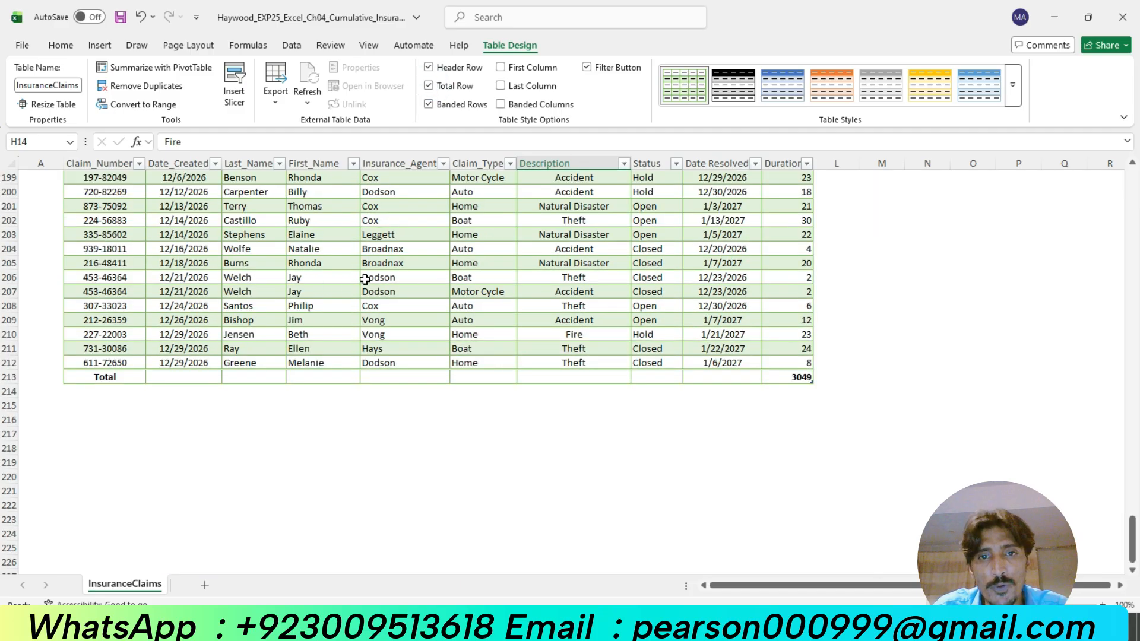
pyautogui.click(802, 378)
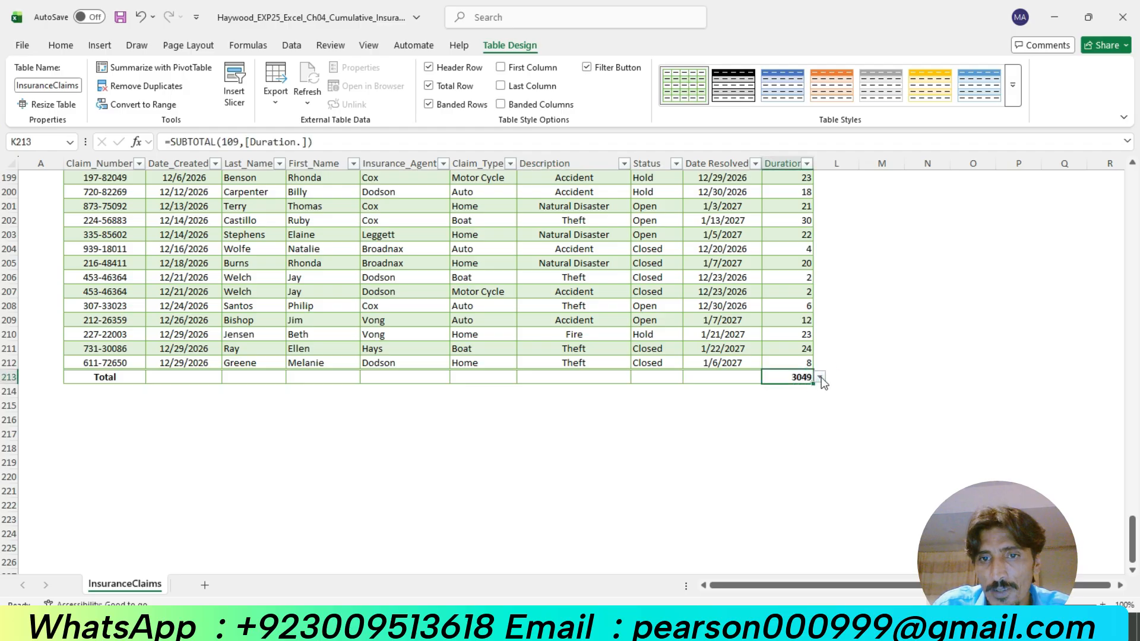
pyautogui.click(820, 379)
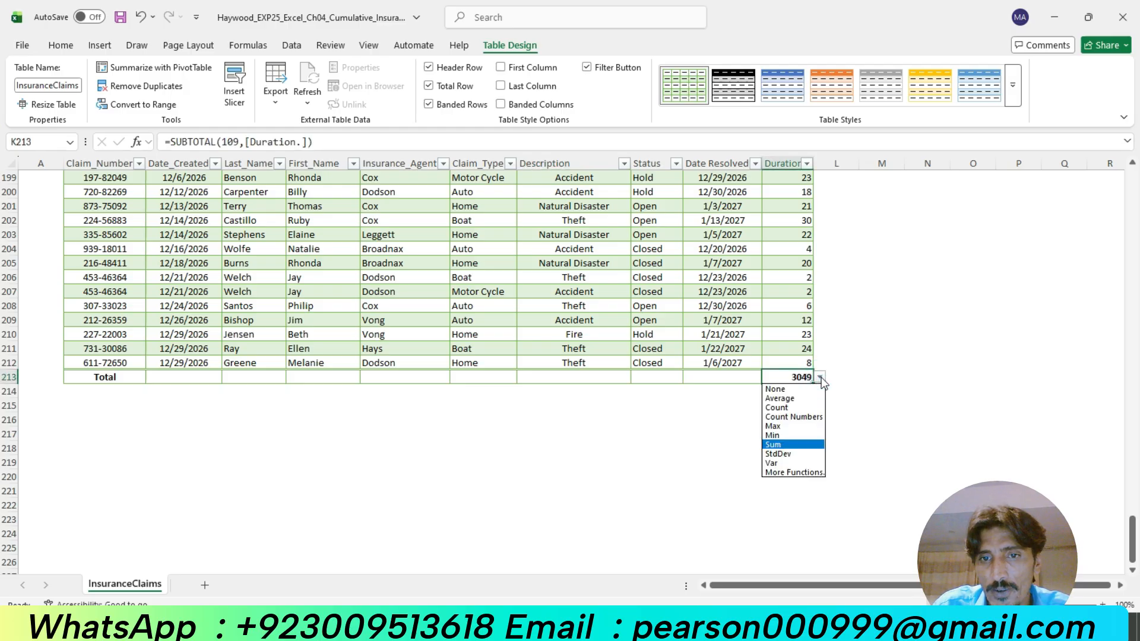
pyautogui.click(793, 398)
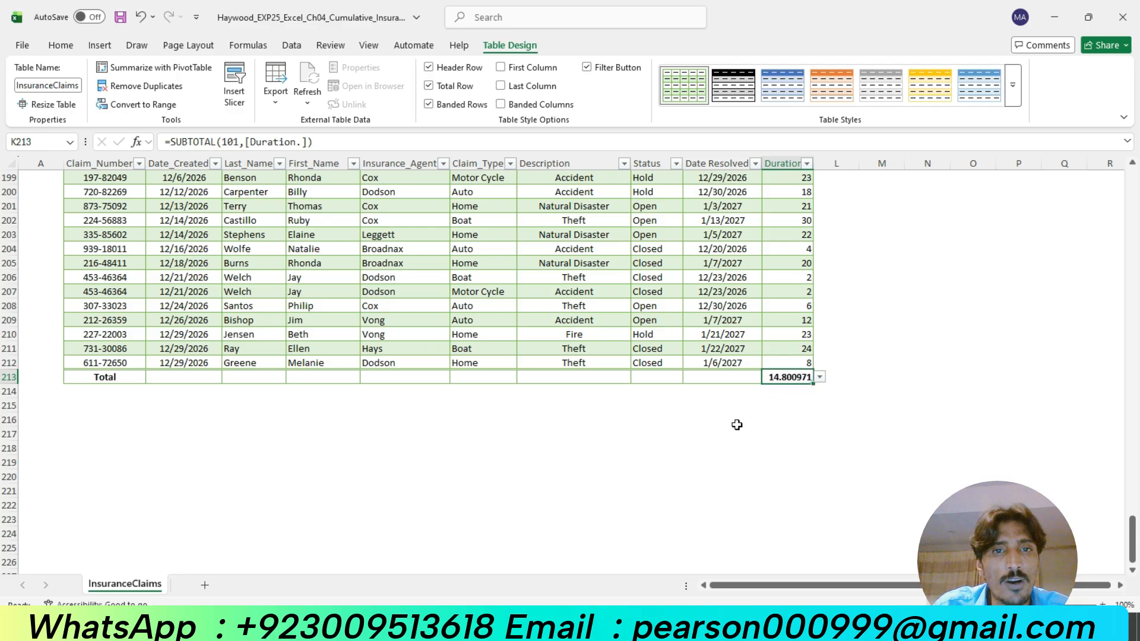
# Return to the Word instructions and remove the yellow highlight from step 6
pyautogui.click(606, 627)
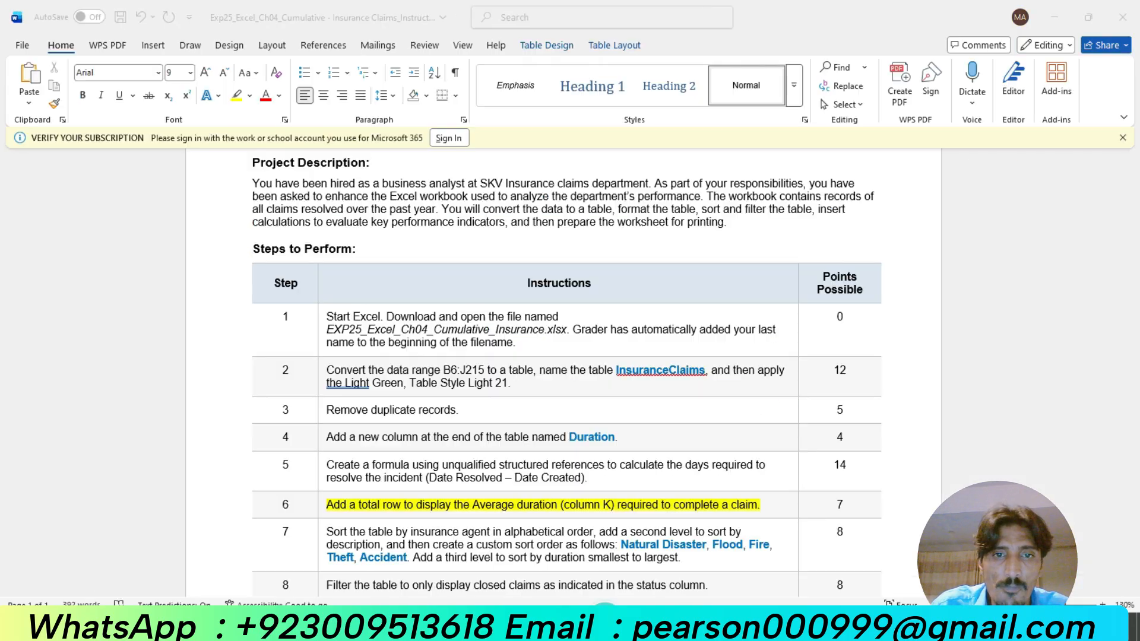
pyautogui.click(317, 515)
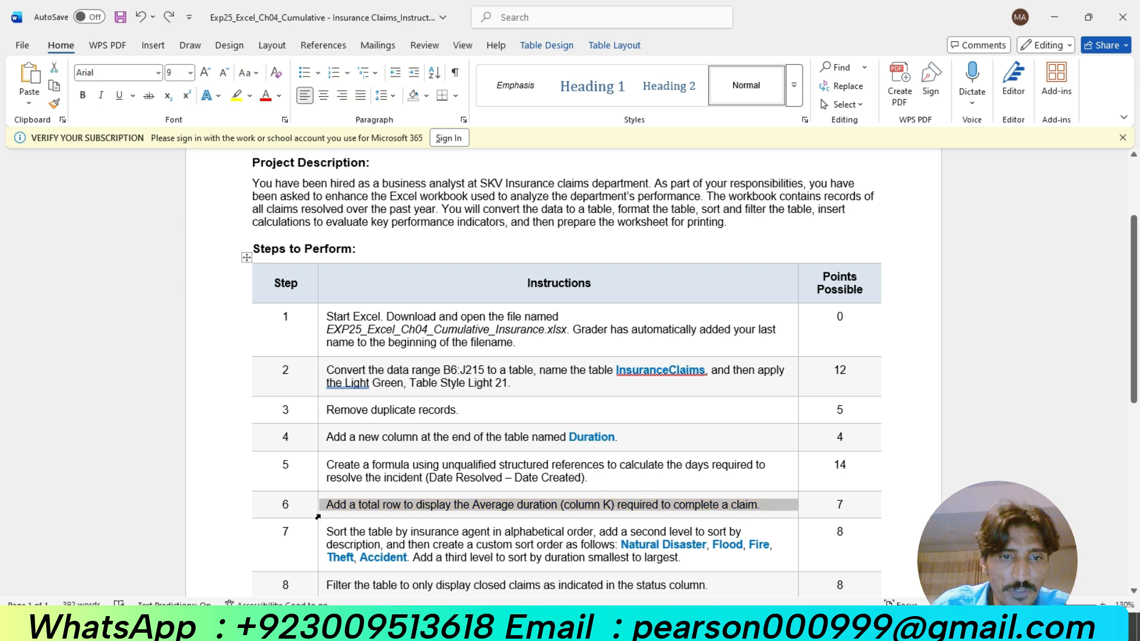
pyautogui.scroll(-1, 318, 516)
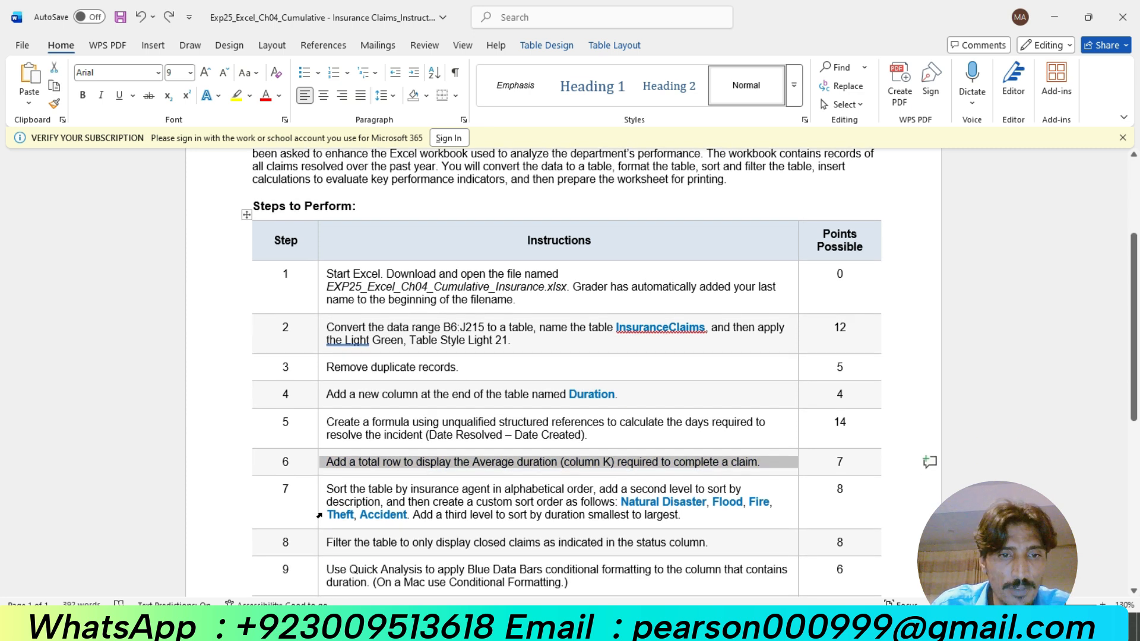
pyautogui.click(319, 516)
pyautogui.rightClick(321, 516)
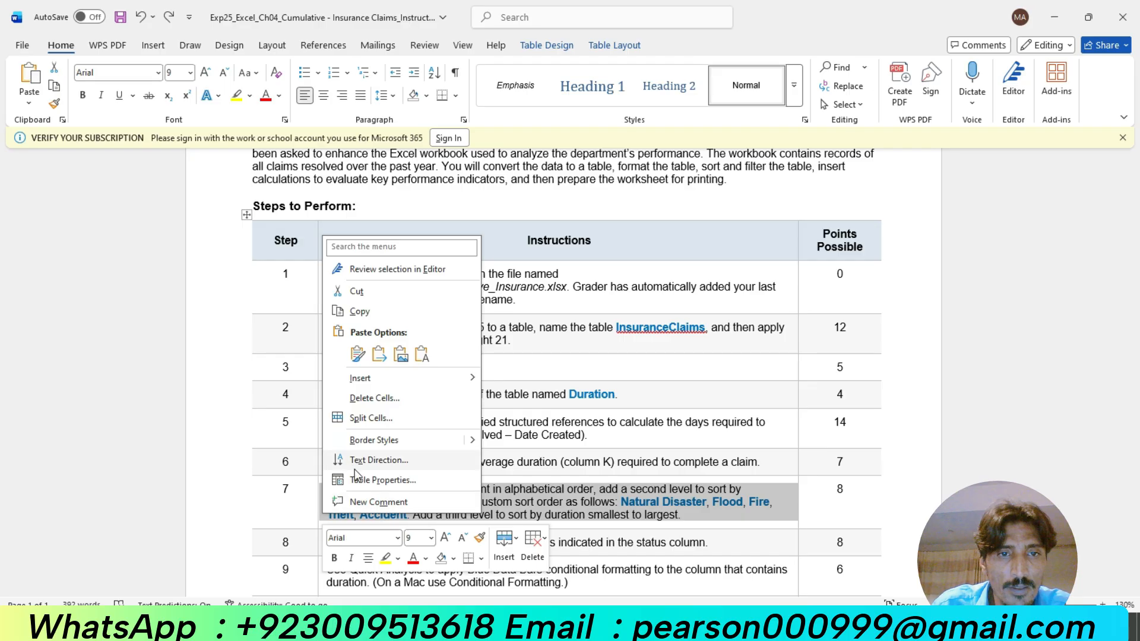
pyautogui.click(507, 511)
pyautogui.click(323, 505)
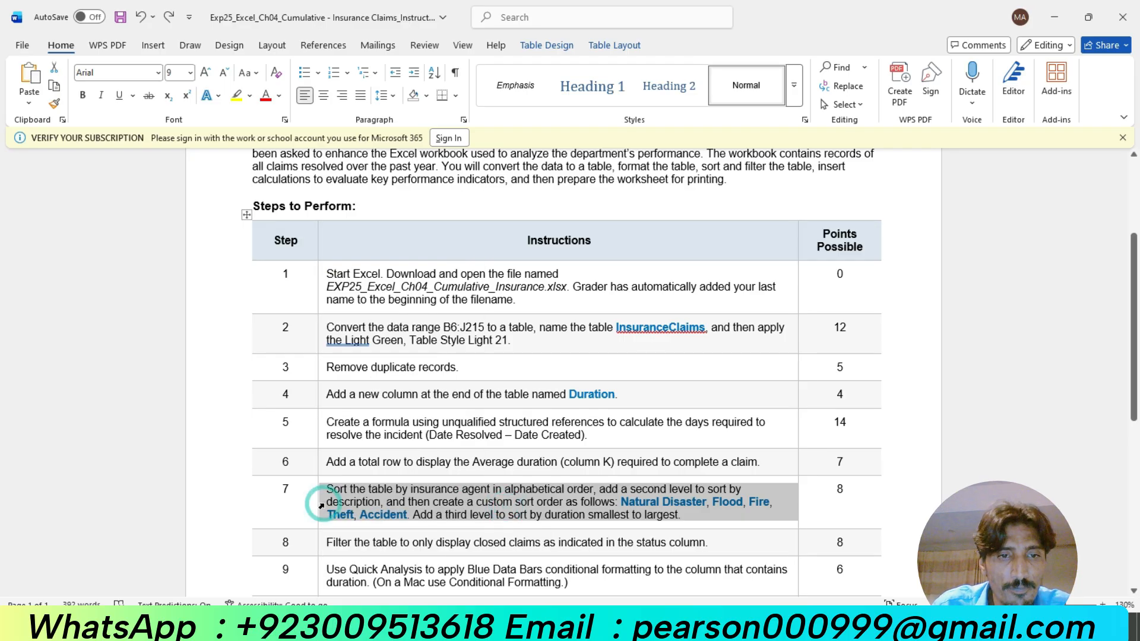
pyautogui.click(319, 504)
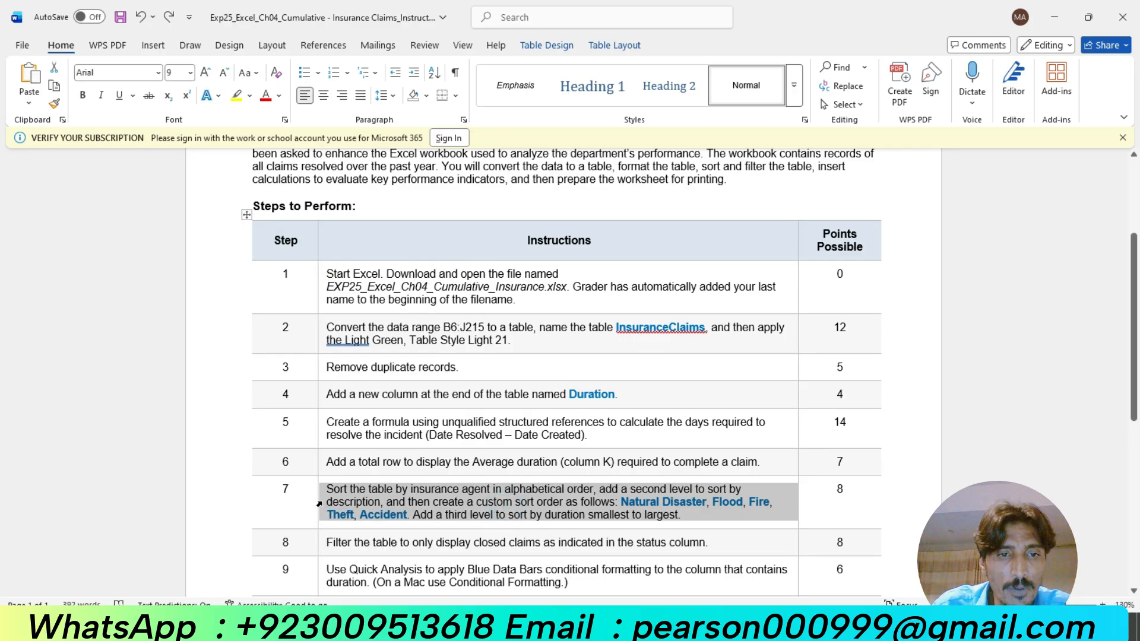
pyautogui.click(319, 502)
pyautogui.doubleClick(328, 505)
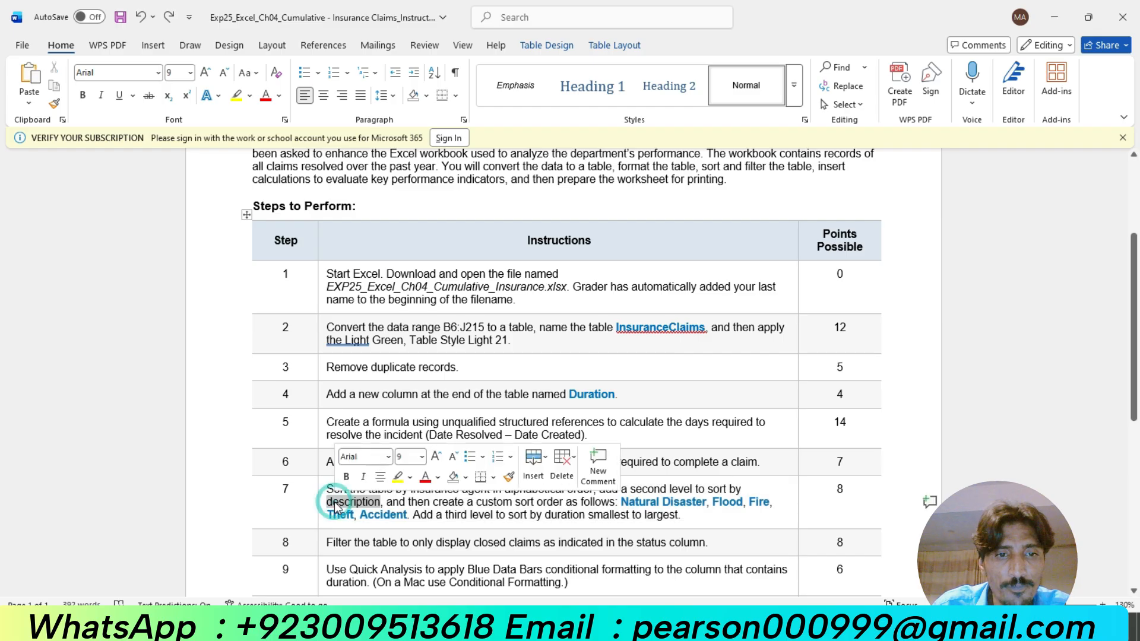
pyautogui.click(398, 477)
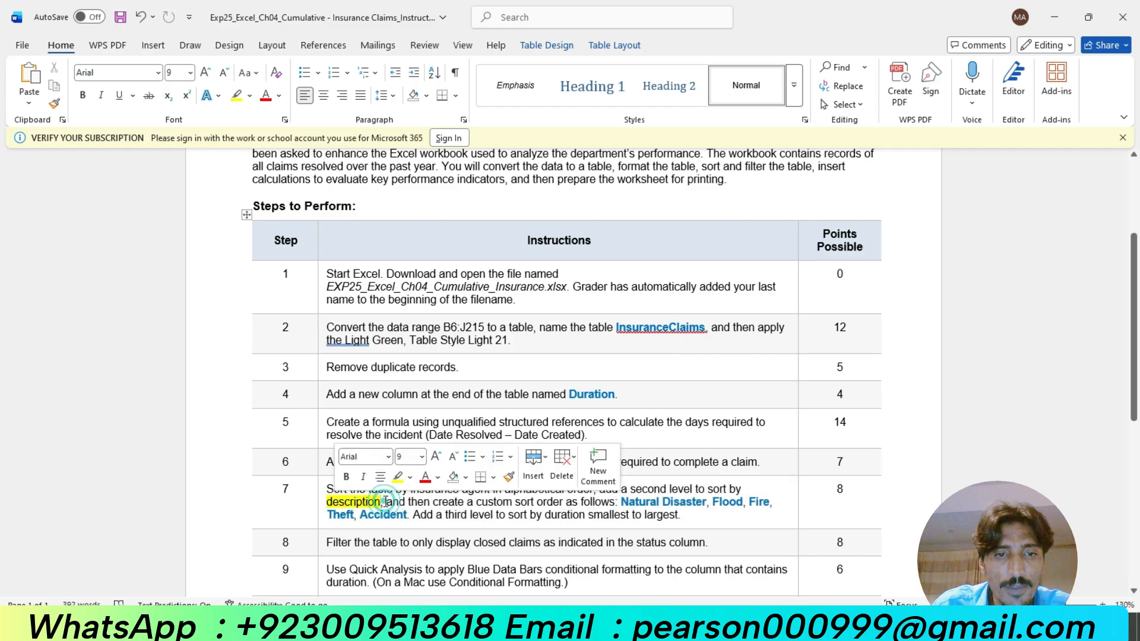
pyautogui.click(384, 502)
pyautogui.moveTo(384, 502); pyautogui.dragTo(381, 503)
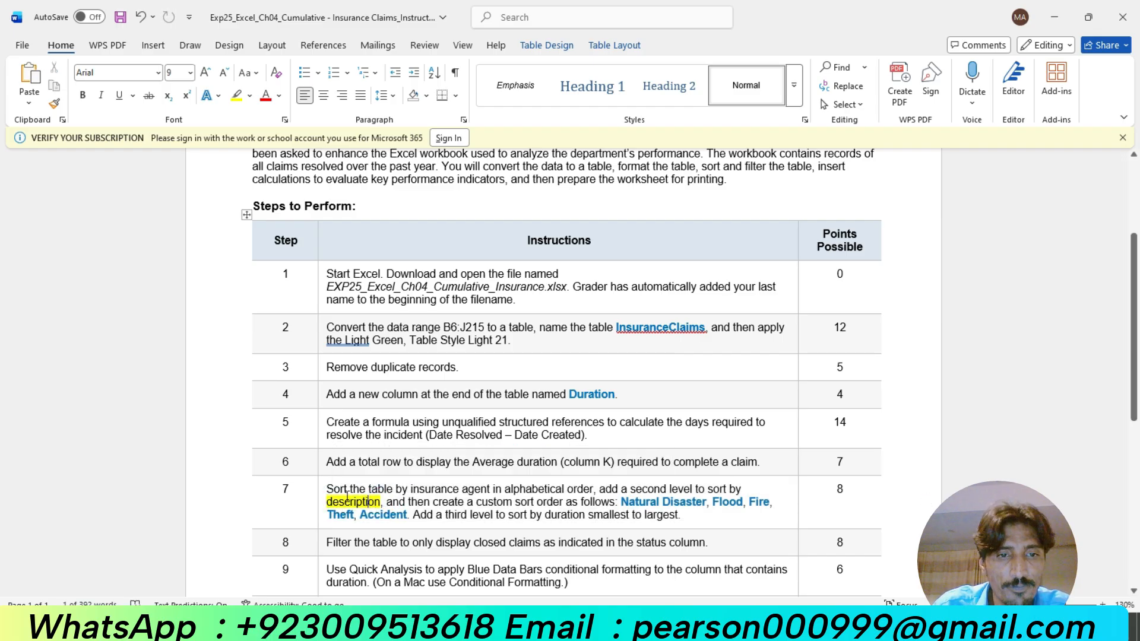
# Highlight the whole instruction text of step 7 in yellow
pyautogui.moveTo(326, 489); pyautogui.dragTo(676, 515)
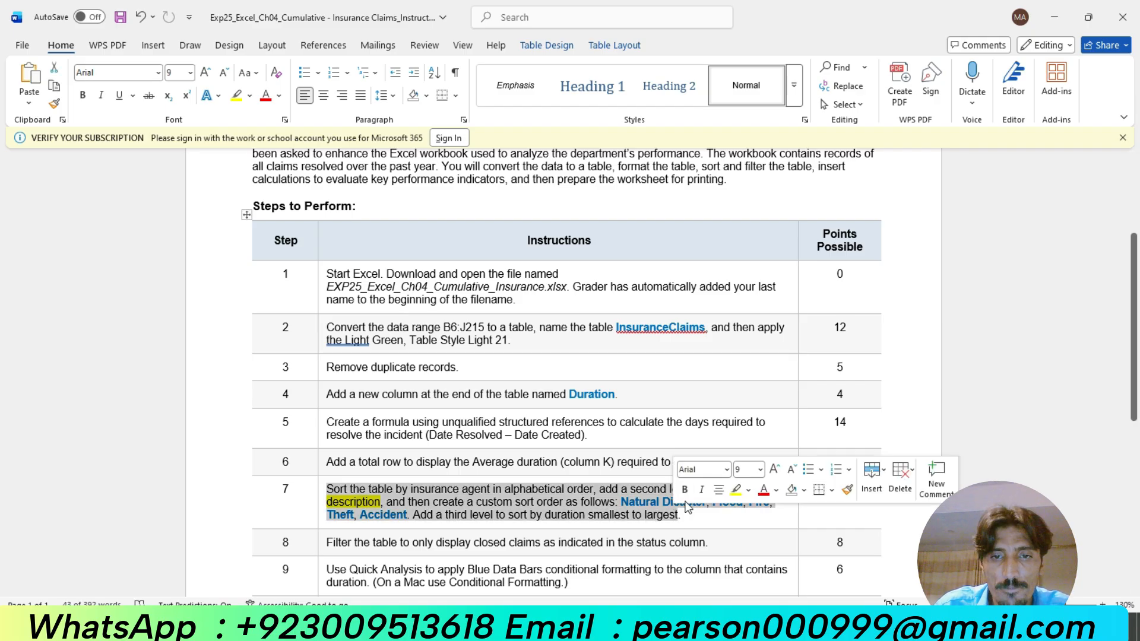
pyautogui.click(741, 494)
pyautogui.scroll(-2, 412, 492)
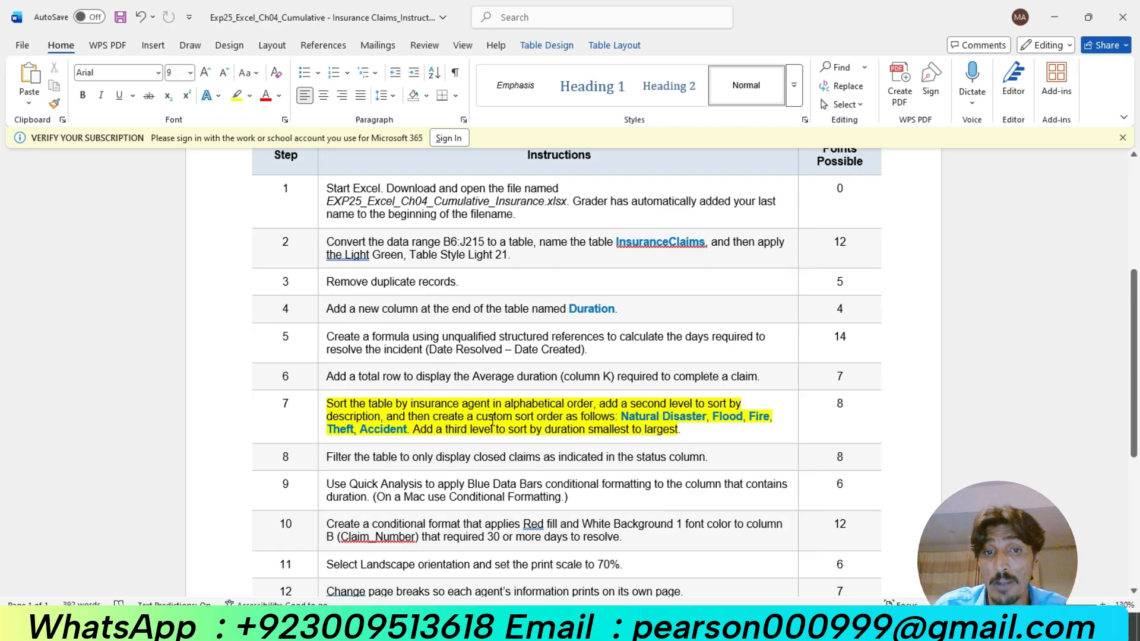
# Switch to the Excel workbook, select Description cell H203 in the InsuranceClaims table and open the Custom Sort dialog
pyautogui.click(19, 21)
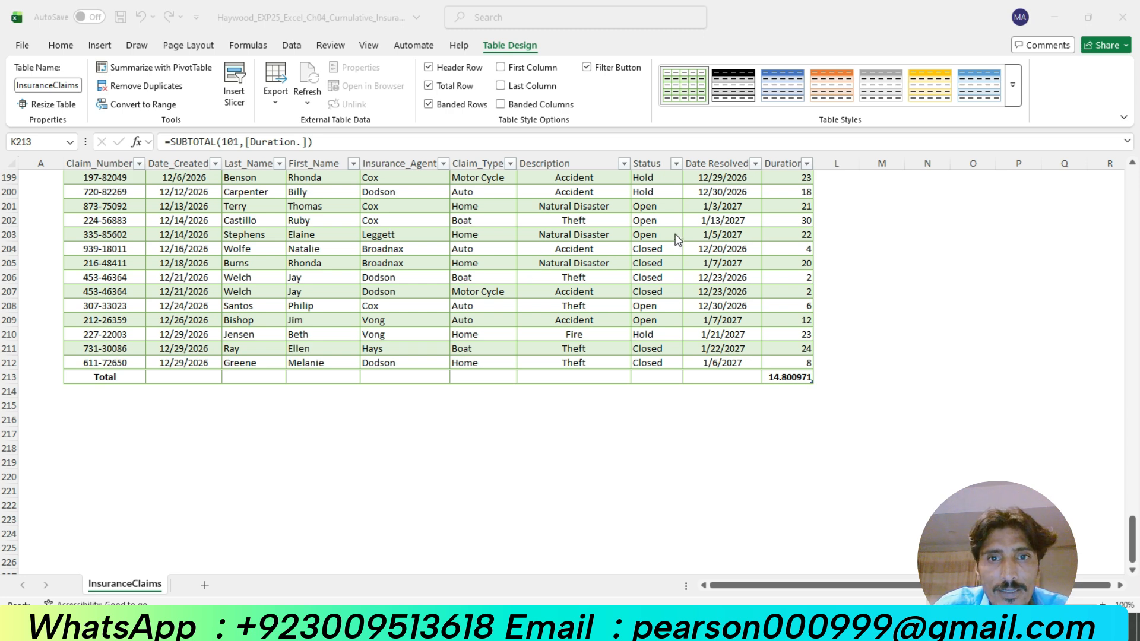
pyautogui.click(528, 236)
pyautogui.click(527, 235)
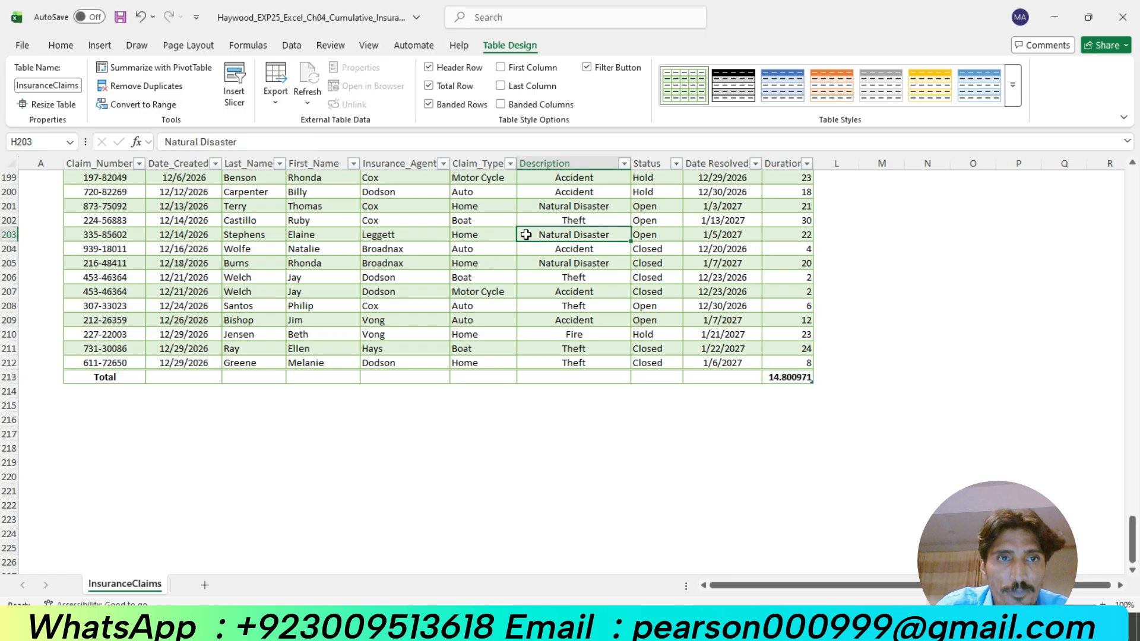
pyautogui.click(61, 46)
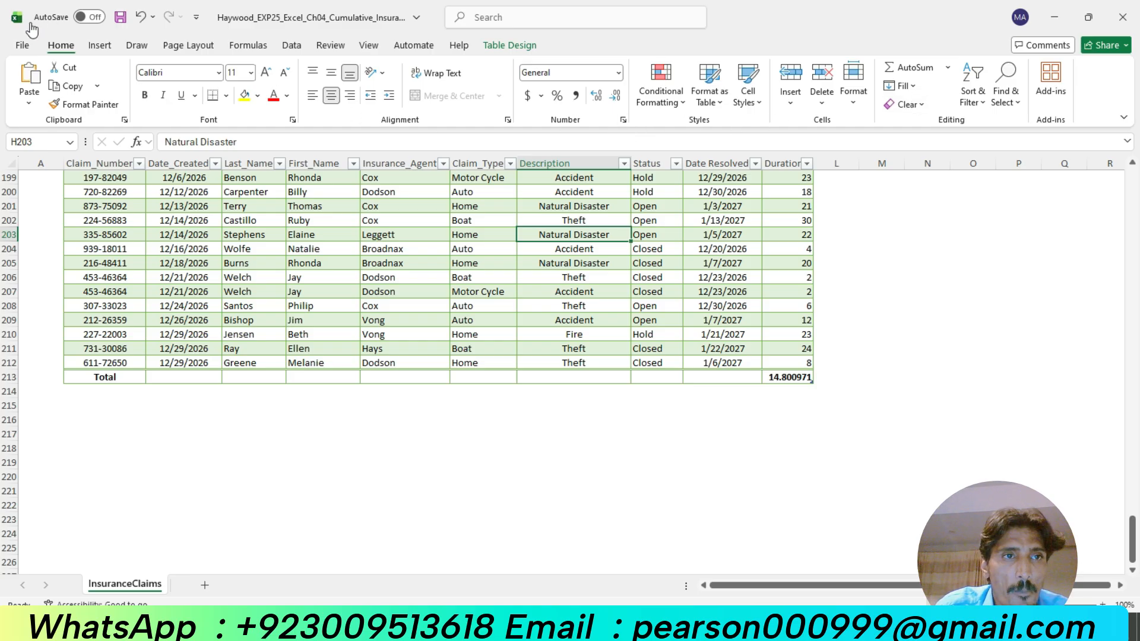
pyautogui.click(13, 20)
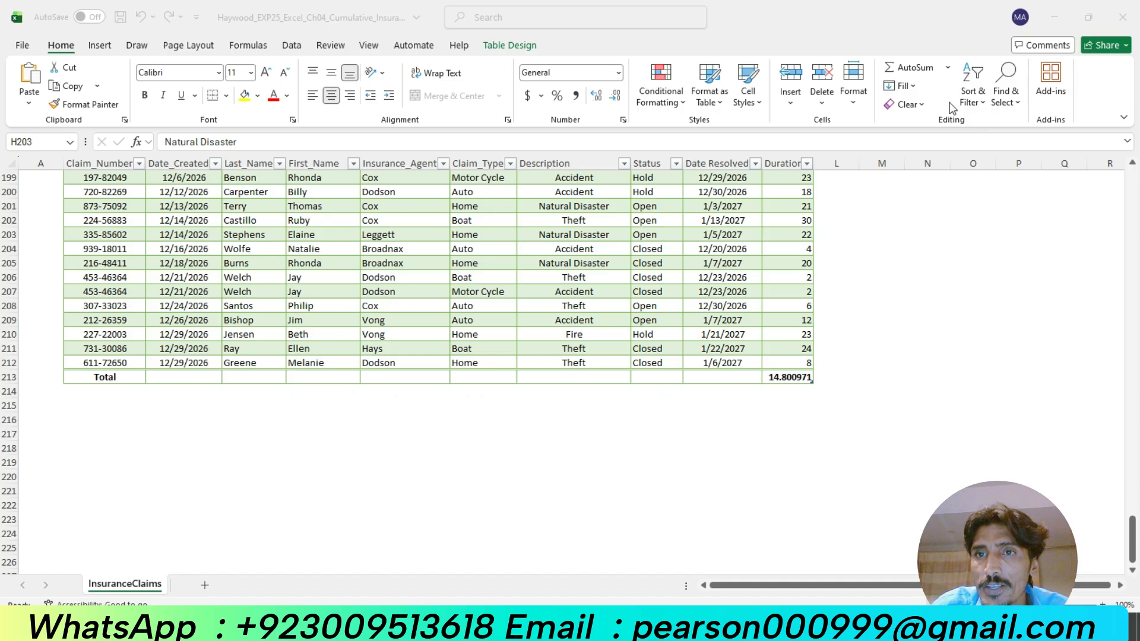
pyautogui.click(971, 72)
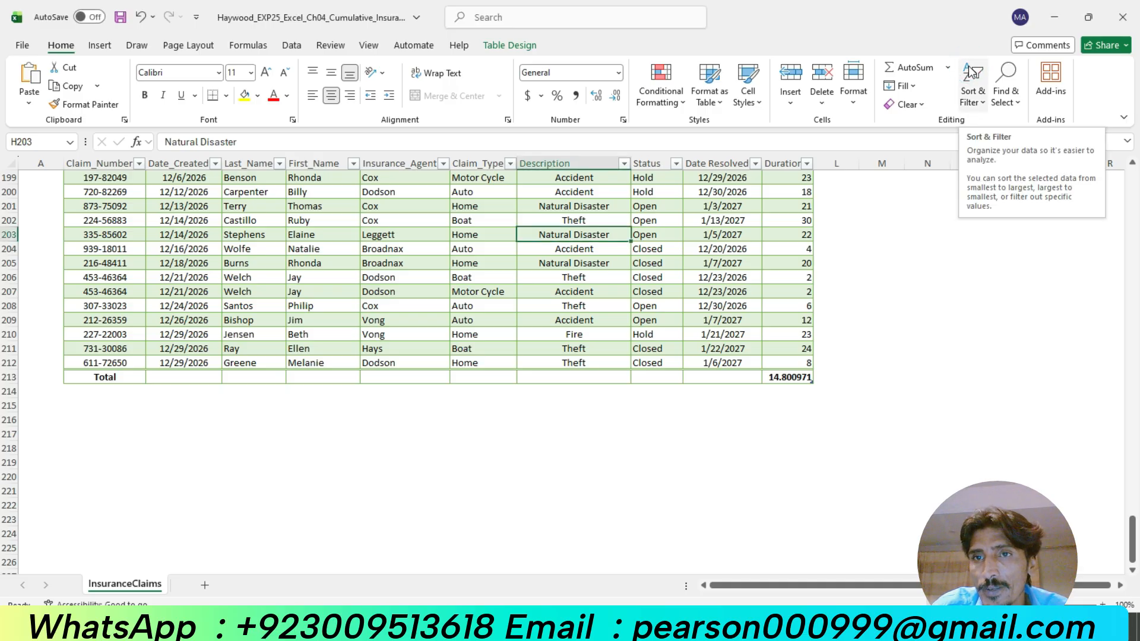
pyautogui.click(971, 72)
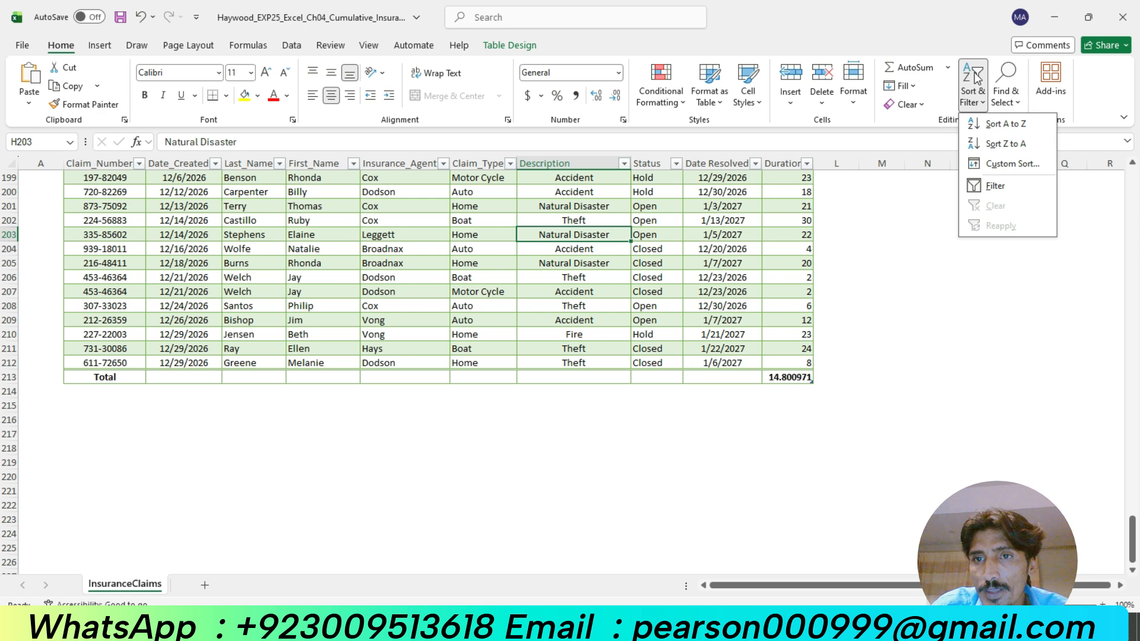
pyautogui.click(1013, 166)
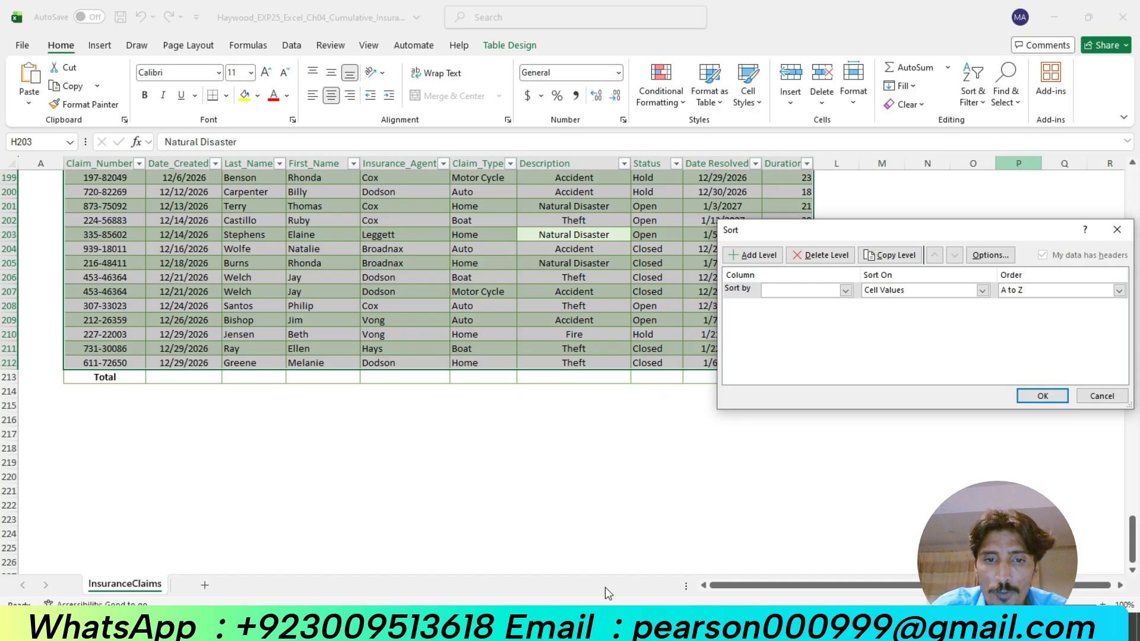
# Set the first sort level to the Insurance_Agent column, on cell values in A to Z order
pyautogui.click(609, 627)
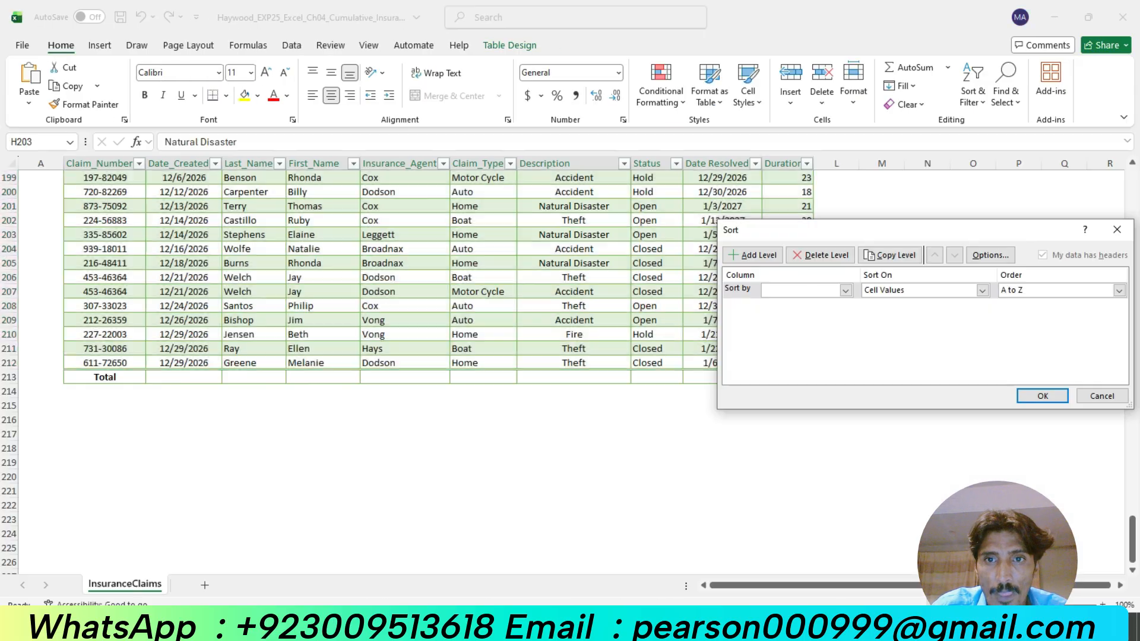
pyautogui.hotkey('alt', 'Tab')
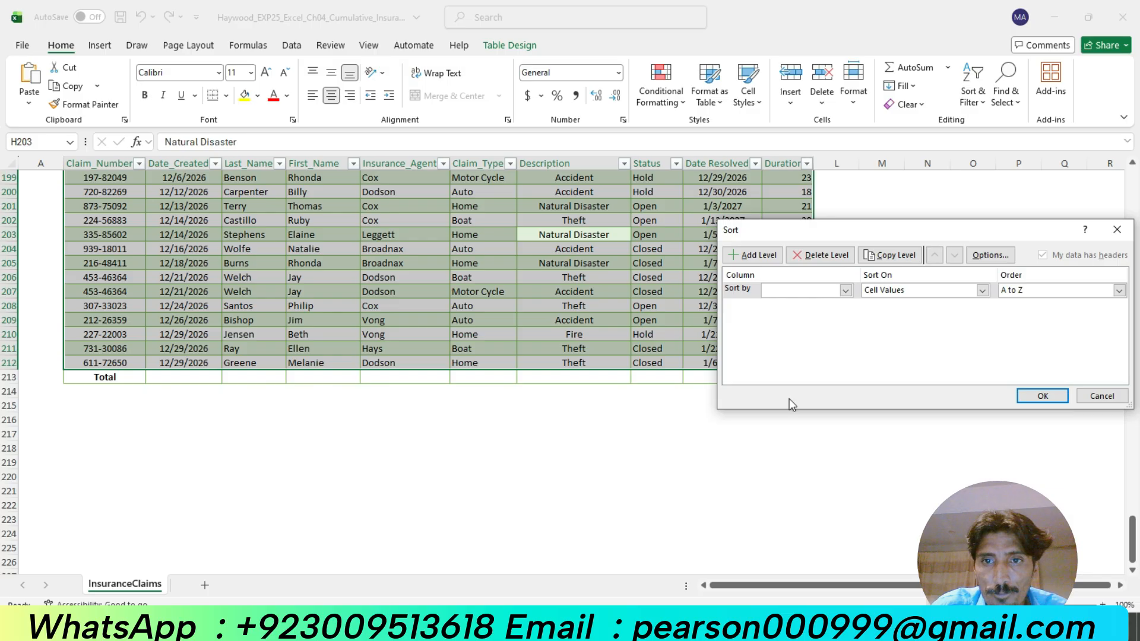
pyautogui.click(846, 291)
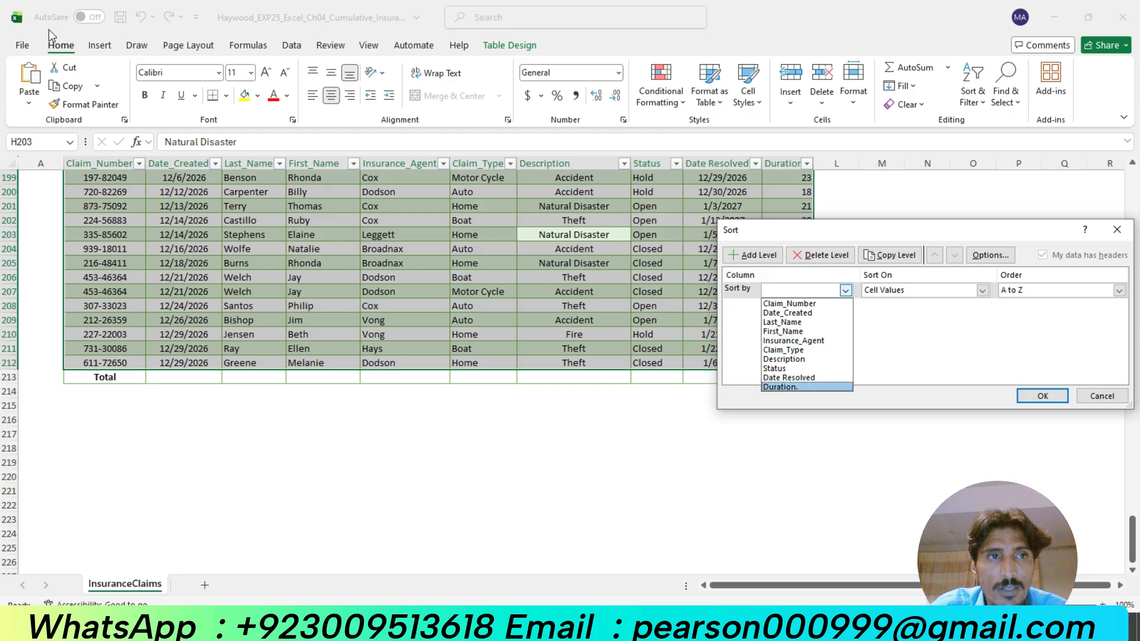
pyautogui.click(16, 24)
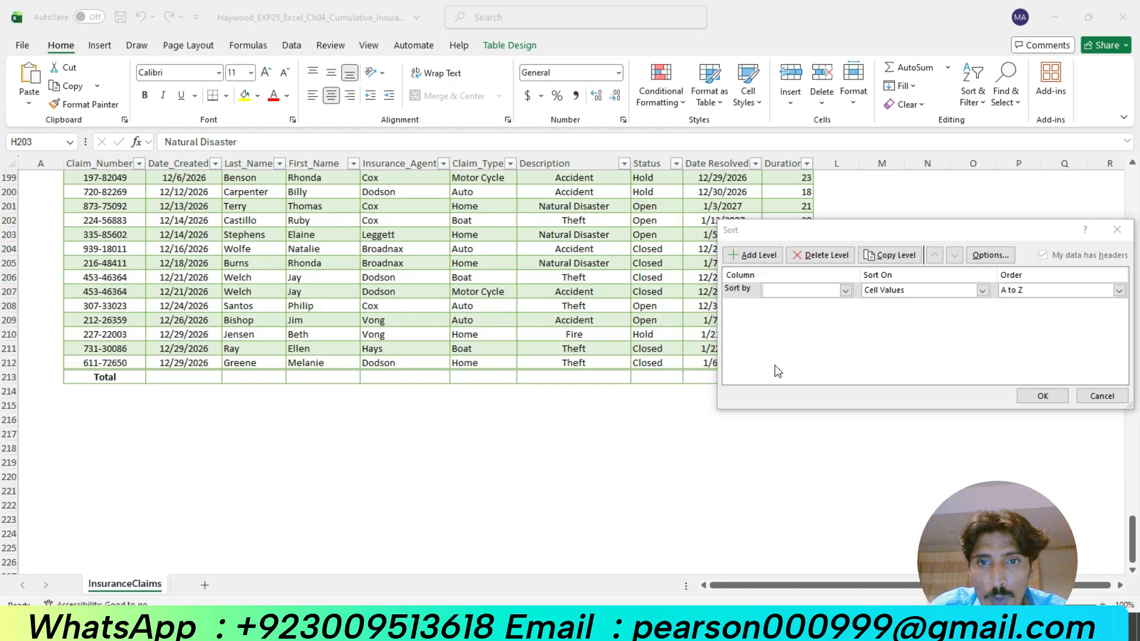
pyautogui.click(846, 292)
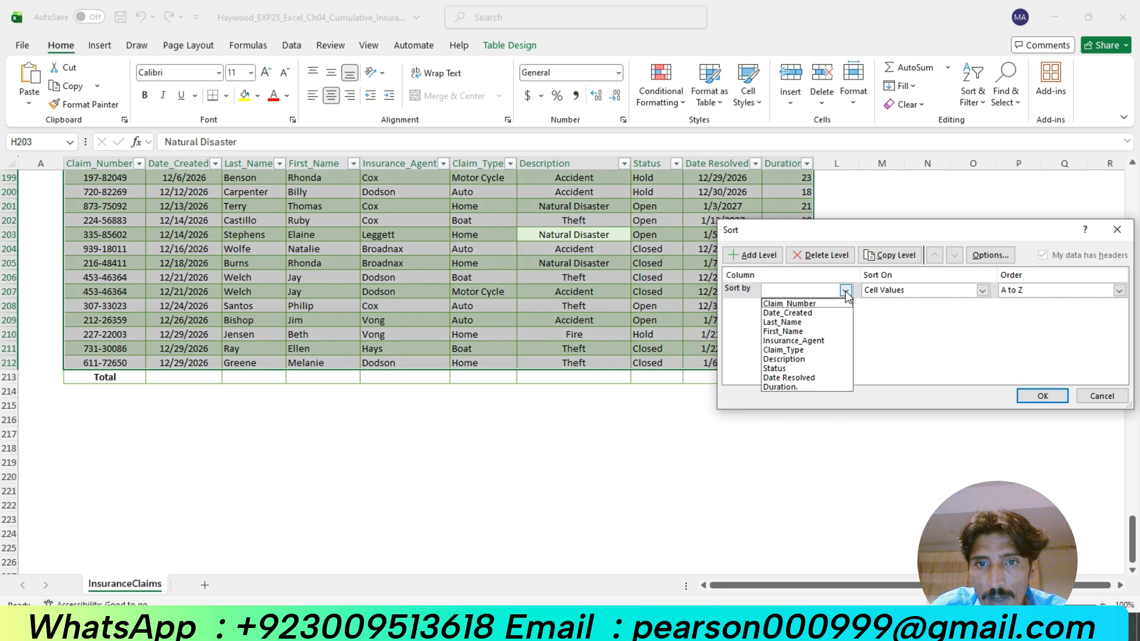
pyautogui.click(816, 342)
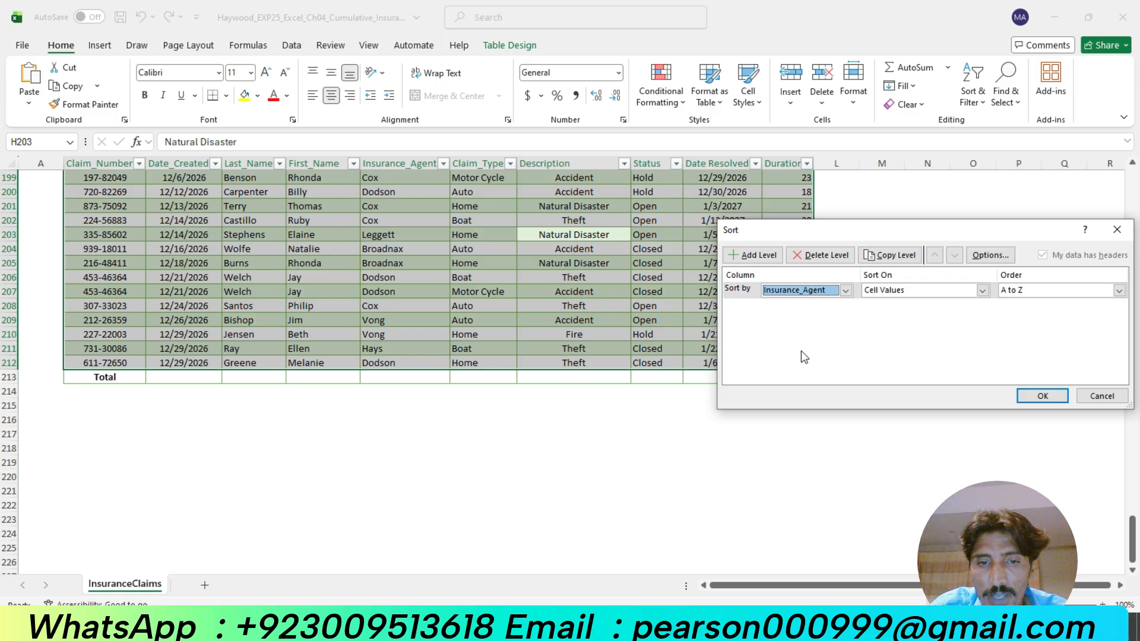
# Check step 7 in the Word instructions, return to Excel and add a second sort level by Description
pyautogui.click(606, 626)
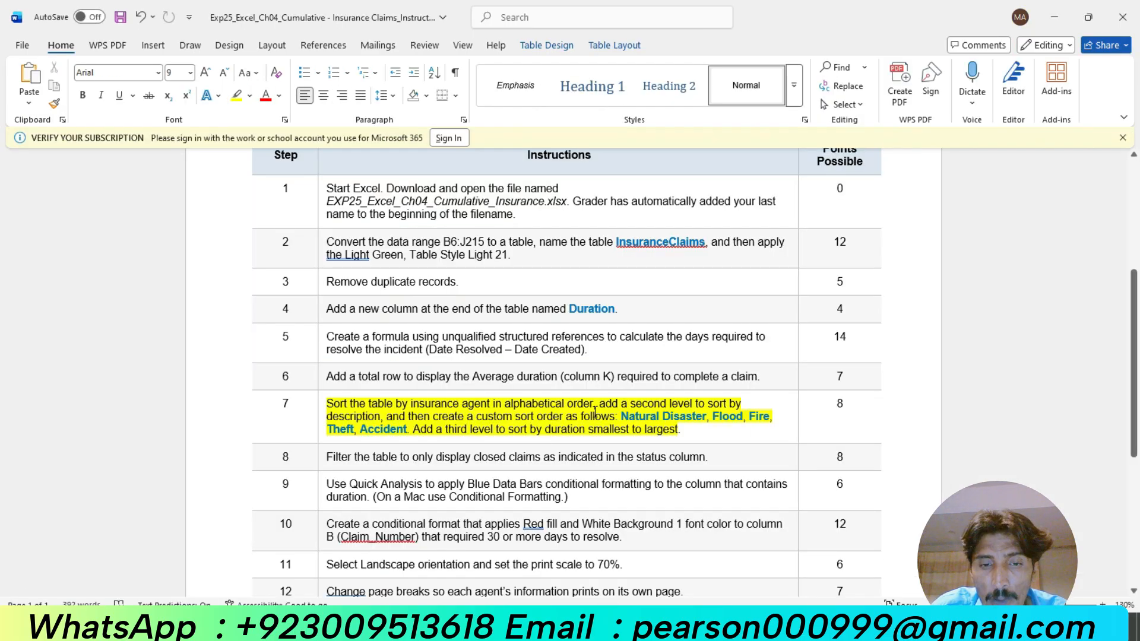
pyautogui.hotkey('alt', 'Tab')
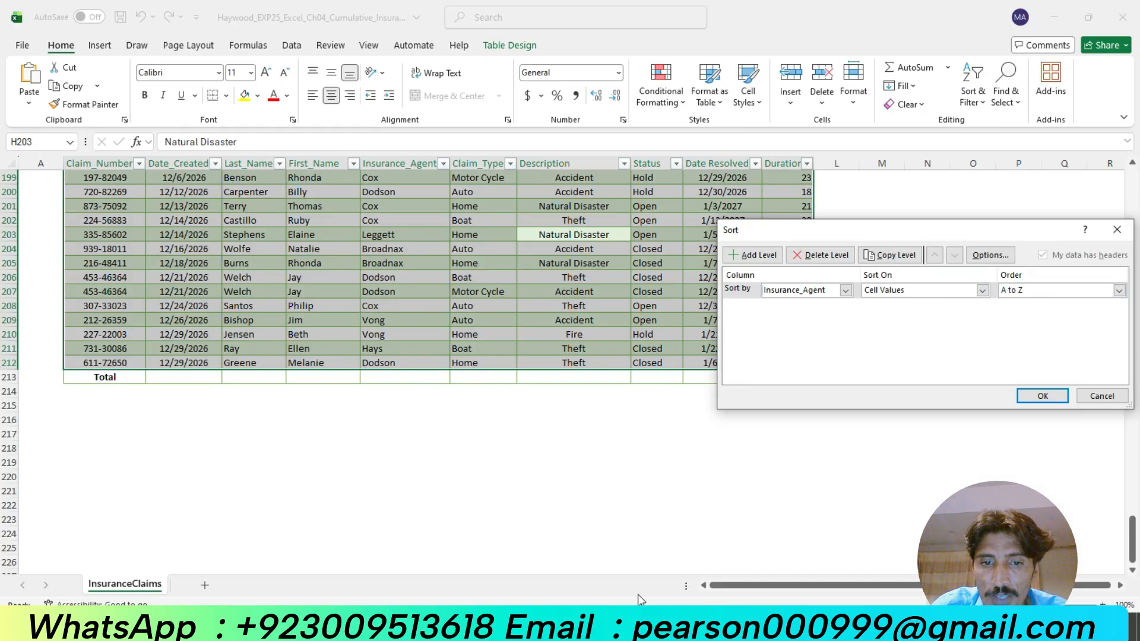
pyautogui.hotkey('alt', 'Tab')
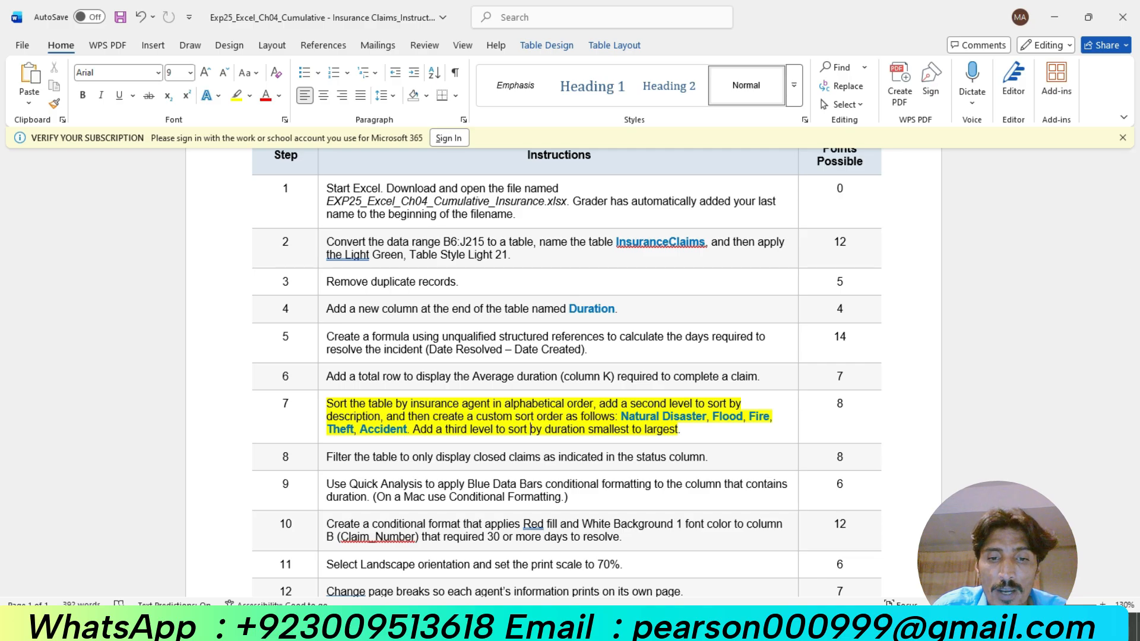
pyautogui.moveTo(642, 627)
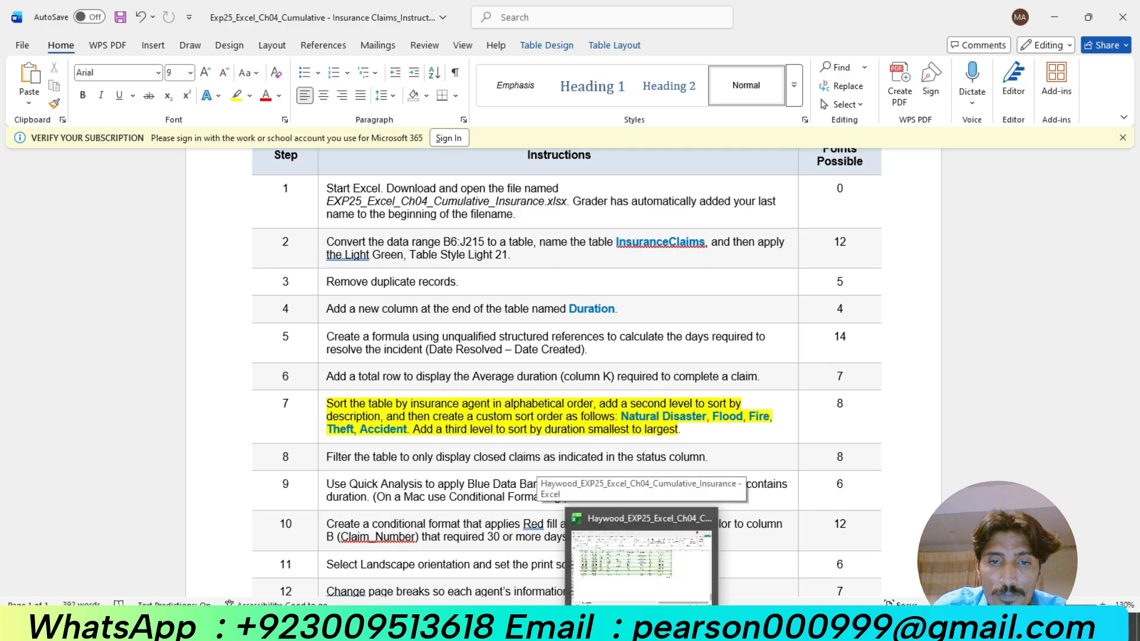
pyautogui.click(618, 567)
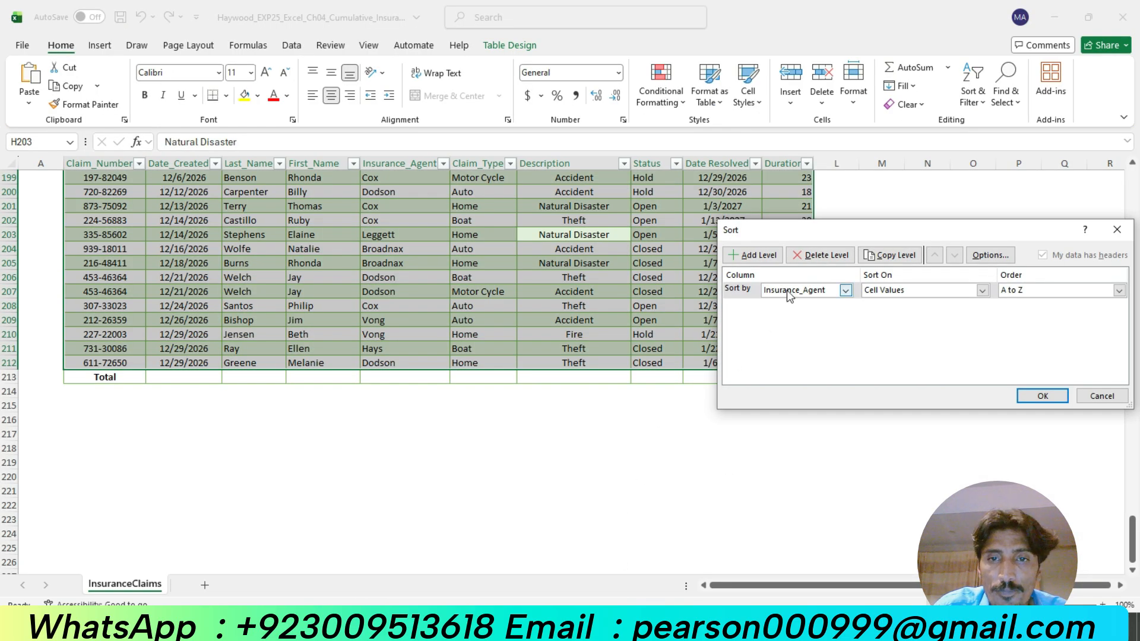
pyautogui.click(763, 256)
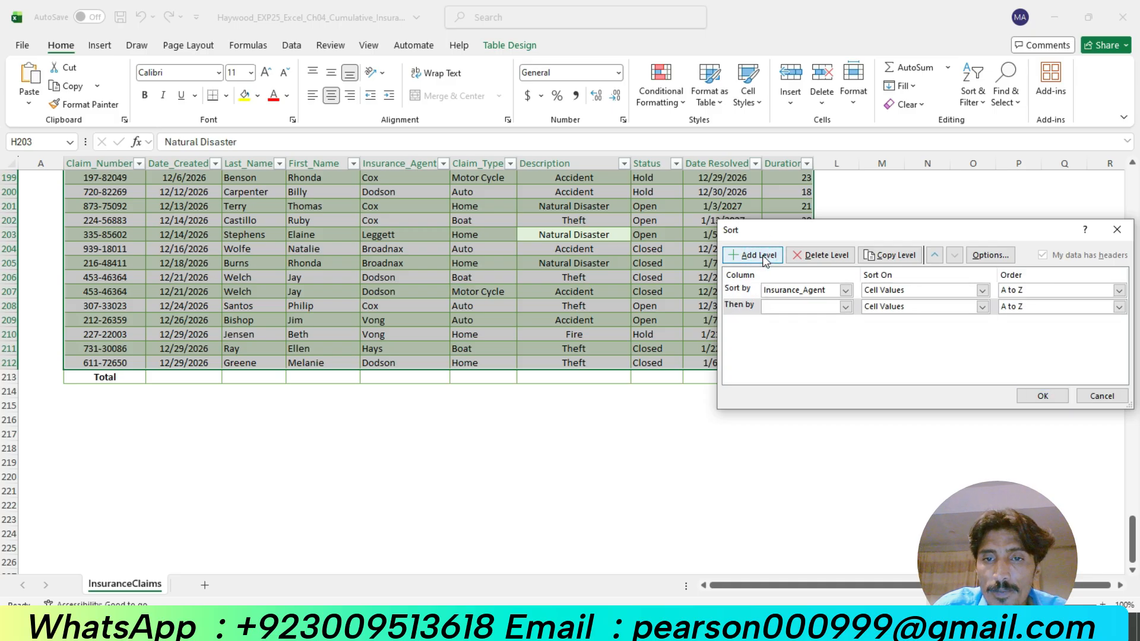
pyautogui.click(846, 307)
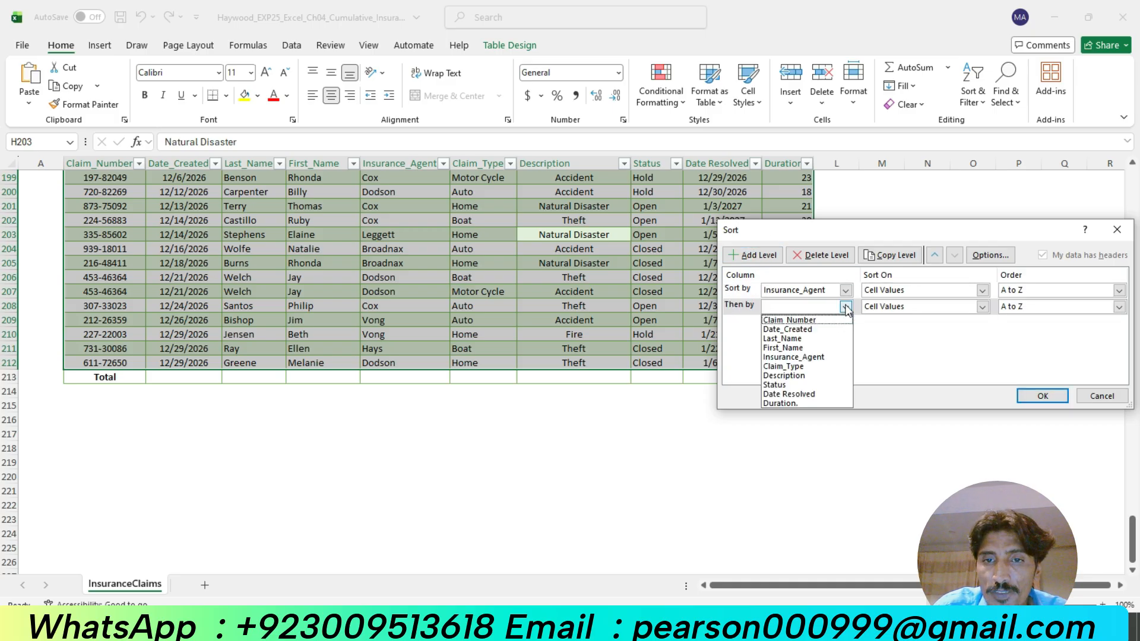
pyautogui.click(797, 376)
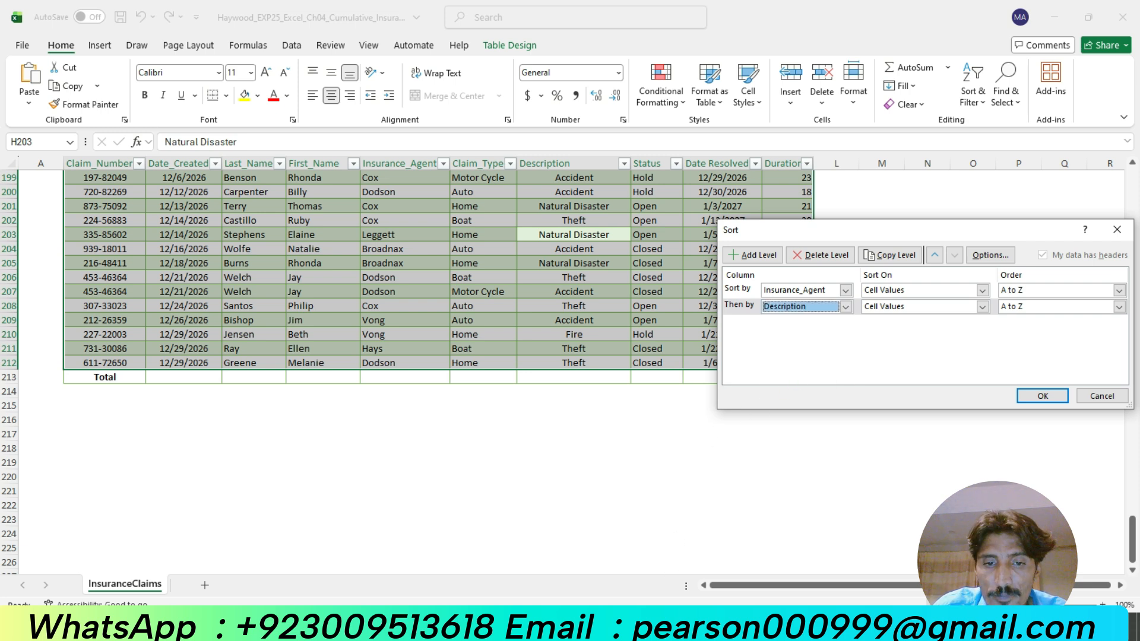
# Consult step 7 in the Word instructions for the custom description order and return to the Sort dialog in Excel
pyautogui.hotkey('alt', 'Tab')
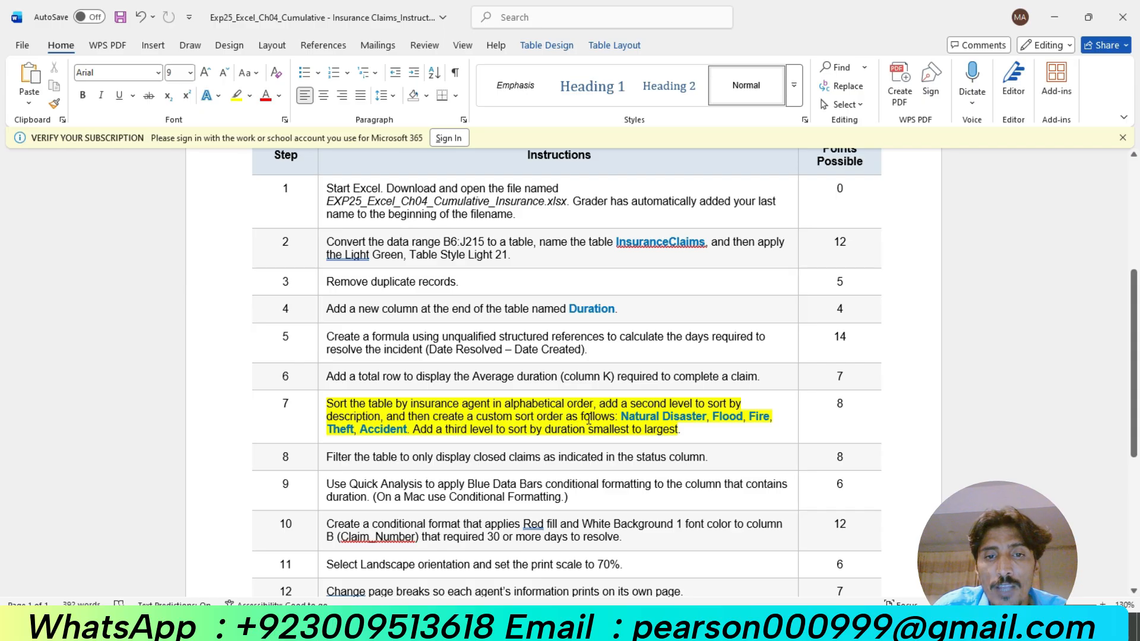
pyautogui.hotkey('alt', 'Tab')
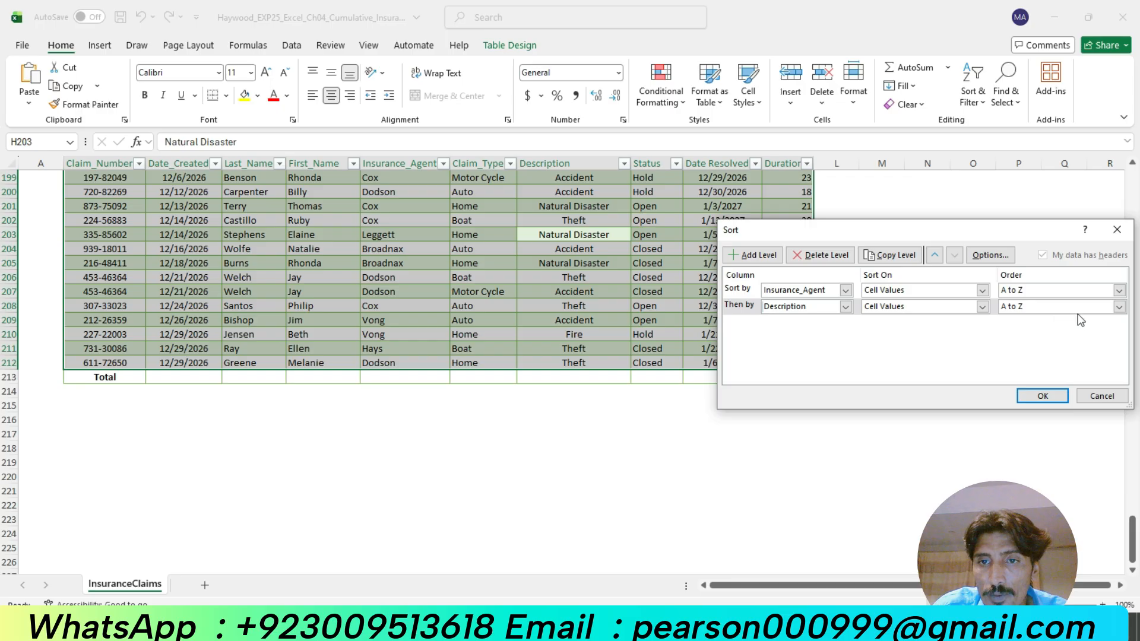
pyautogui.click(11, 17)
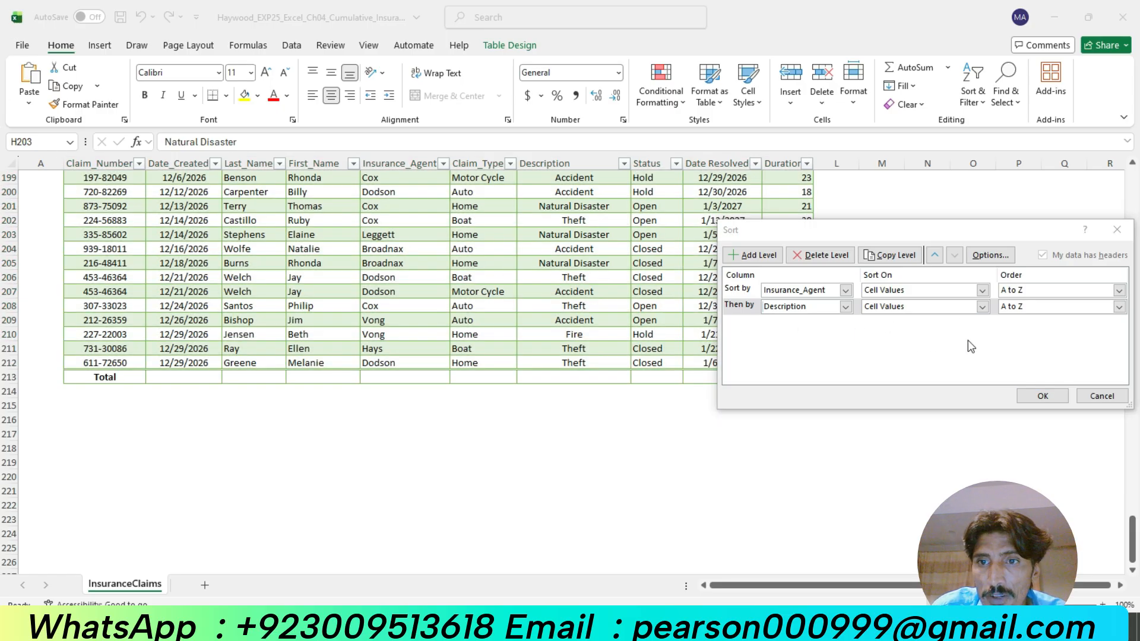
# Start a new custom list for the Description level's order and paste "Natural Disaster, Flood, Fire" from step 7 of the Word instructions as its entries
pyautogui.click(1120, 307)
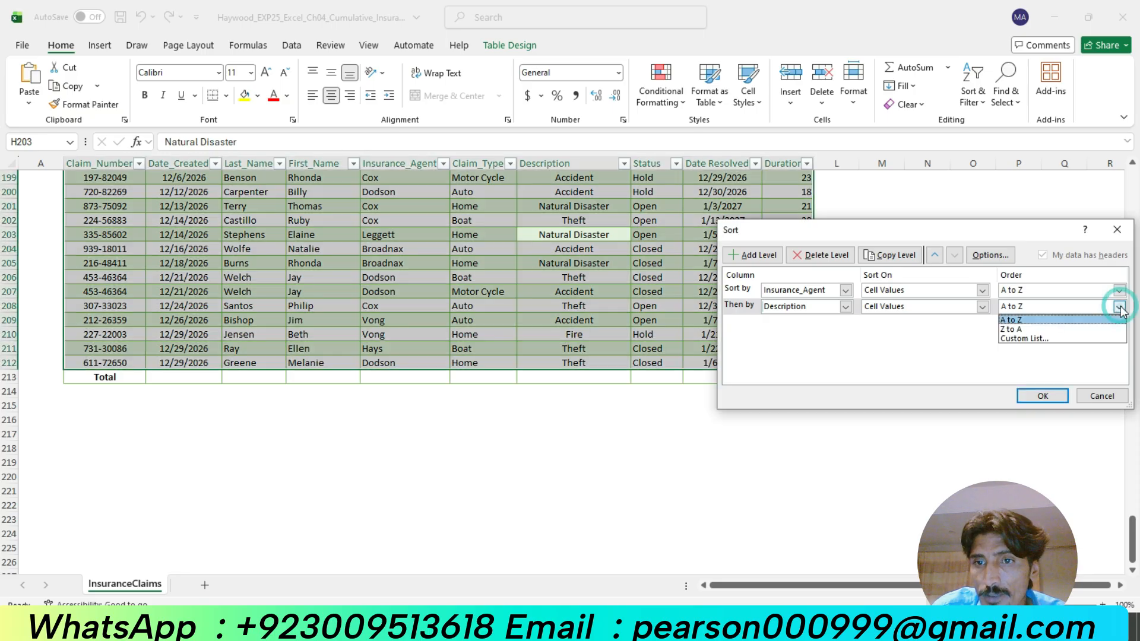
pyautogui.click(1067, 338)
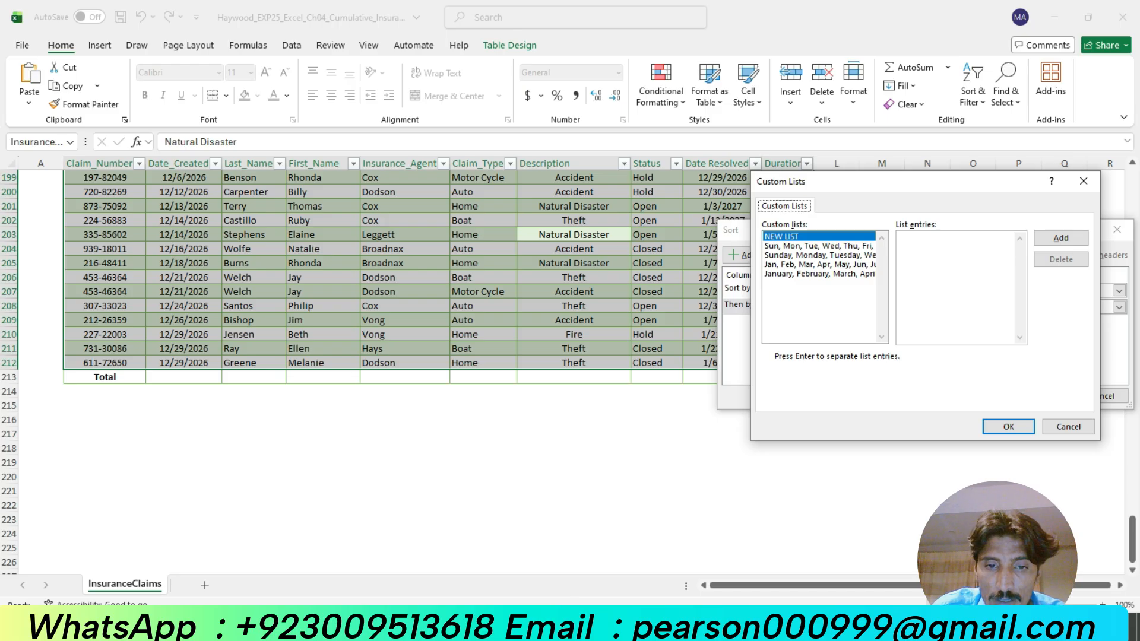
pyautogui.hotkey('alt', 'Tab')
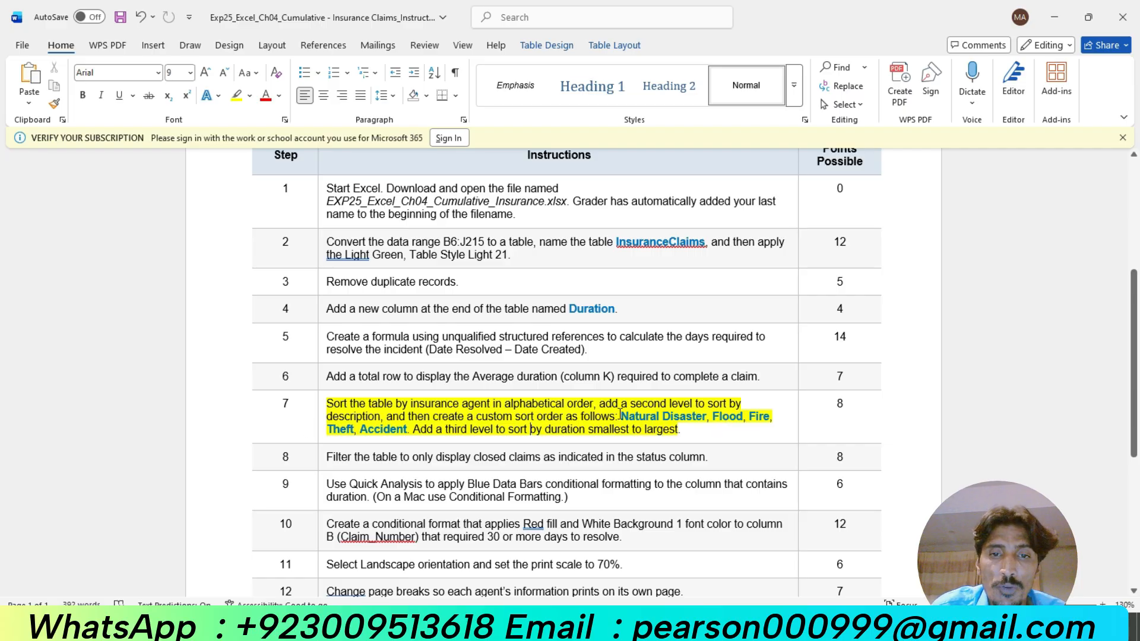
pyautogui.moveTo(621, 414); pyautogui.dragTo(635, 450)
pyautogui.moveTo(558, 432); pyautogui.dragTo(467, 418)
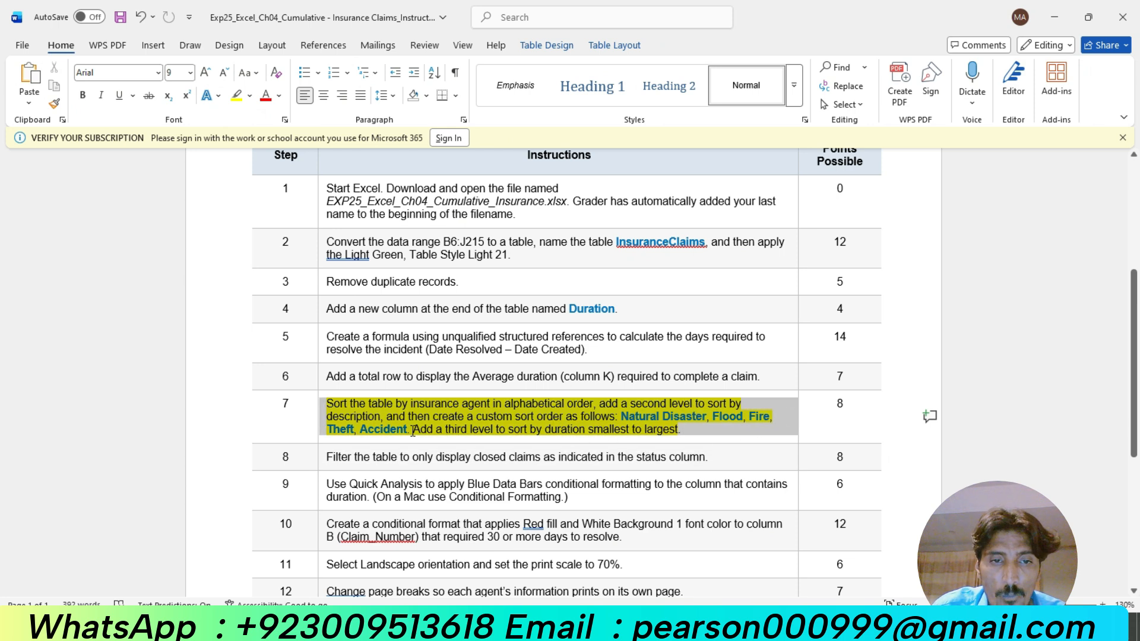
pyautogui.click(621, 416)
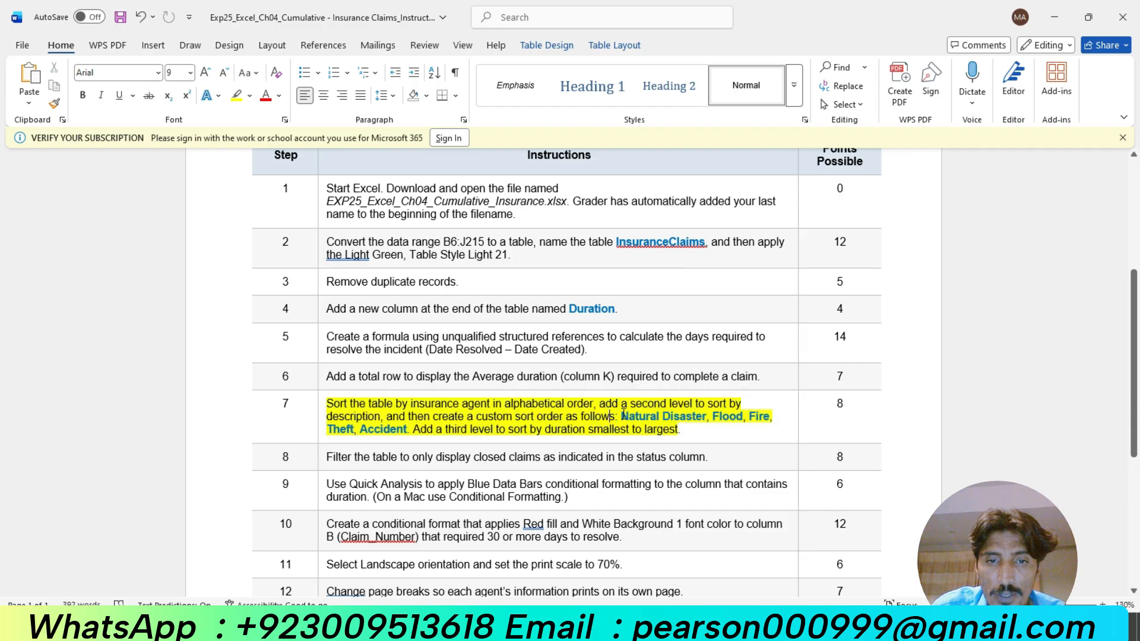
pyautogui.moveTo(622, 416); pyautogui.dragTo(761, 415)
pyautogui.hotkey('ctrl', 'c')
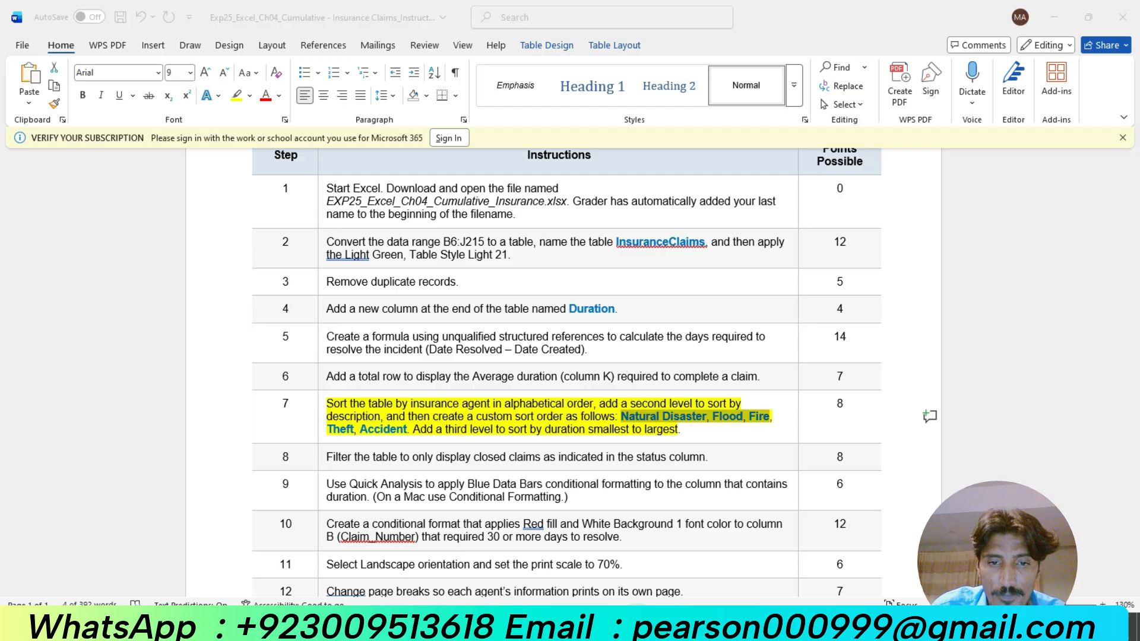
pyautogui.hotkey('alt', 'Tab')
pyautogui.click(930, 250)
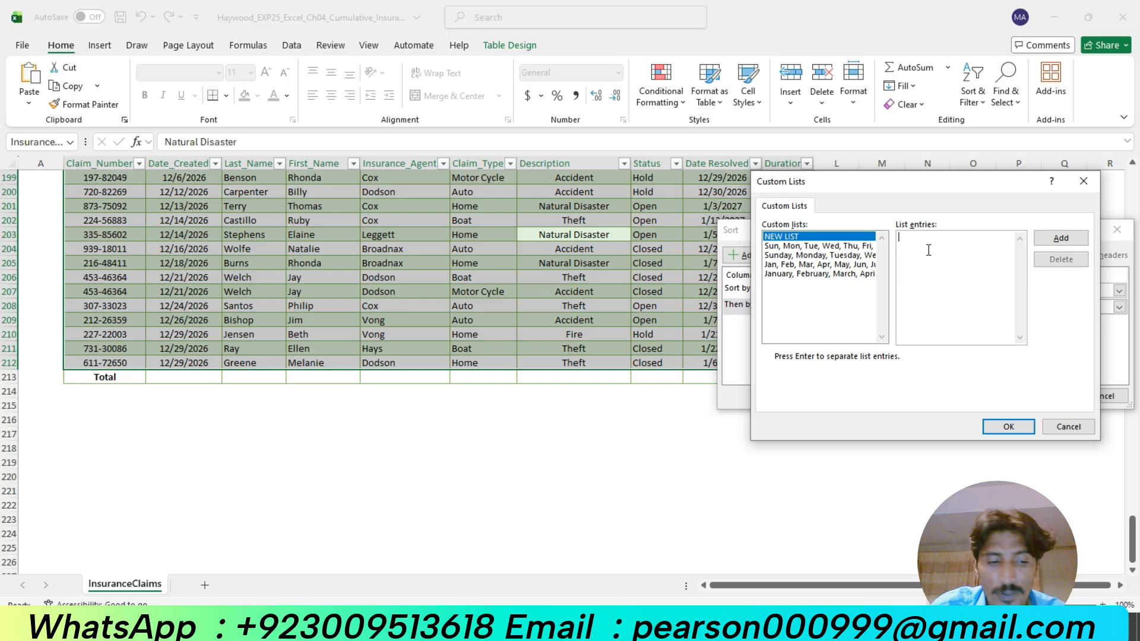
pyautogui.hotkey('ctrl', 'v')
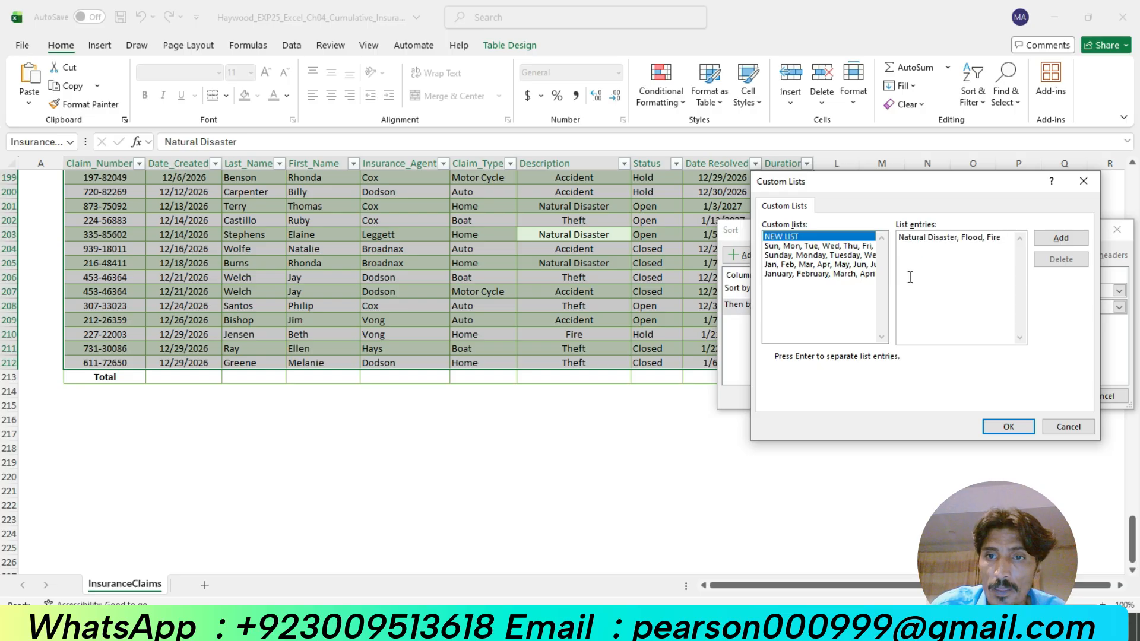
# Append "Theft, Accident" from step 7 of the Word instructions to the custom list entries in Excel and apply the list to the Description level
pyautogui.hotkey('alt', 'Tab')
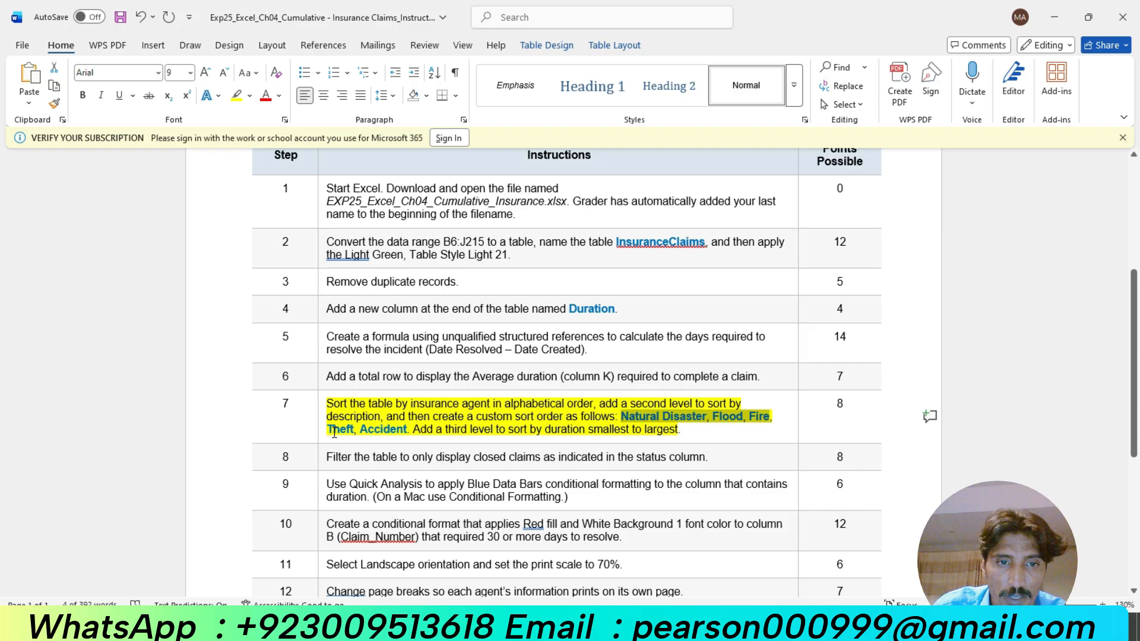
pyautogui.moveTo(331, 429); pyautogui.dragTo(389, 429)
pyautogui.hotkey('ctrl', 'c')
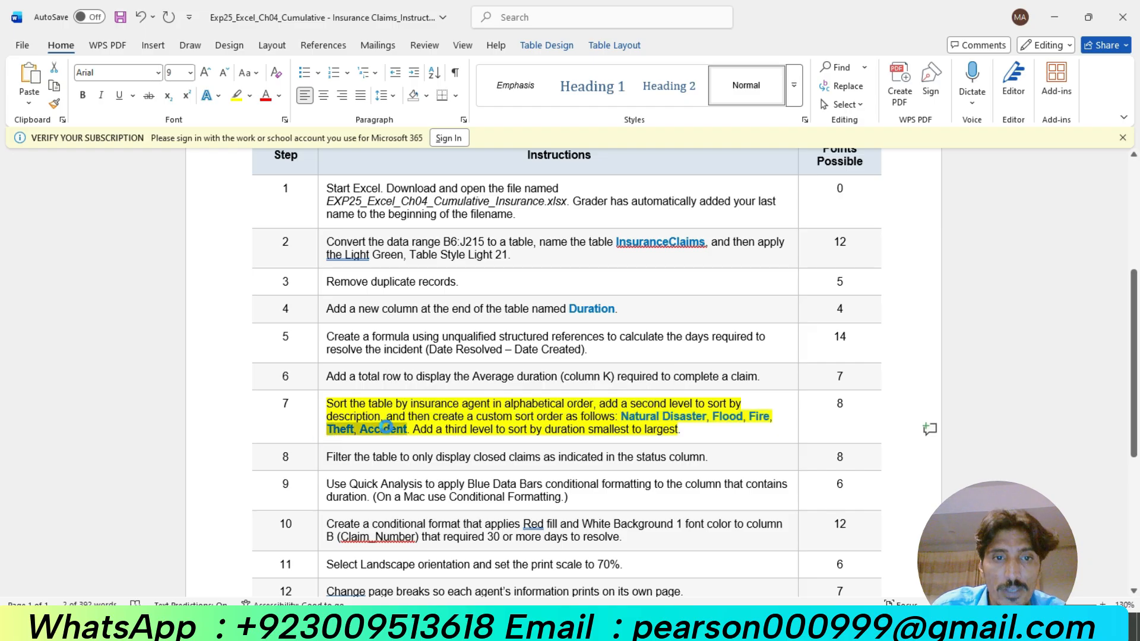
pyautogui.hotkey('alt', 'Tab')
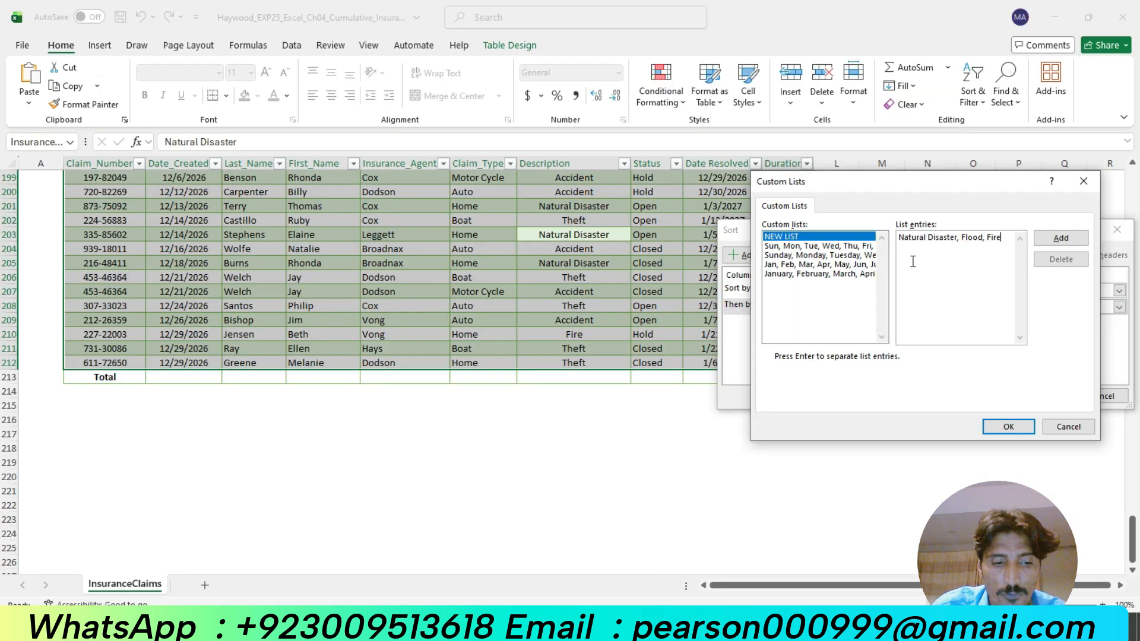
pyautogui.hotkey('ctrl', 'v')
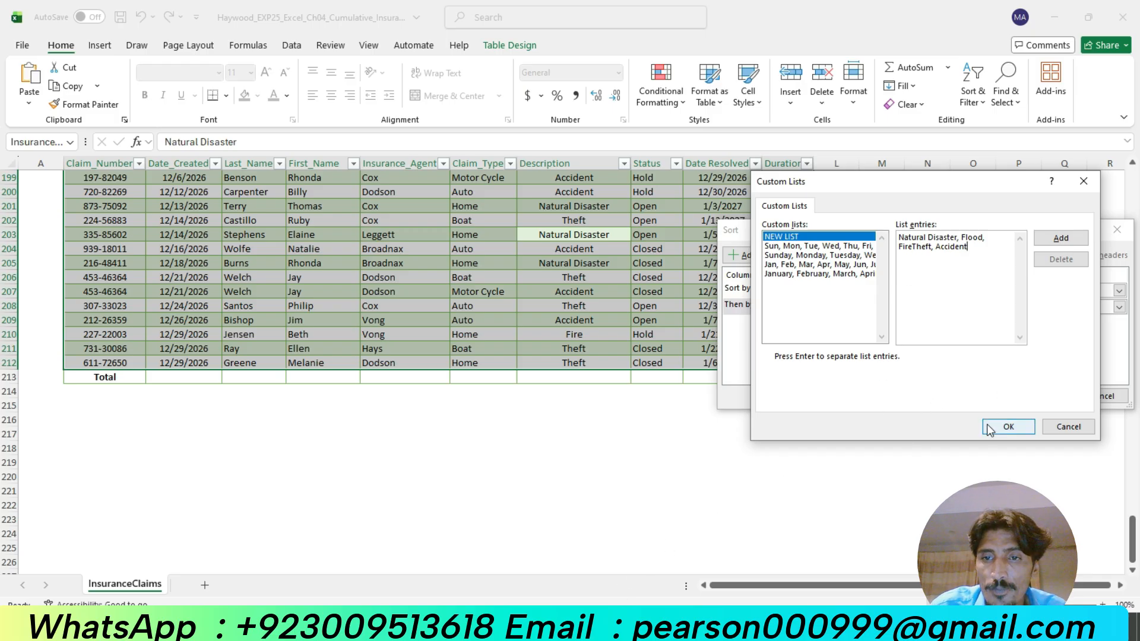
pyautogui.click(588, 627)
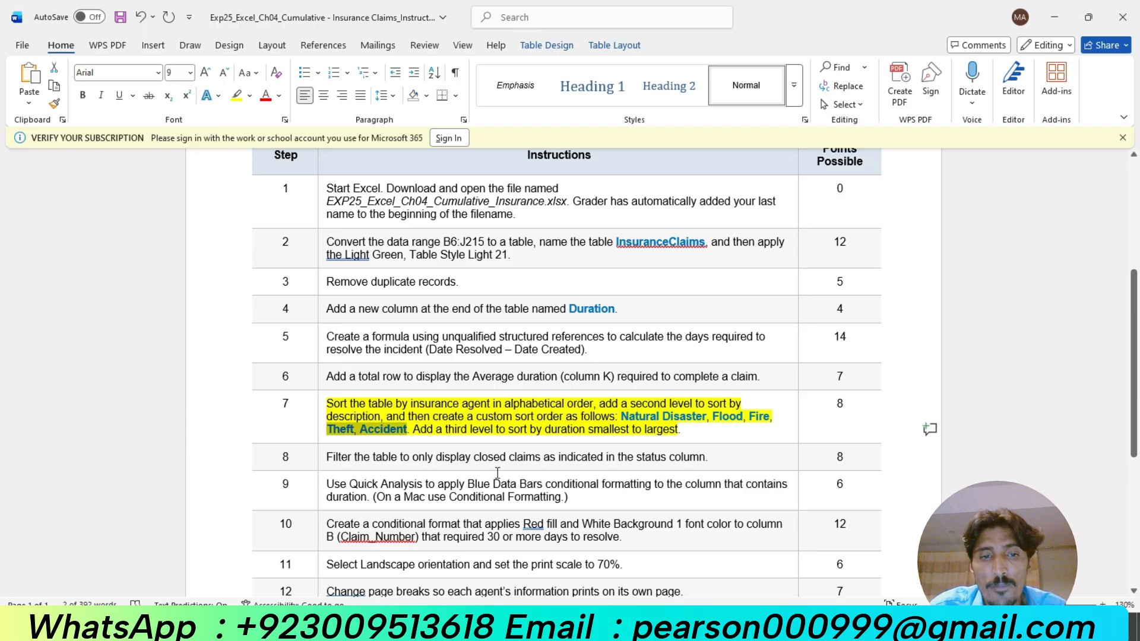
pyautogui.click(621, 627)
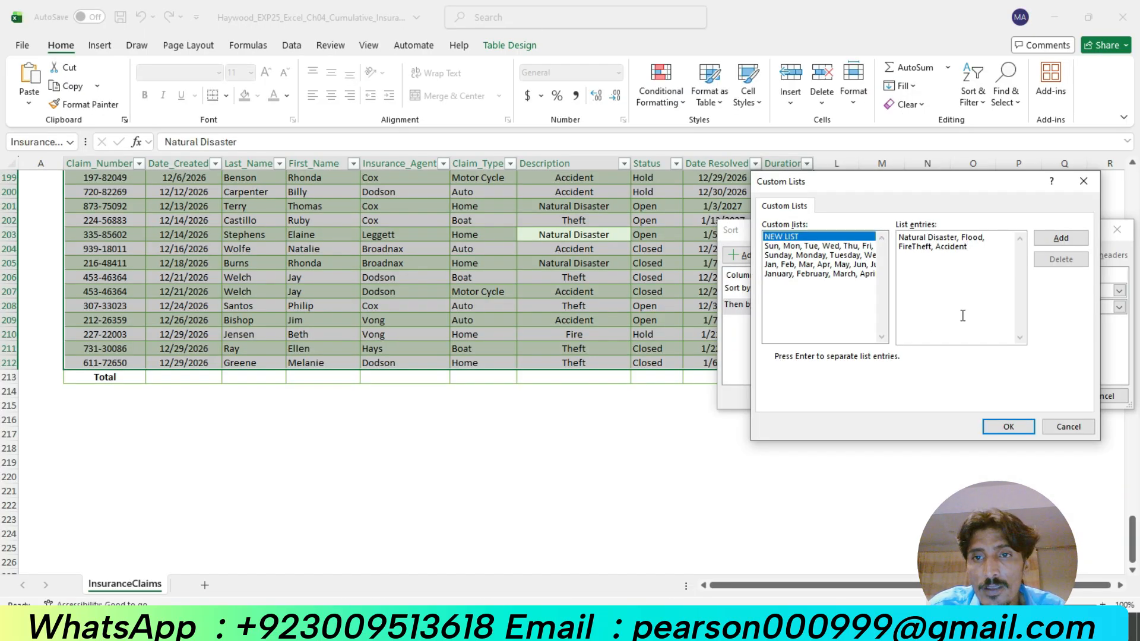
pyautogui.click(1009, 427)
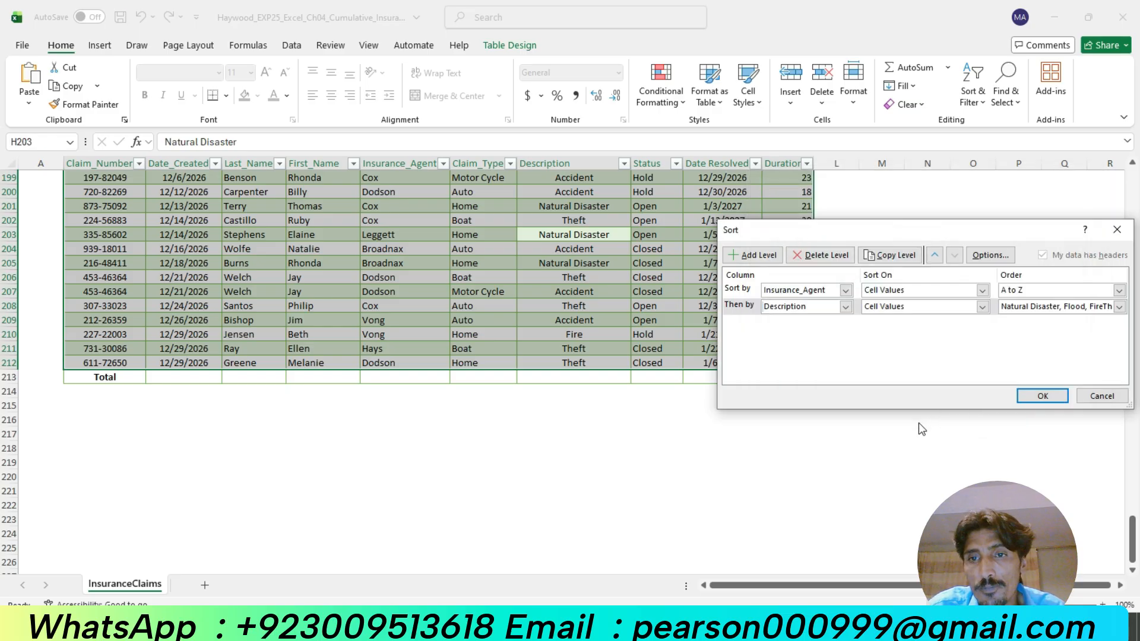
# Check step 7 in Word, return to Excel, add a third sort level by Duration from Smallest to Largest and apply the sort
pyautogui.click(13, 19)
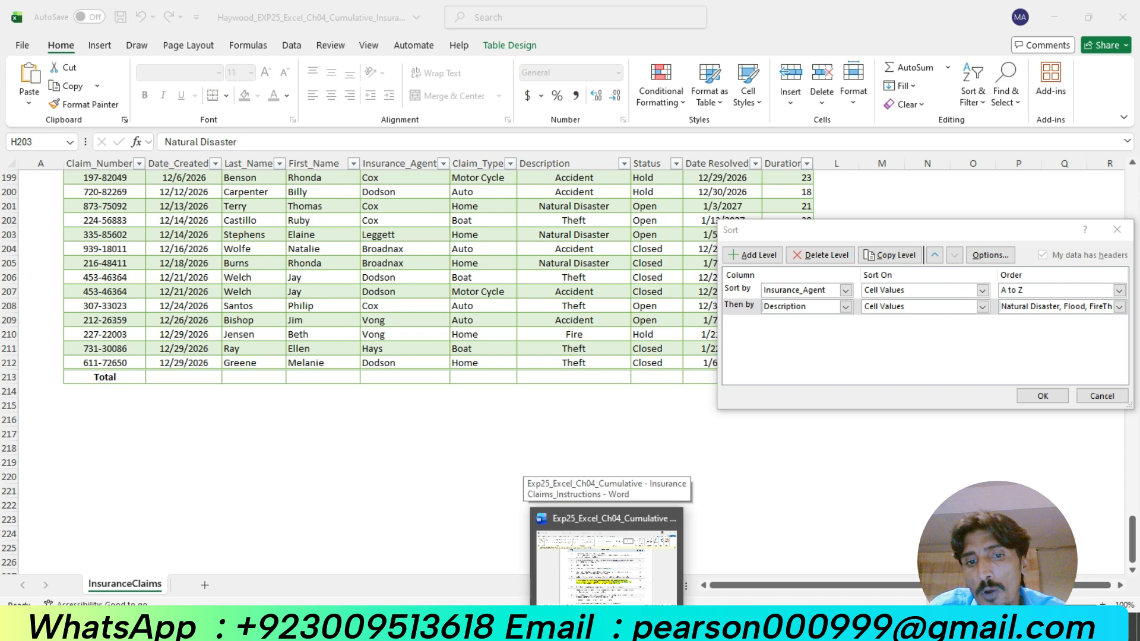
pyautogui.click(600, 552)
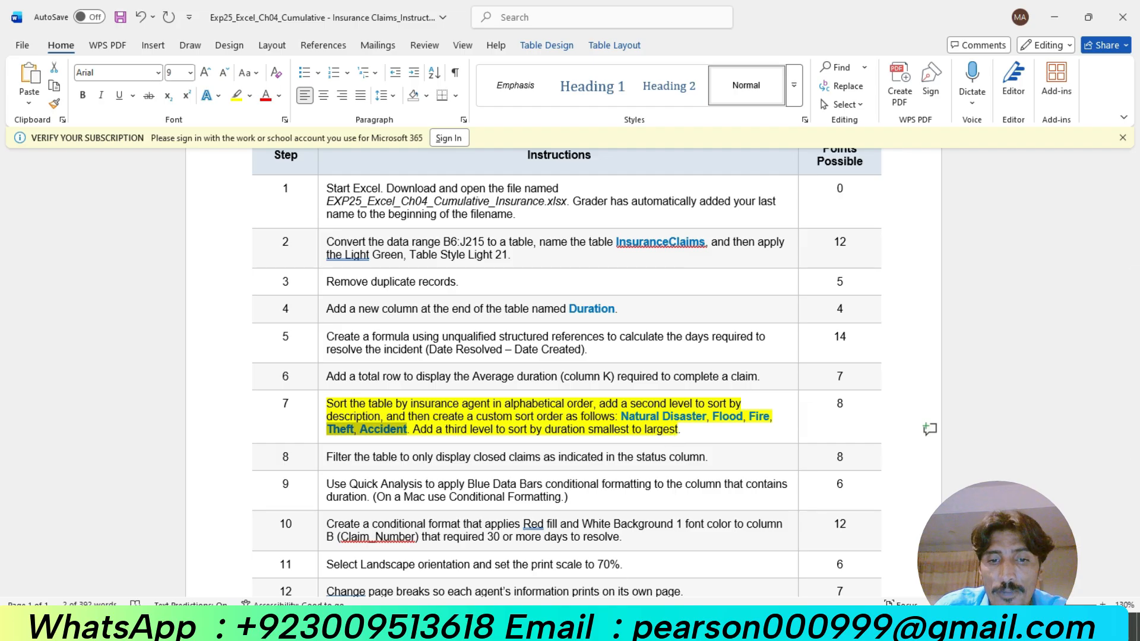
pyautogui.click(653, 630)
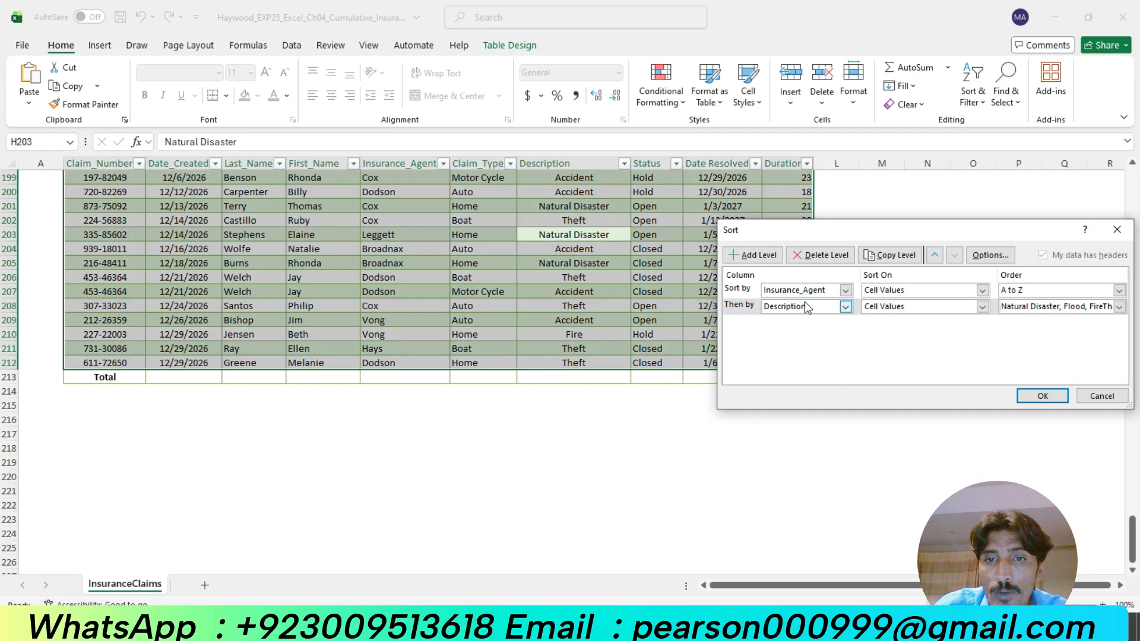
pyautogui.click(758, 256)
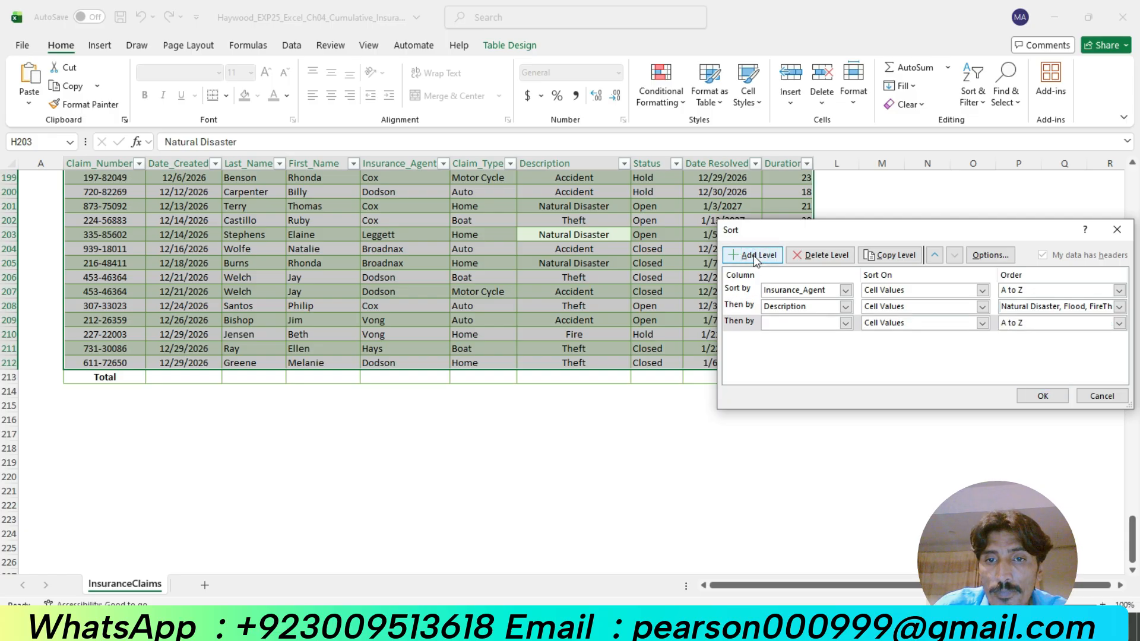
pyautogui.click(846, 322)
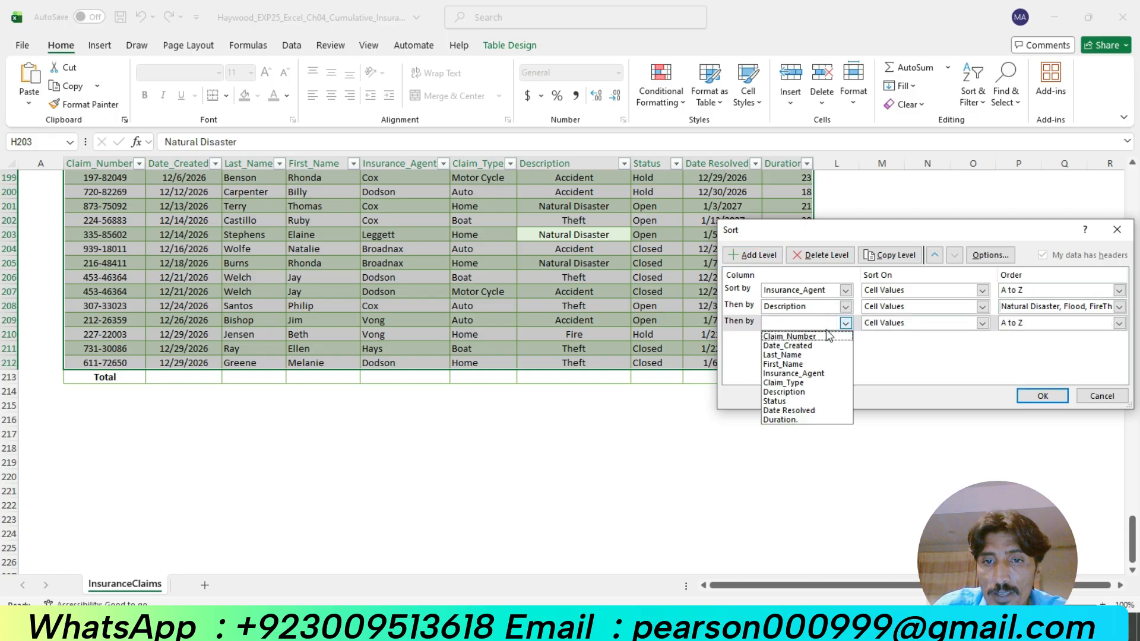
pyautogui.click(794, 420)
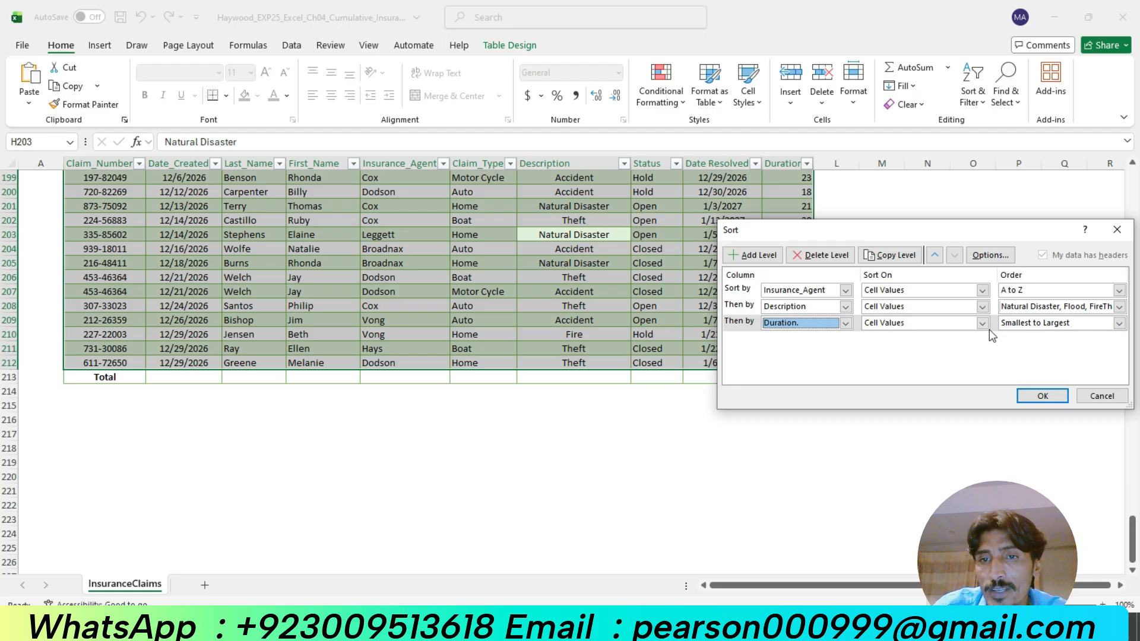
pyautogui.click(1033, 397)
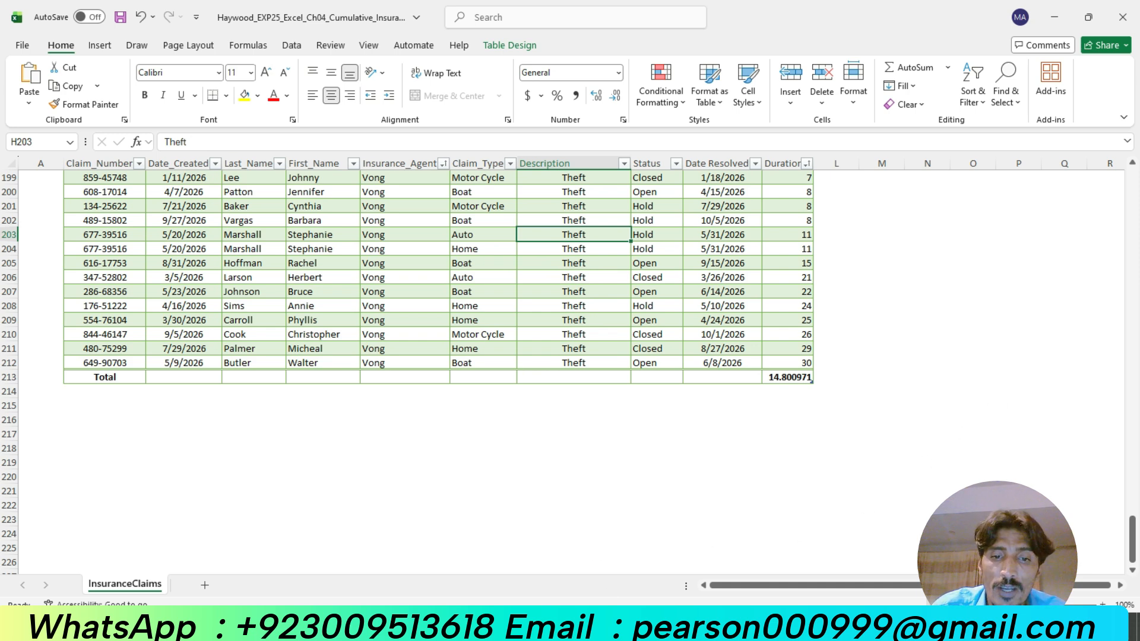
# Switch to the Word instructions, undo the yellow highlighting of step 7 and highlight the step 8 instruction in yellow
pyautogui.click(609, 625)
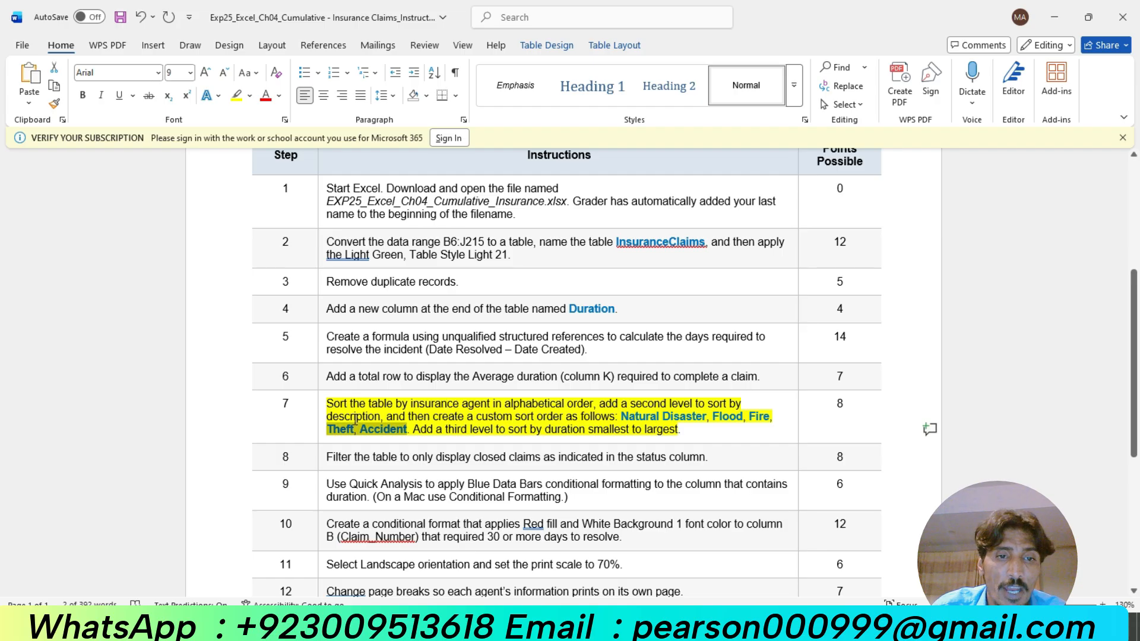
pyautogui.click(320, 421)
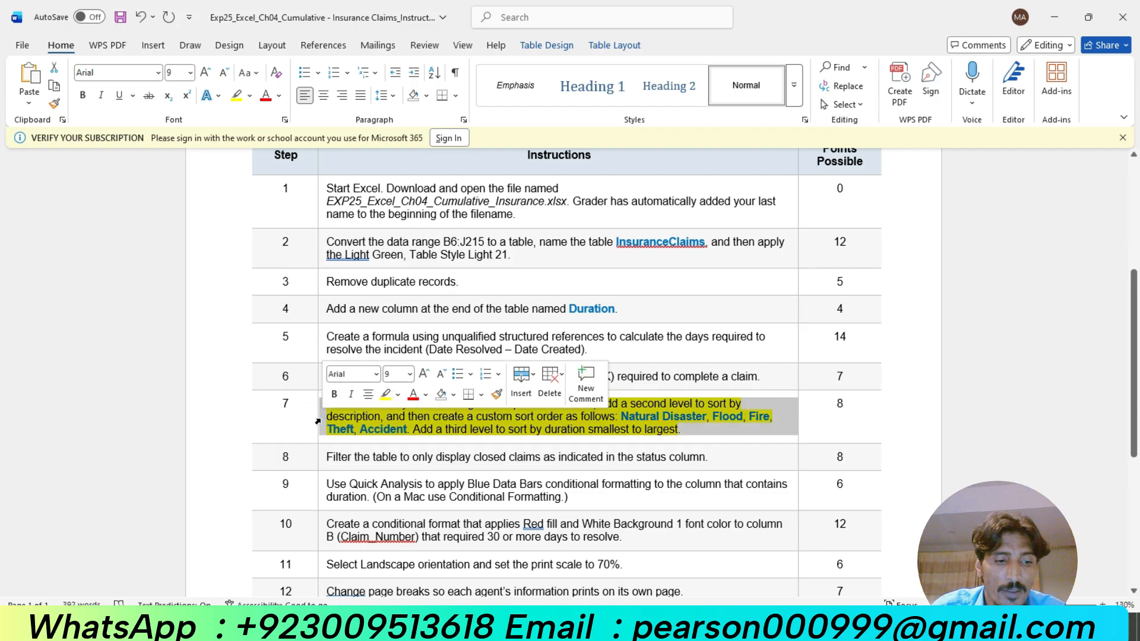
pyautogui.hotkey('ctrl', 'z')
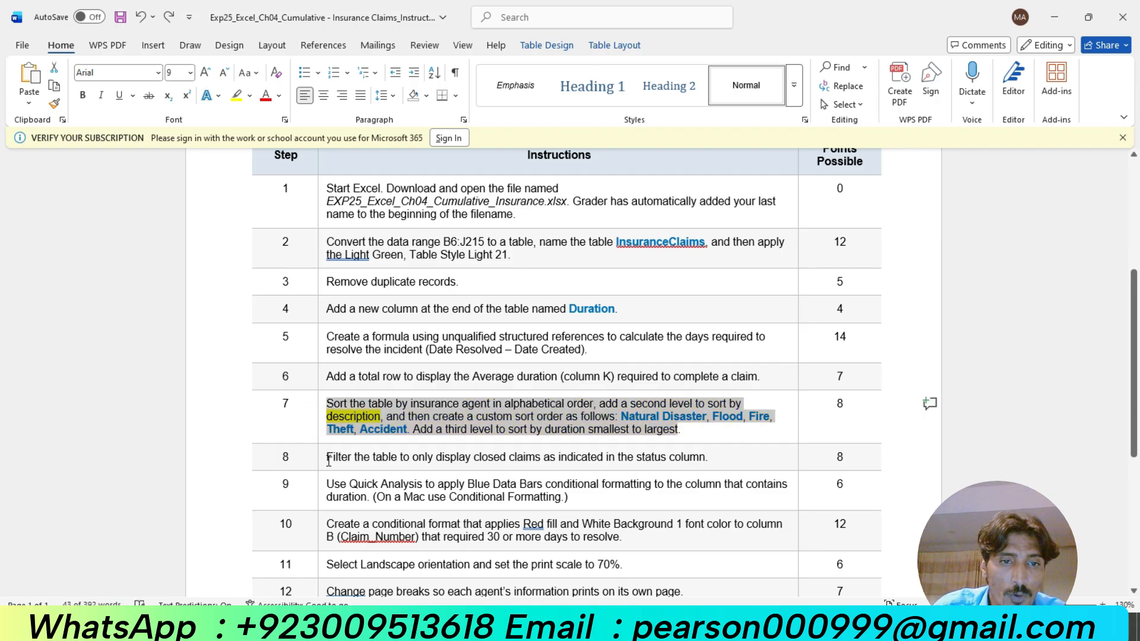
pyautogui.click(320, 461)
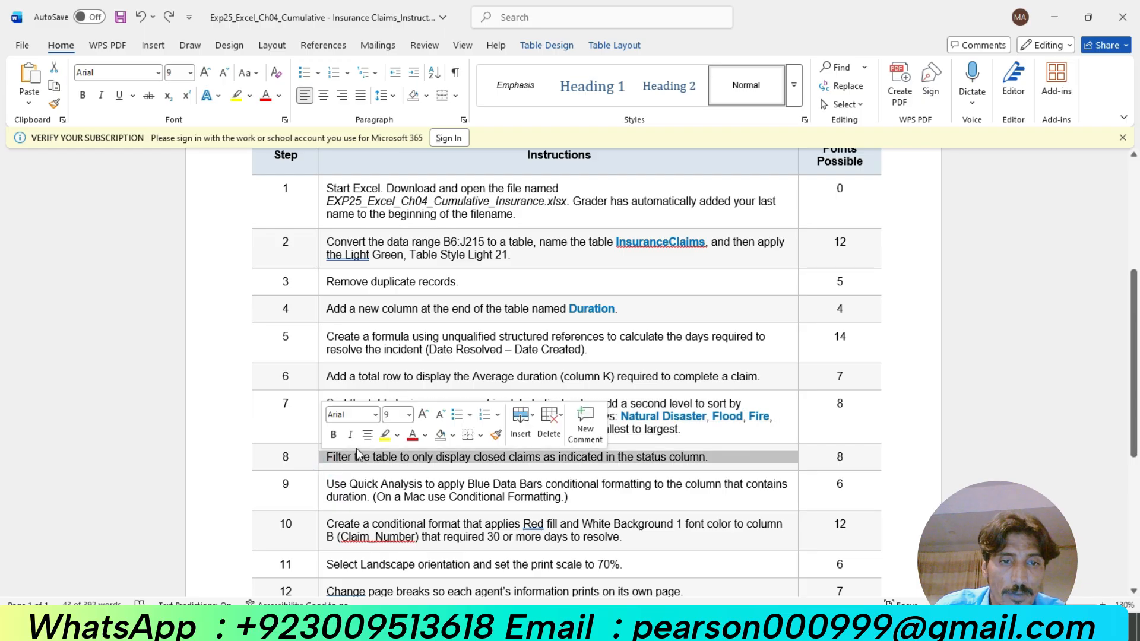
pyautogui.click(383, 437)
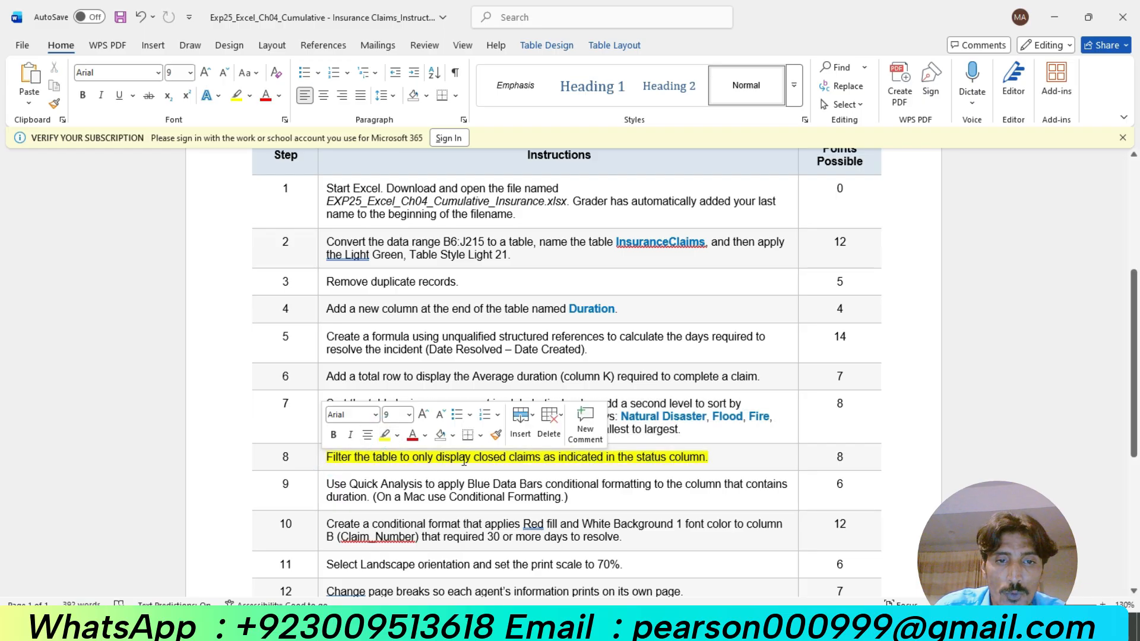
pyautogui.click(484, 457)
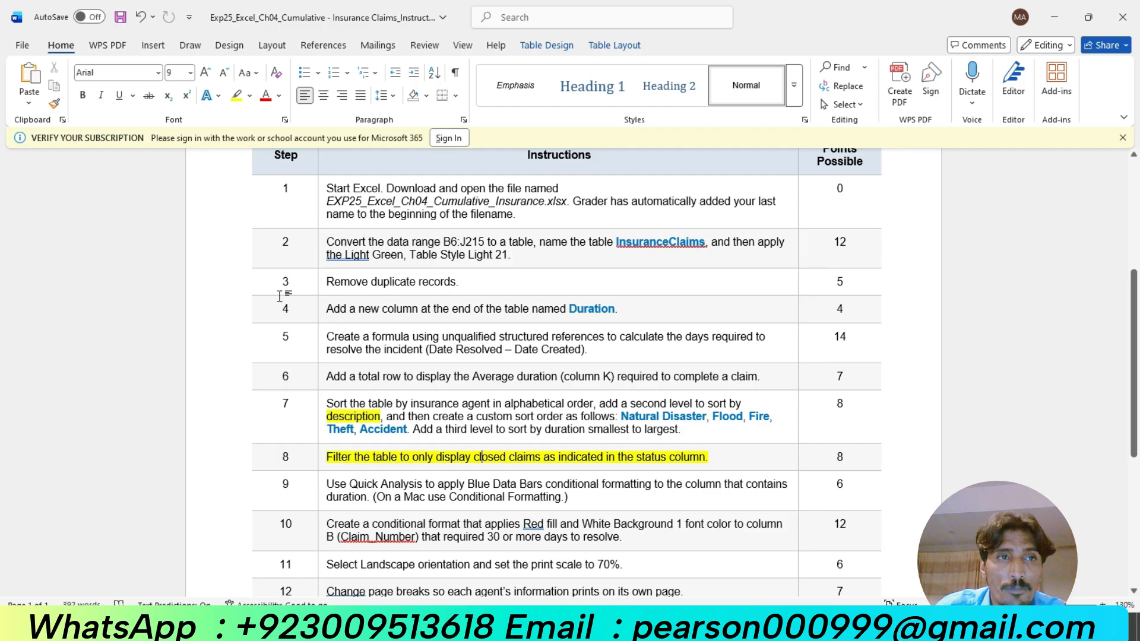
# Switch to the Excel workbook and filter the table's Status column to show only Closed claims
pyautogui.click(15, 21)
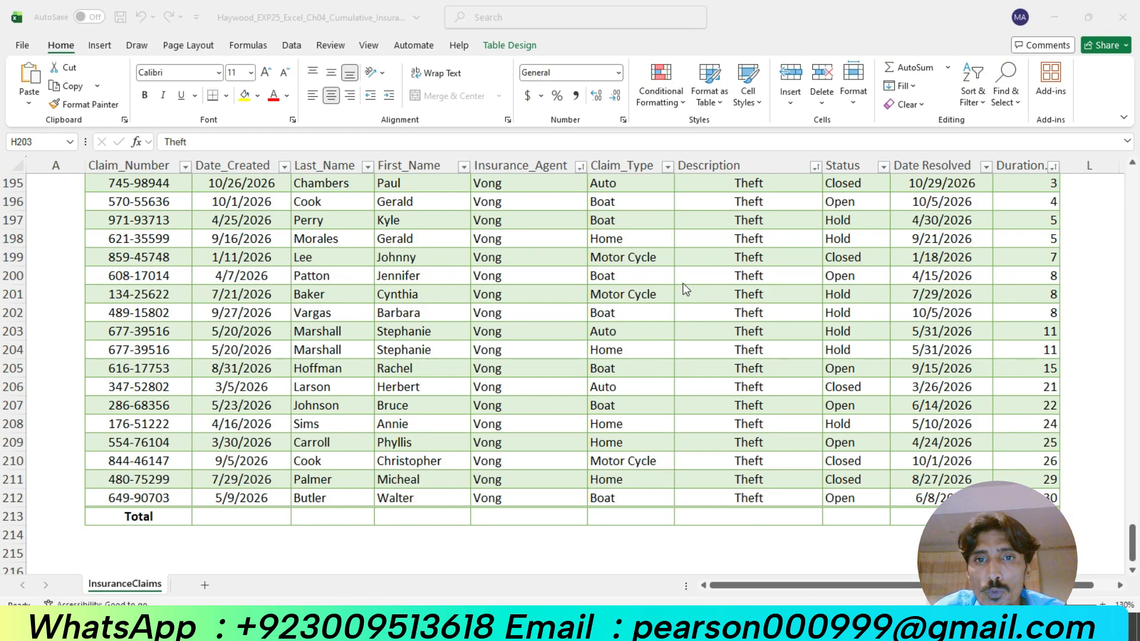
pyautogui.click(884, 167)
pyautogui.click(884, 167)
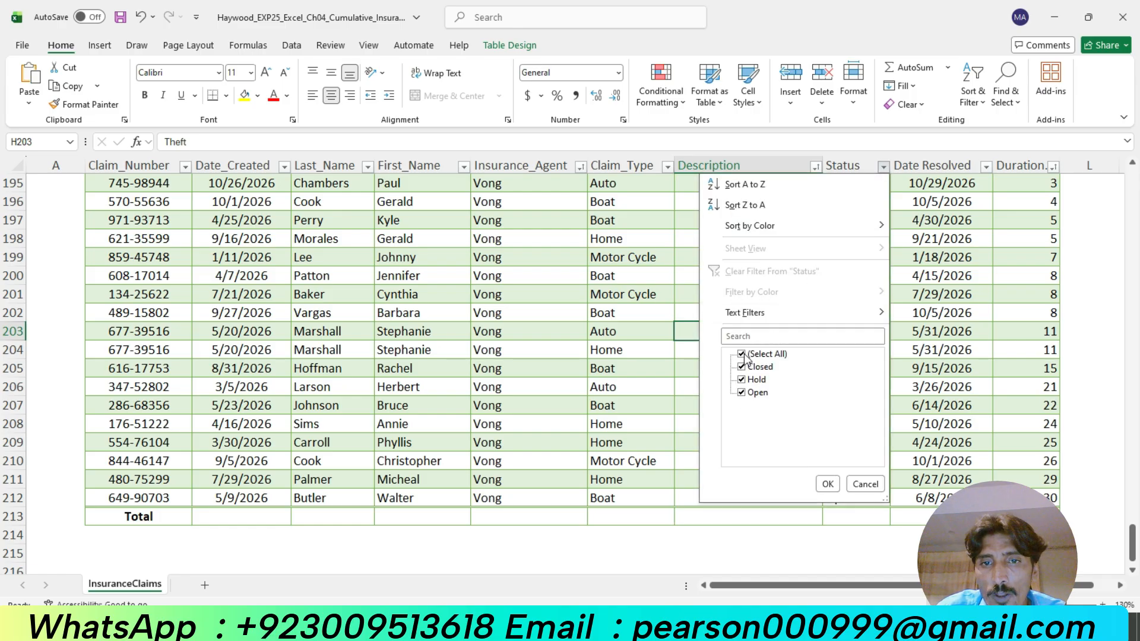
pyautogui.click(745, 356)
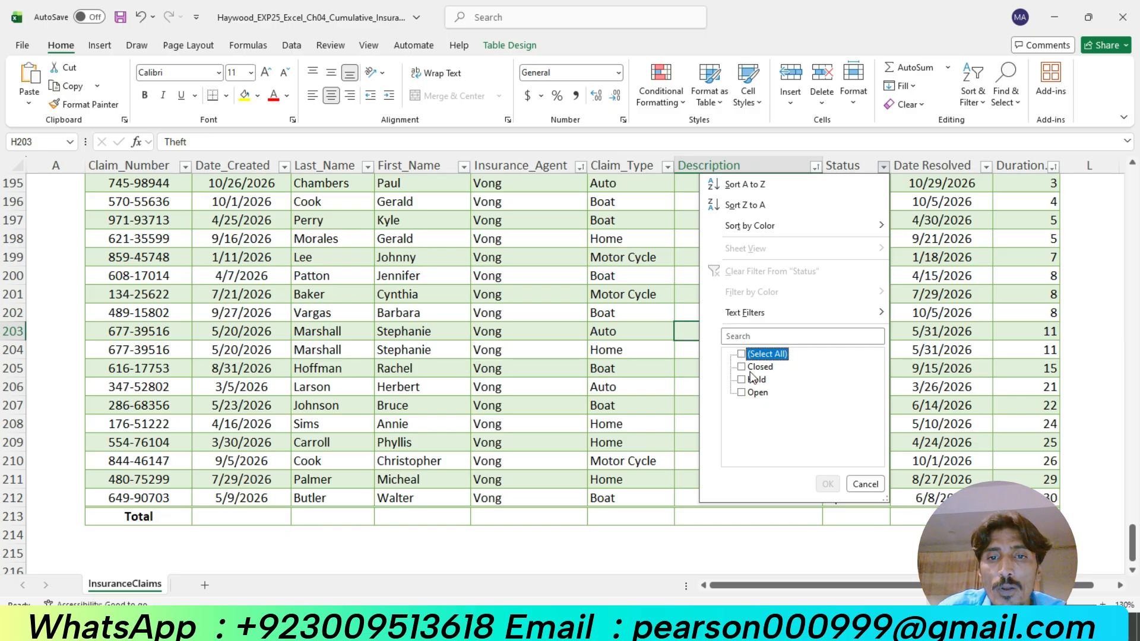
pyautogui.click(744, 368)
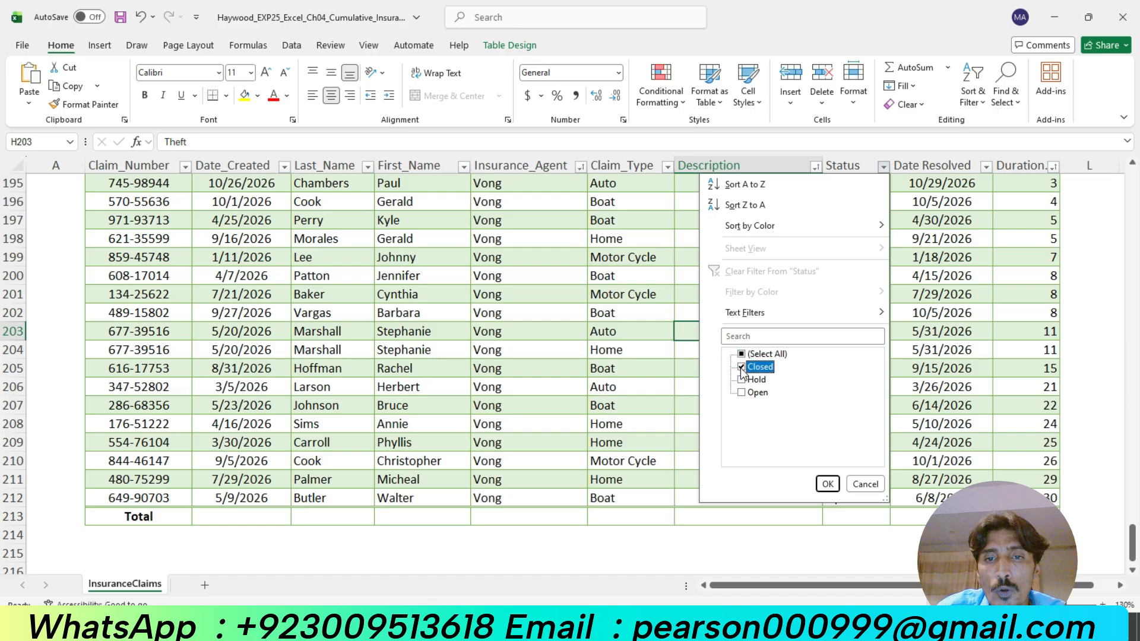
pyautogui.click(828, 485)
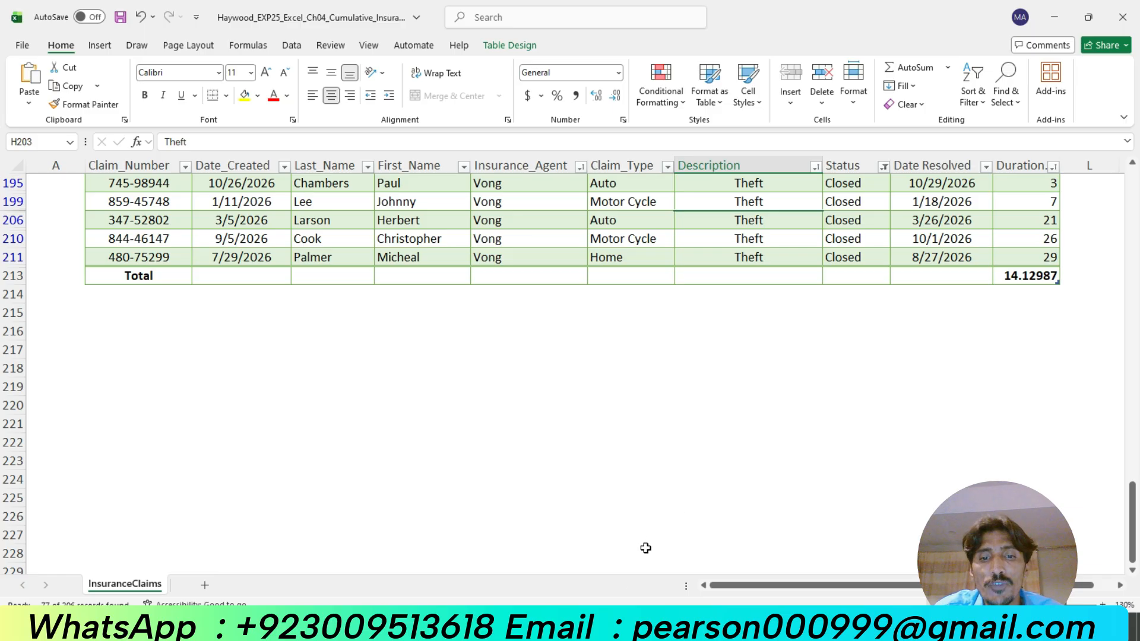
# Switch to the Word instructions and review the listed project steps
pyautogui.click(608, 626)
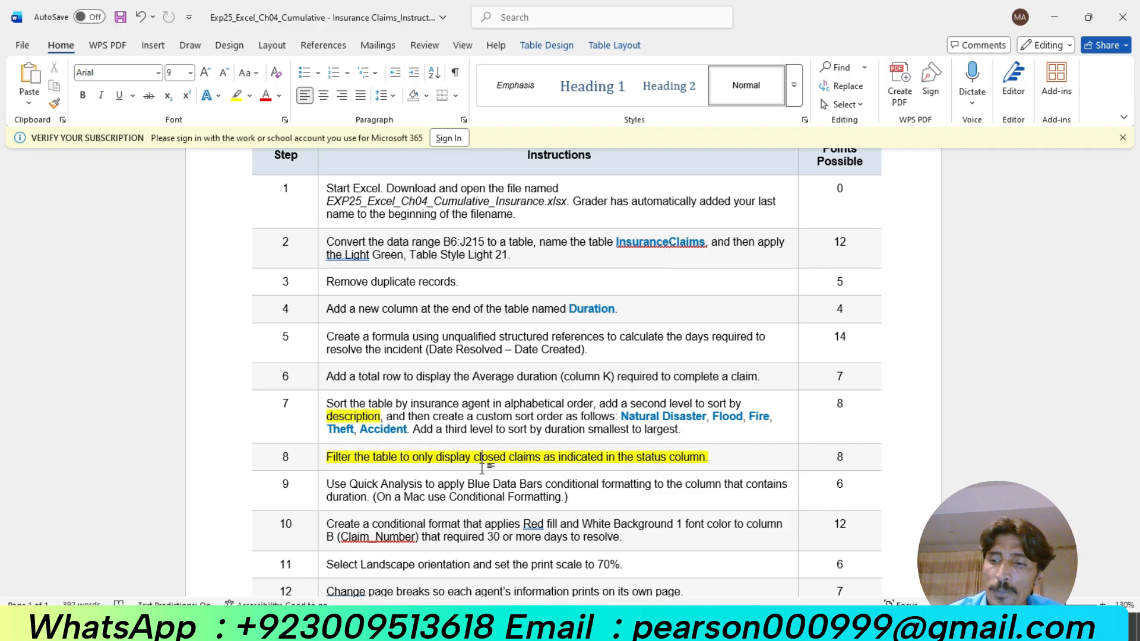
pyautogui.scroll(4, 482, 468)
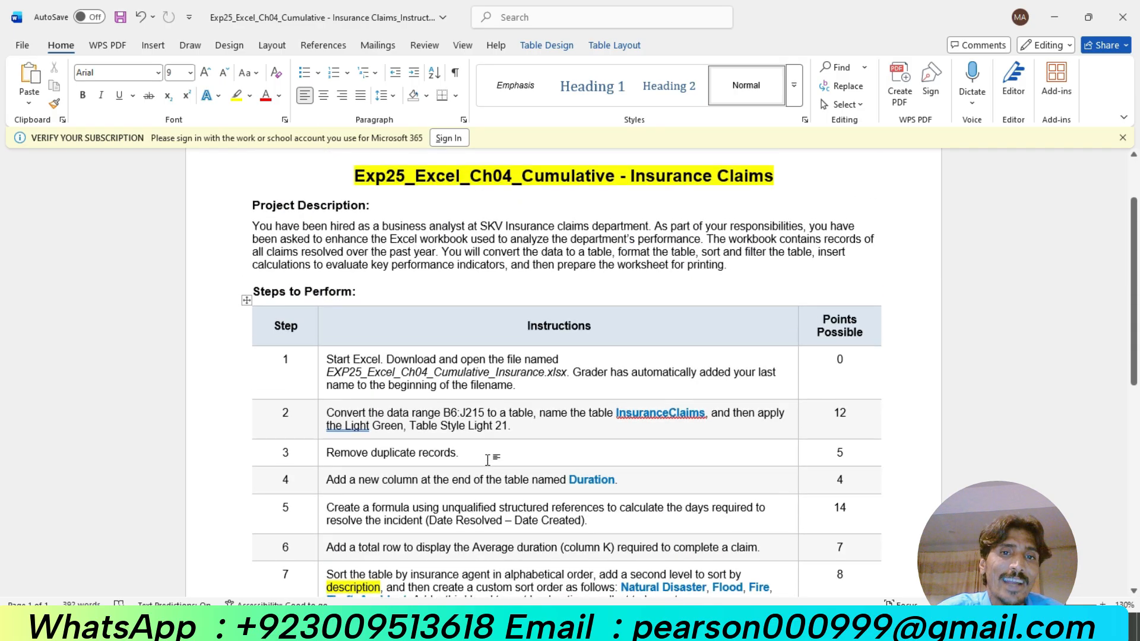